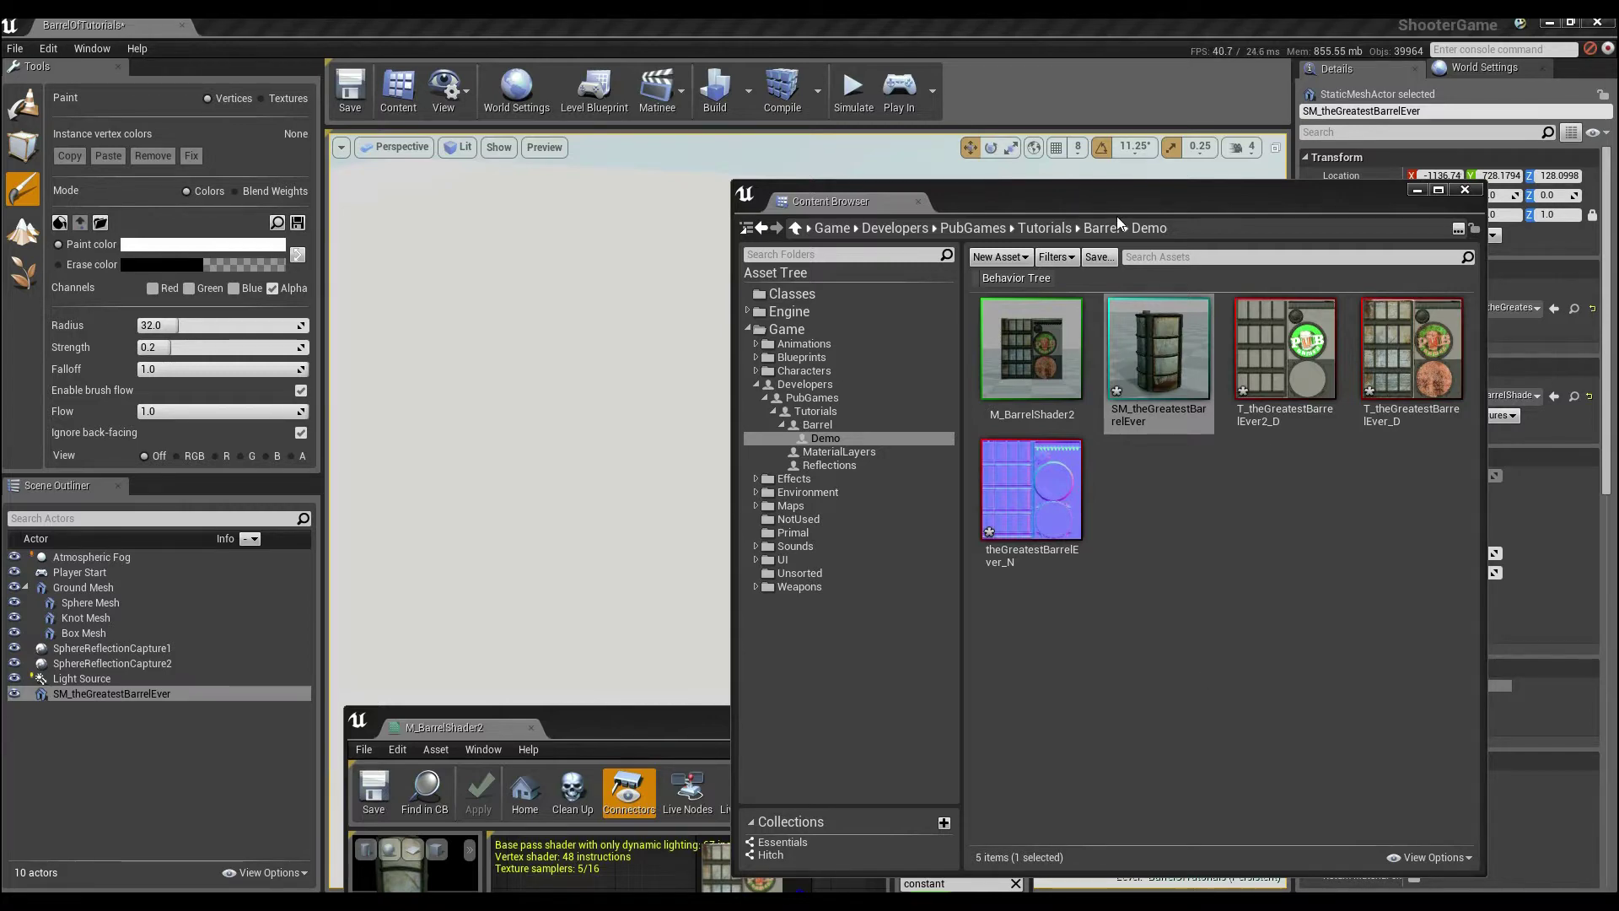
# - Open the M_BarrelShader2 material from the Demo folder and enlarge its editor to full screen
pyautogui.moveTo(1123, 199); pyautogui.dragTo(1030, 592)
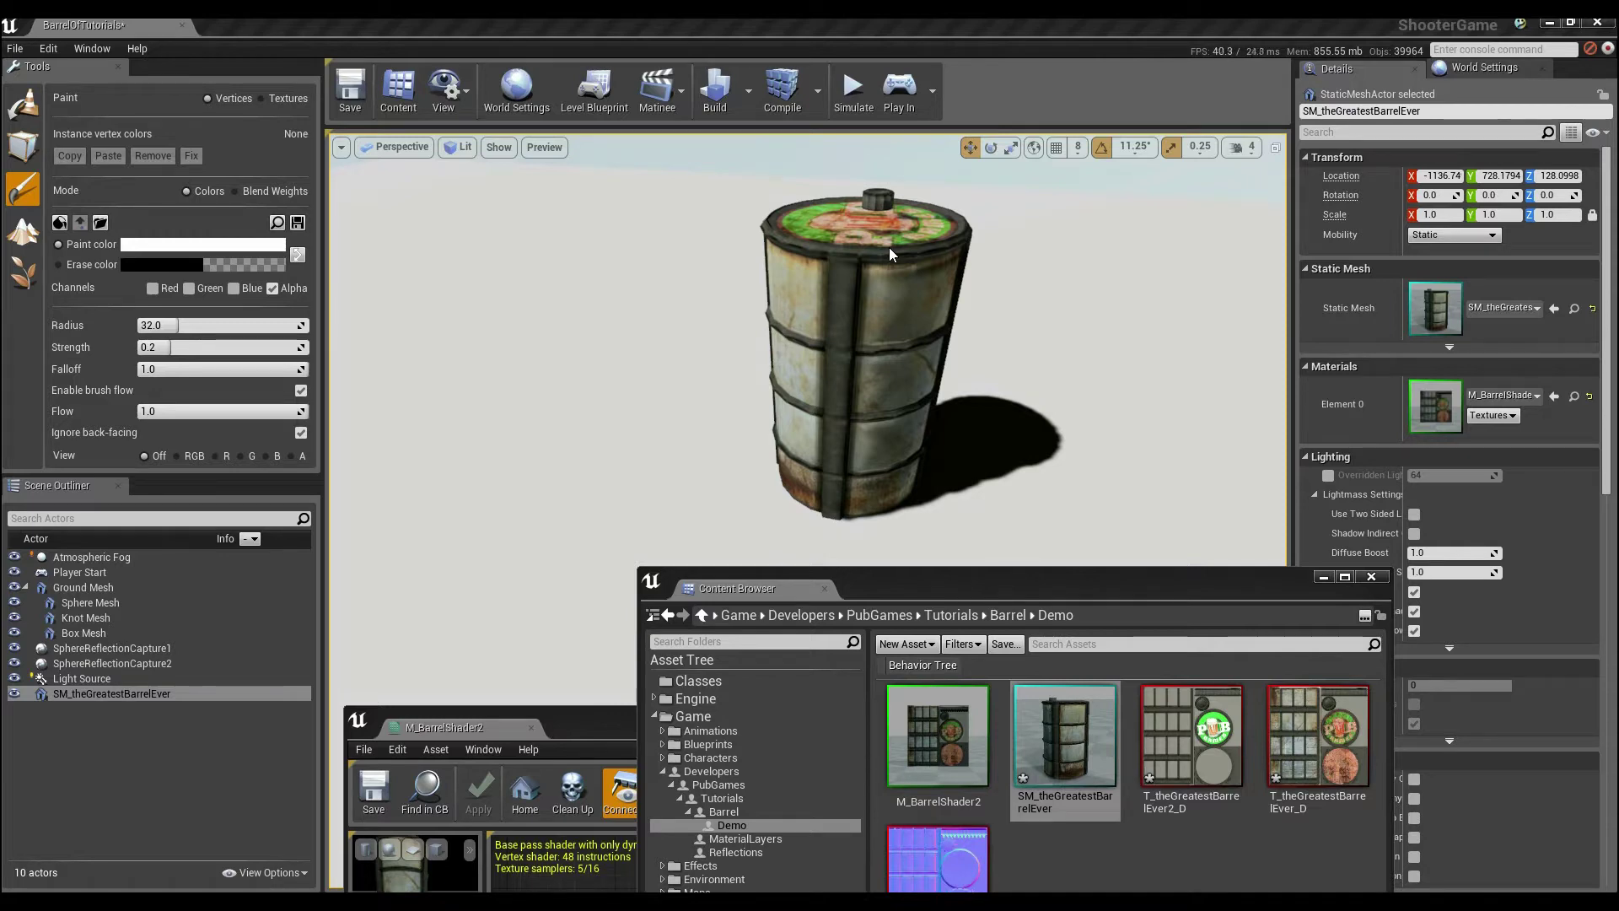
pyautogui.moveTo(925, 587); pyautogui.dragTo(916, 200)
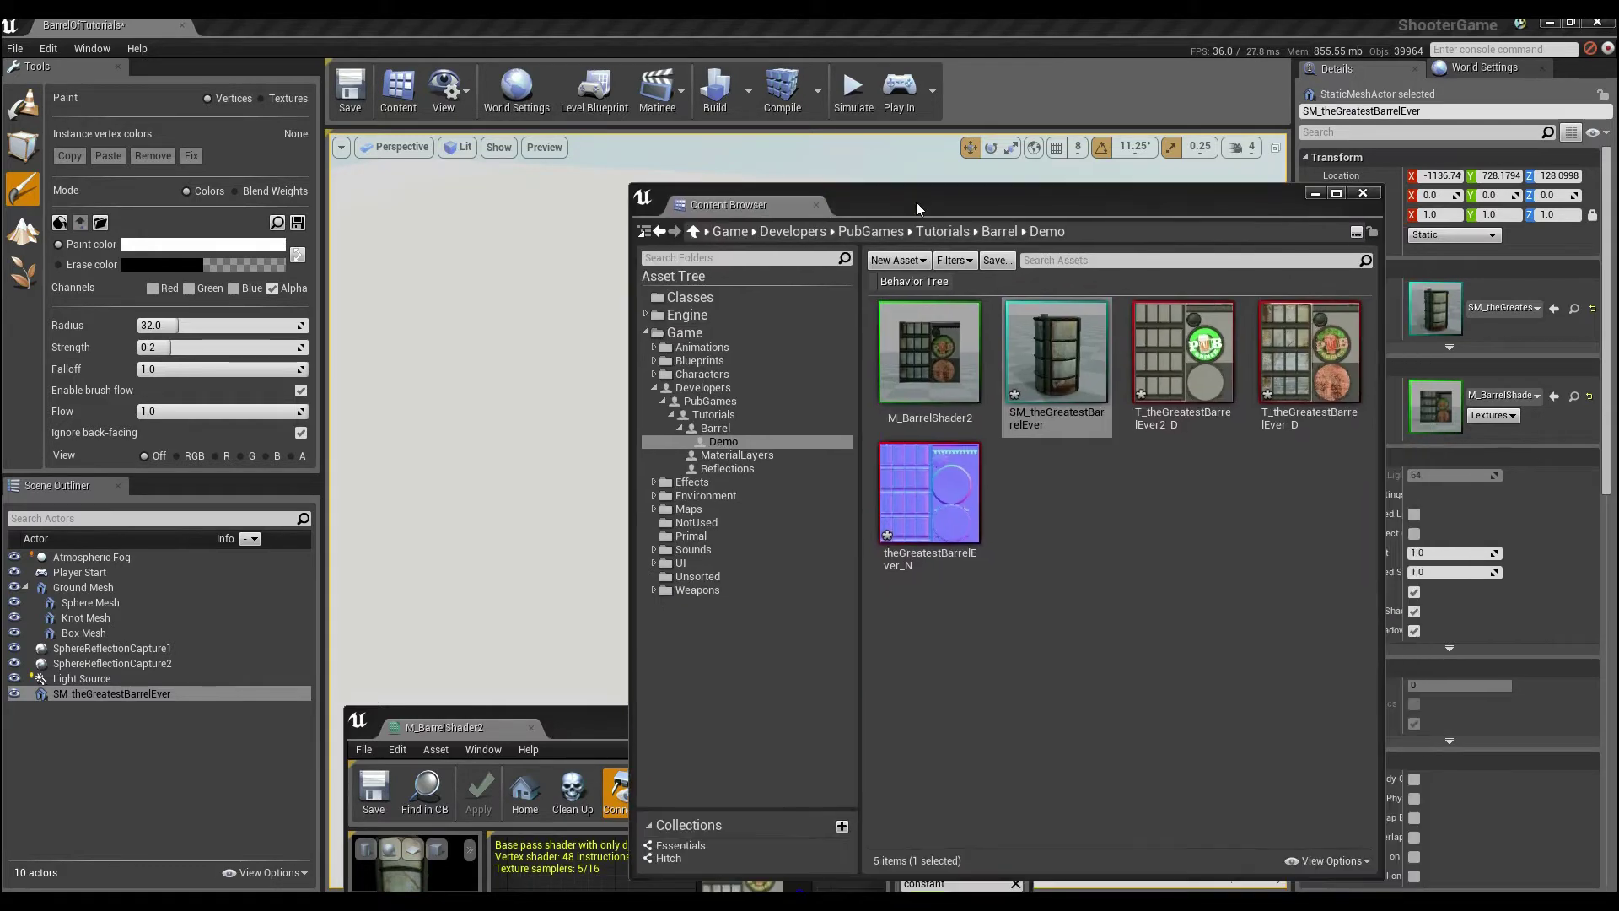
pyautogui.doubleClick(936, 362)
pyautogui.moveTo(753, 718); pyautogui.dragTo(913, 150)
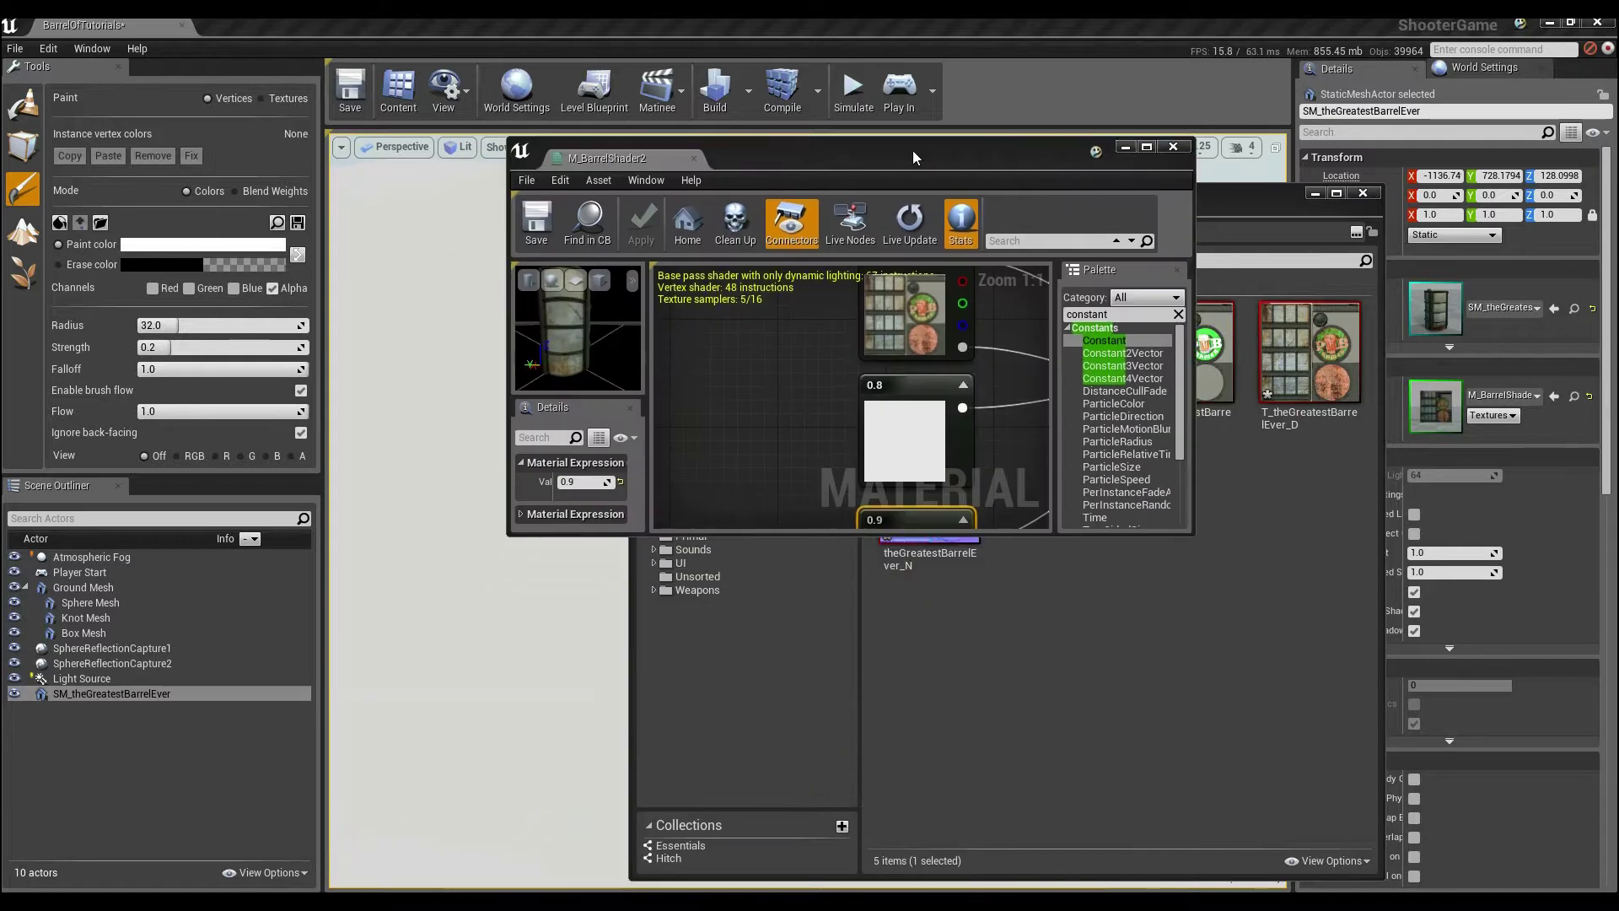
pyautogui.doubleClick(912, 150)
pyautogui.scroll(-1, 742, 565)
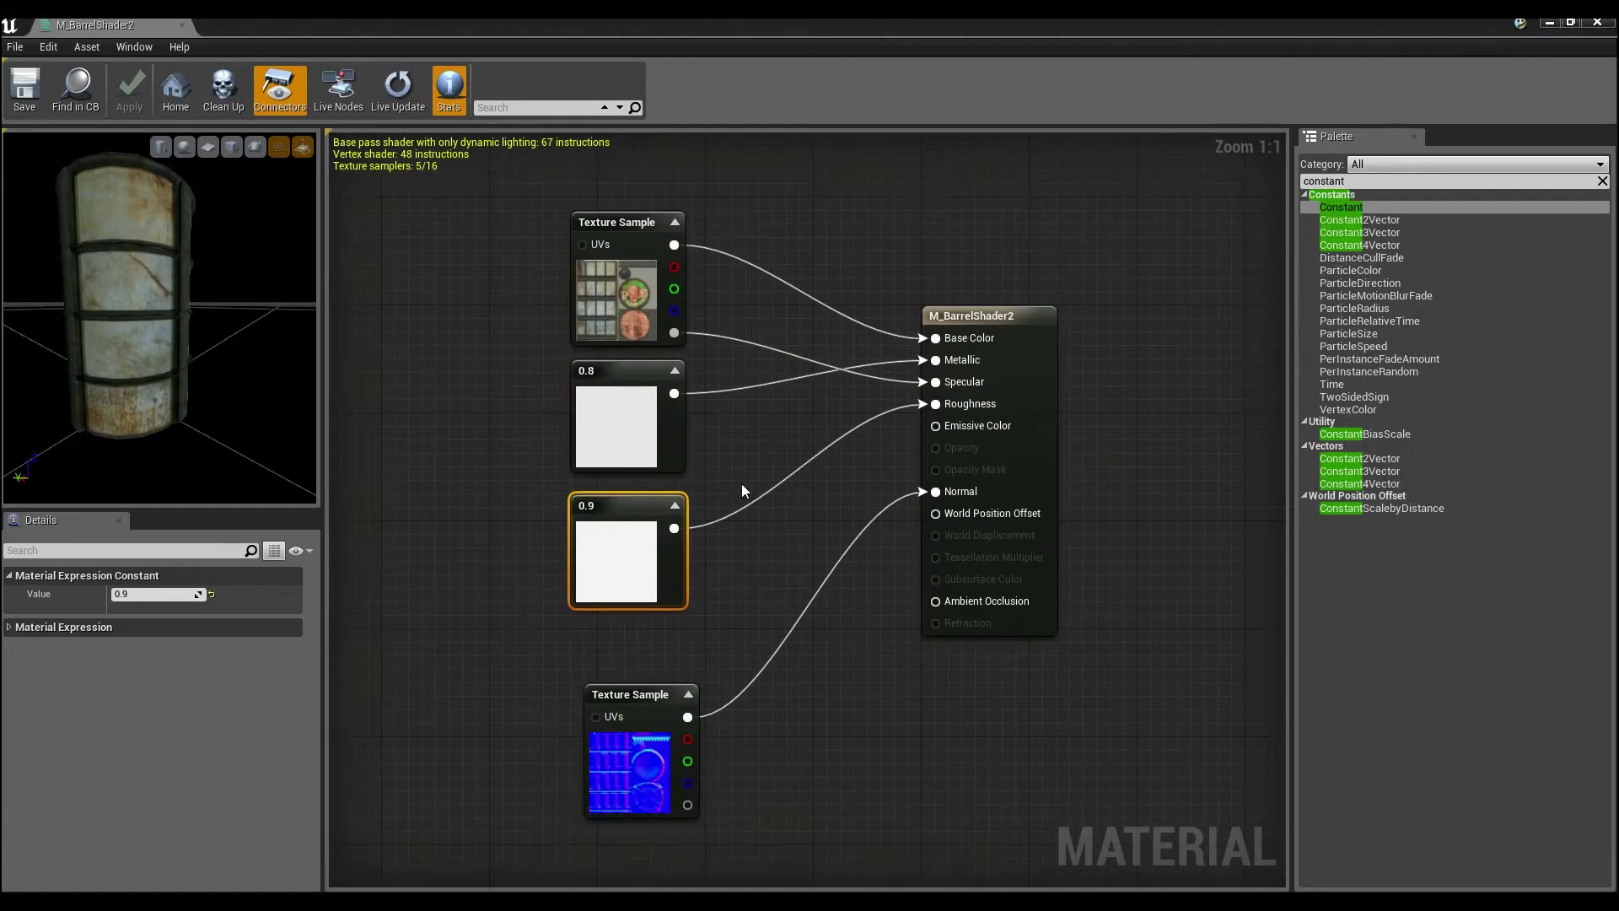
# - Move the T_theGreatestBarrelEver_D texture sample up, clear of the 0.8 and 0.9 constants
pyautogui.click(658, 728)
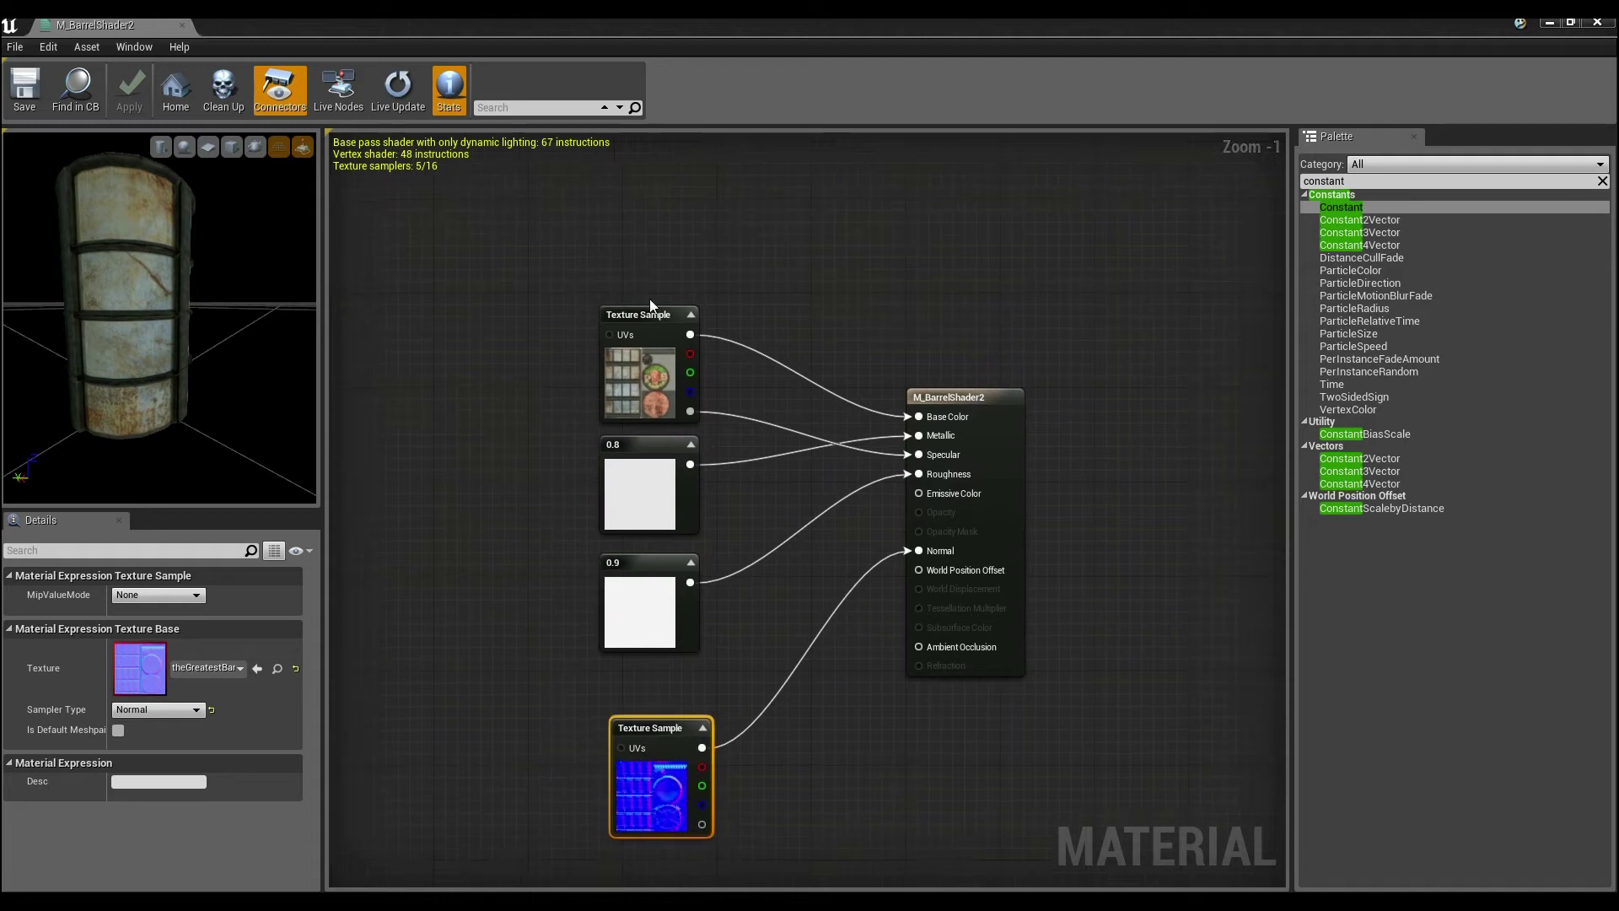
pyautogui.click(649, 312)
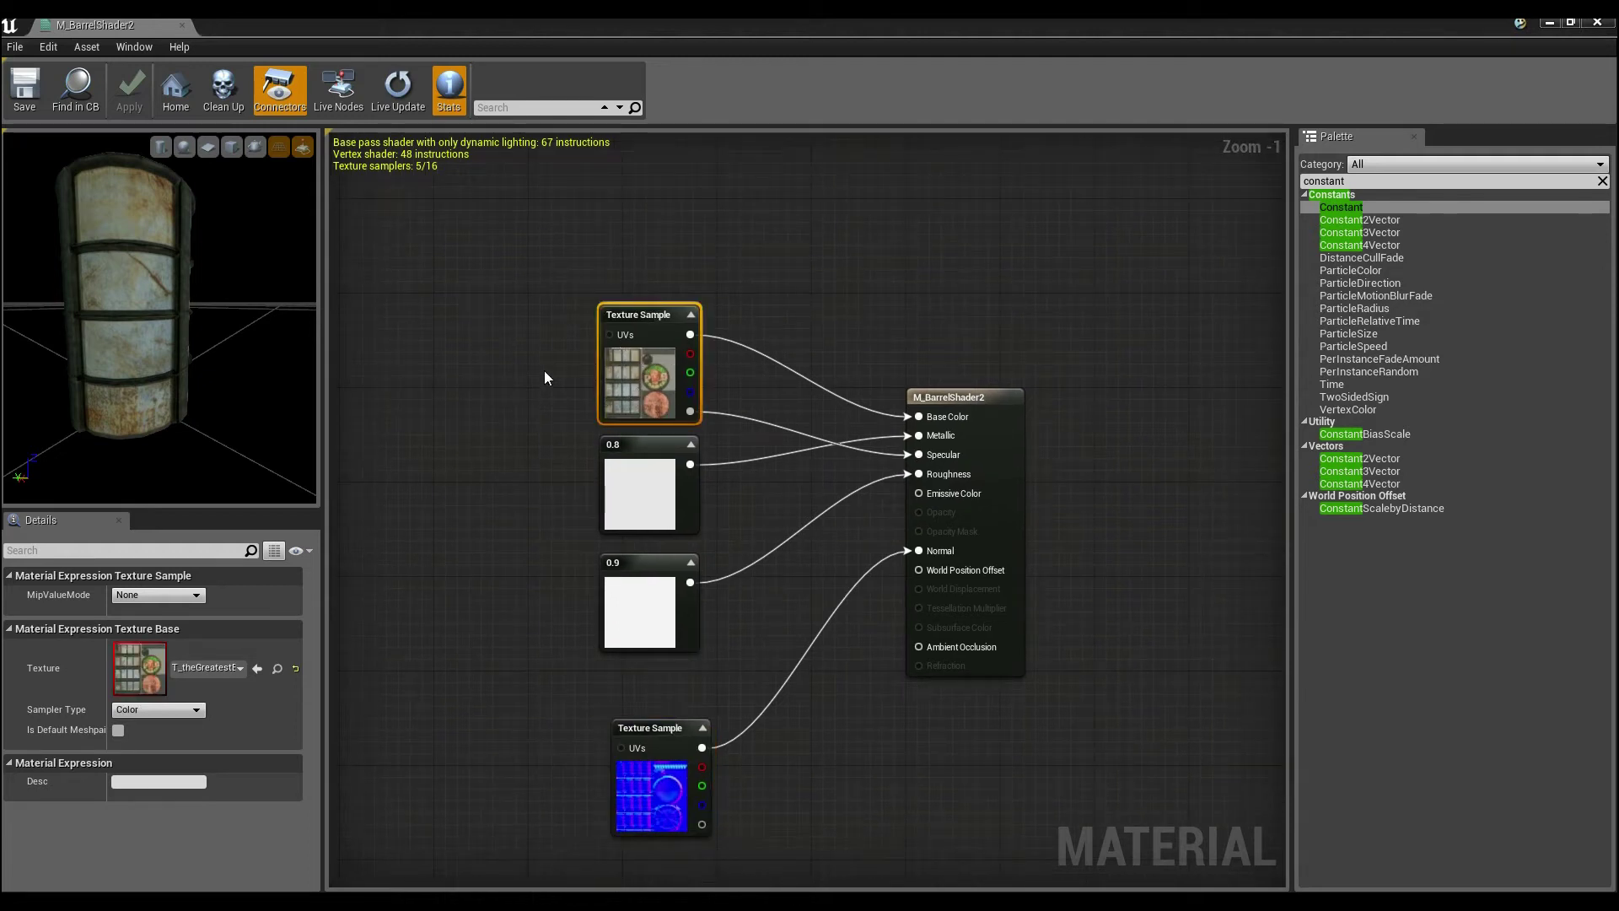
pyautogui.moveTo(662, 412); pyautogui.dragTo(654, 221)
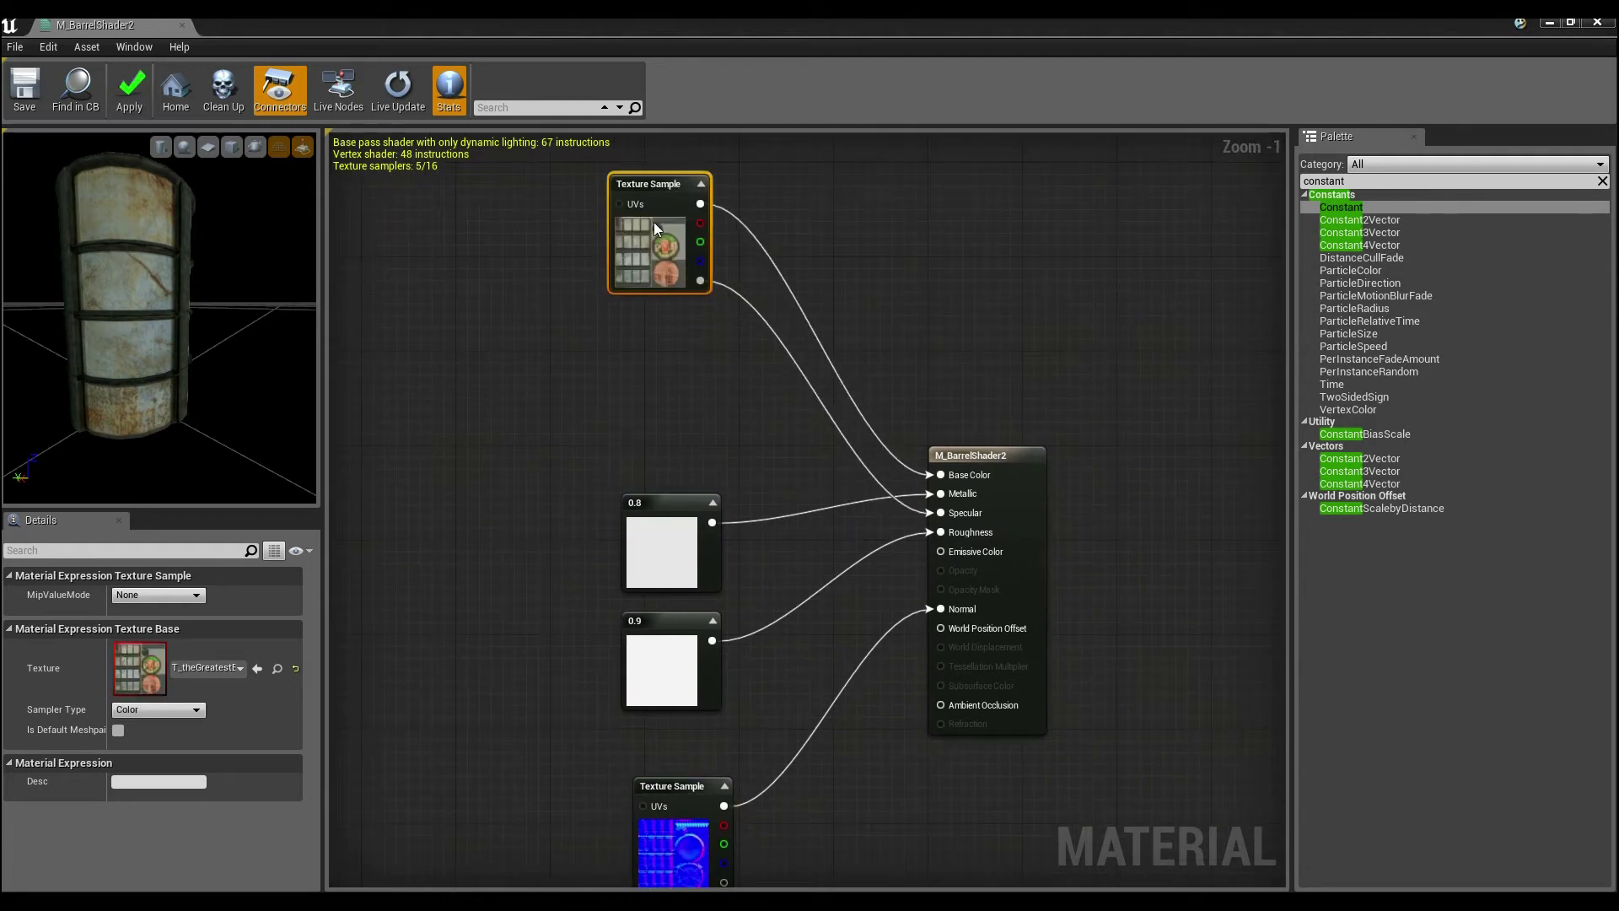
pyautogui.click(650, 364)
pyautogui.moveTo(650, 335)
pyautogui.mouseDown(button='right')
pyautogui.moveTo(653, 349)
pyautogui.moveTo(650, 310)
pyautogui.mouseUp(button='right')
# - Arrange the 0.8 and 0.9 constants and both texture samples in one column farther from the material node
pyautogui.moveTo(661, 552); pyautogui.dragTo(535, 439)
pyautogui.click(666, 672)
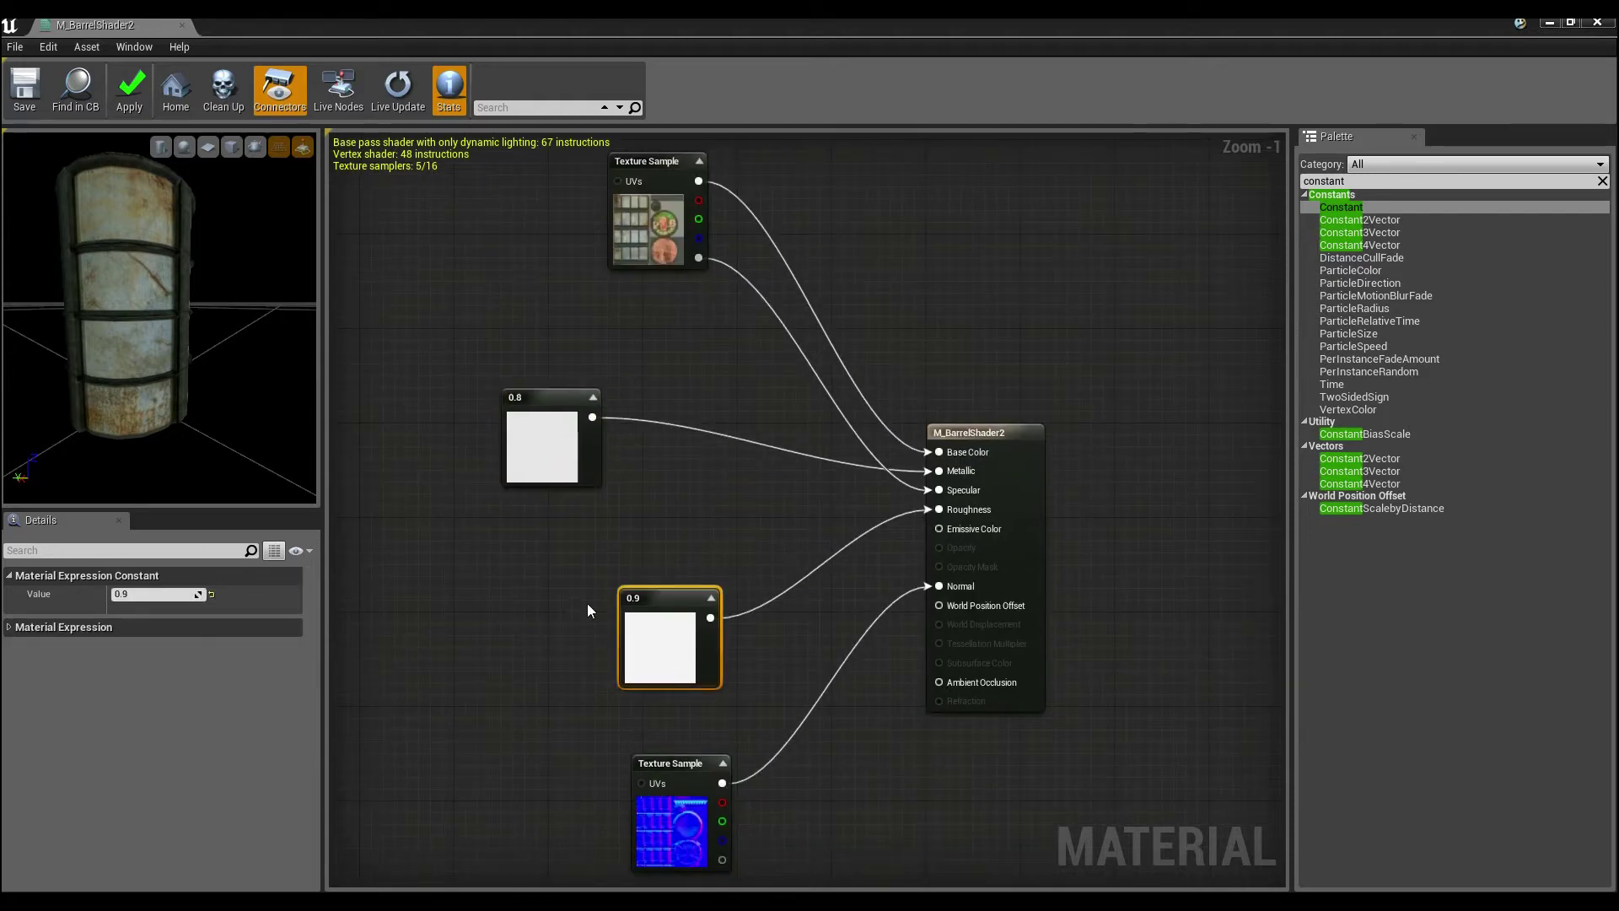
pyautogui.moveTo(650, 636); pyautogui.dragTo(532, 554)
pyautogui.click(558, 270)
pyautogui.moveTo(558, 271); pyautogui.dragTo(607, 349, button='right')
pyautogui.scroll(-2, 641, 448)
pyautogui.moveTo(650, 750); pyautogui.dragTo(549, 690)
pyautogui.moveTo(599, 360); pyautogui.dragTo(596, 561, button='right')
pyautogui.moveTo(624, 486); pyautogui.dragTo(555, 473)
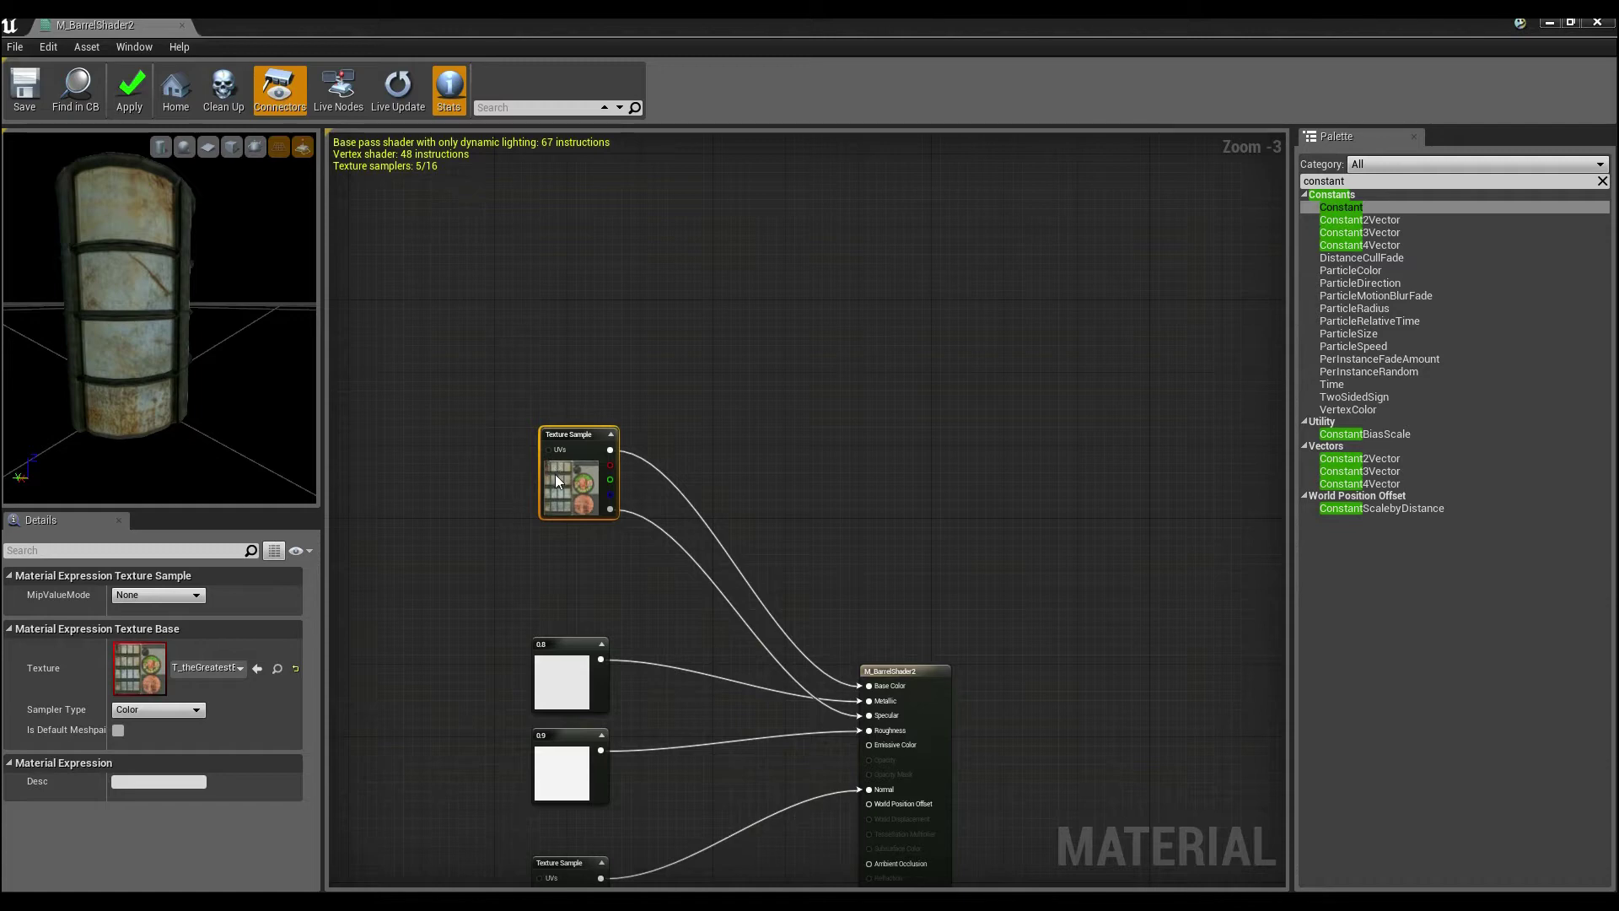
# - Add a VertexColor node below the T_theGreatestBarrelEver_D texture sample
pyautogui.doubleClick(1345, 182)
pyautogui.write('v')
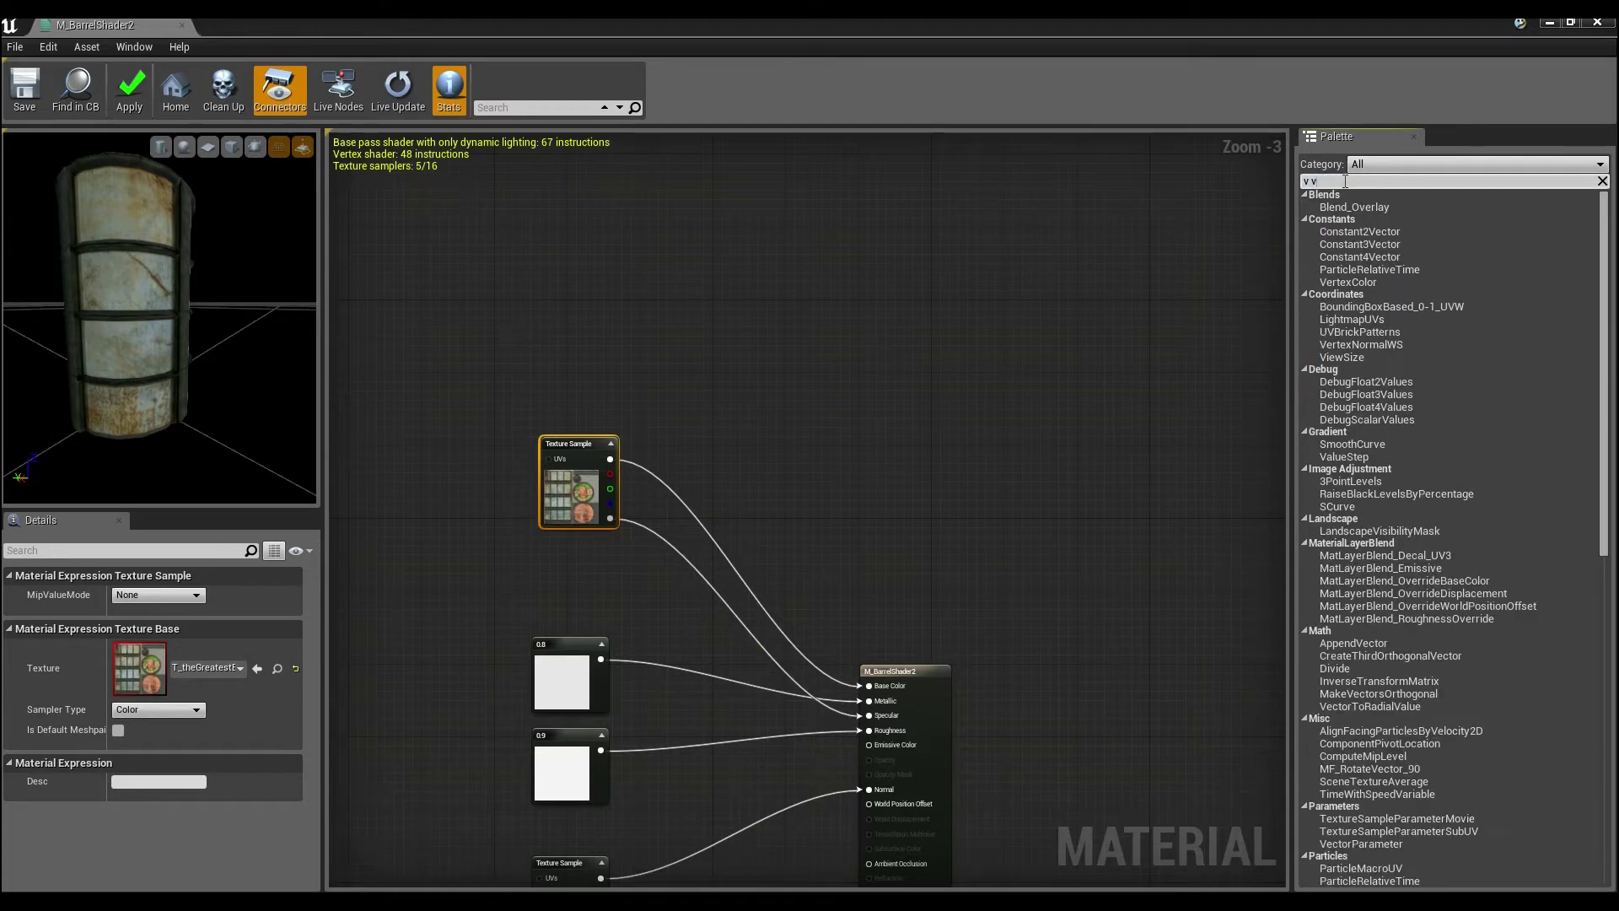
pyautogui.write('ertex')
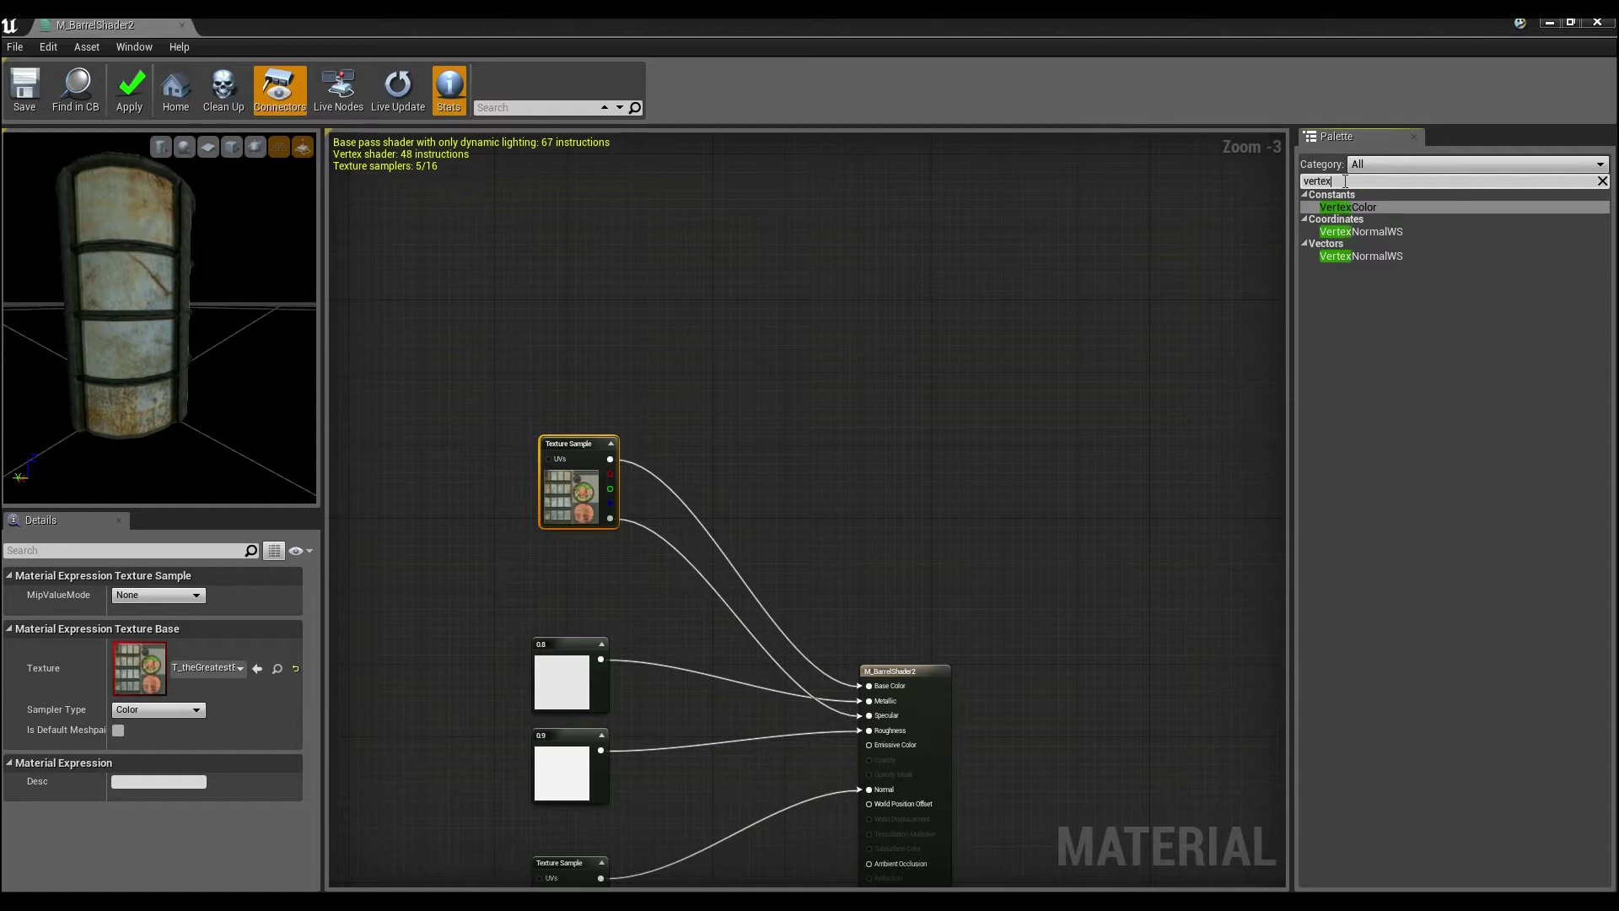
pyautogui.moveTo(1415, 204); pyautogui.dragTo(563, 547)
pyautogui.moveTo(709, 492); pyautogui.dragTo(748, 313, button='right')
pyautogui.click(735, 611)
# - Shift both constants and the normal map texture sample down together, clear of the Vertex Color node
pyautogui.moveTo(711, 831); pyautogui.dragTo(536, 447)
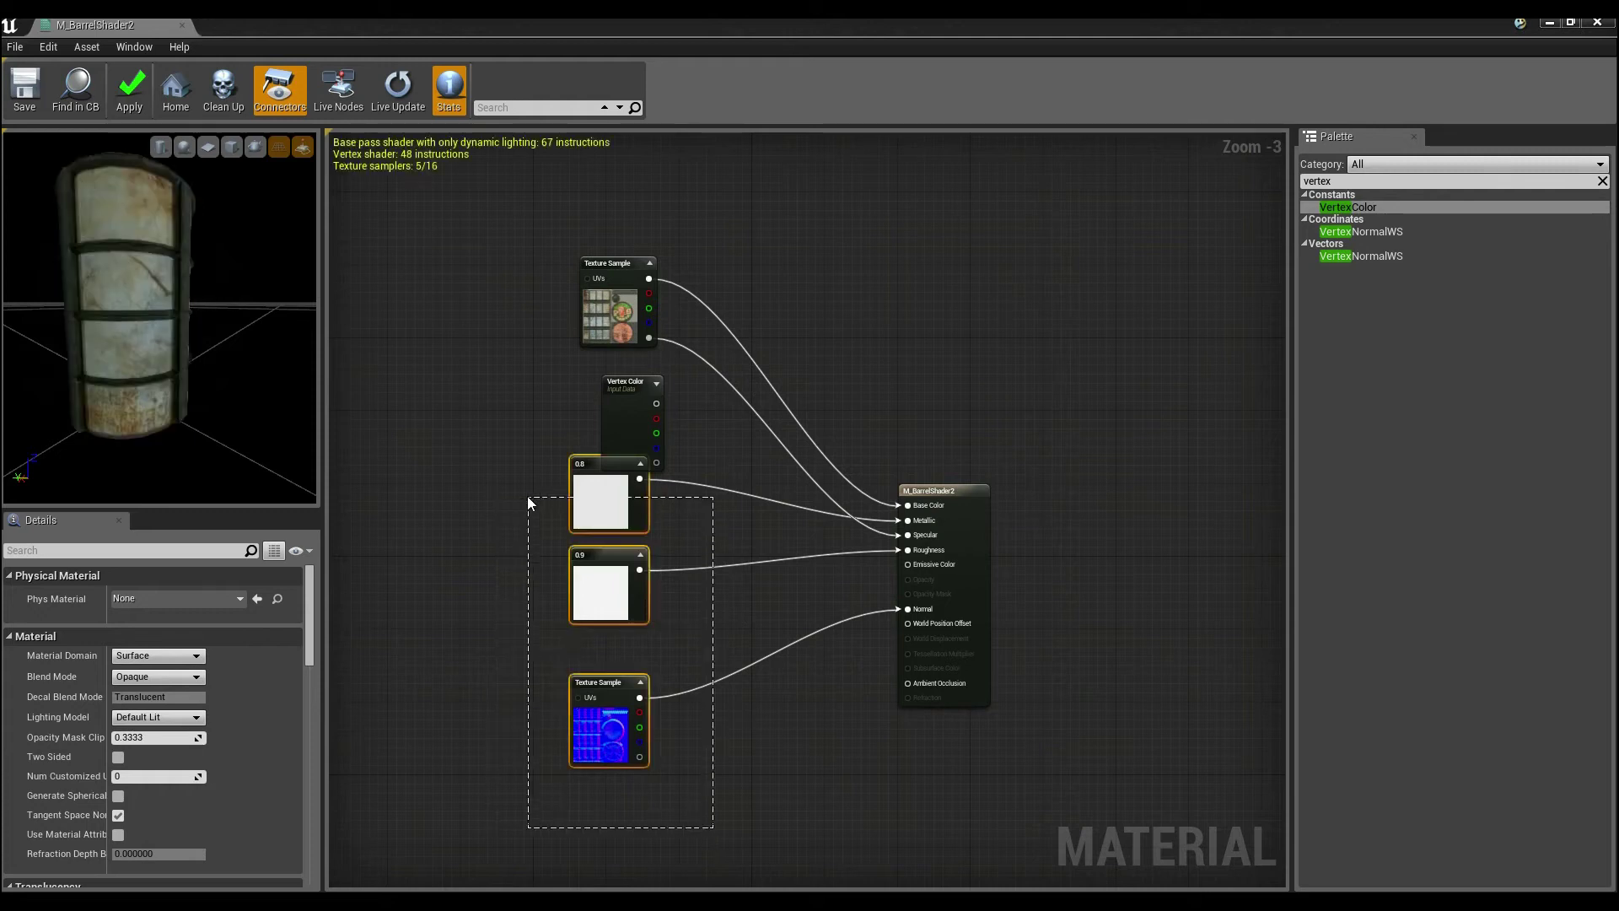
pyautogui.moveTo(625, 521); pyautogui.dragTo(630, 581)
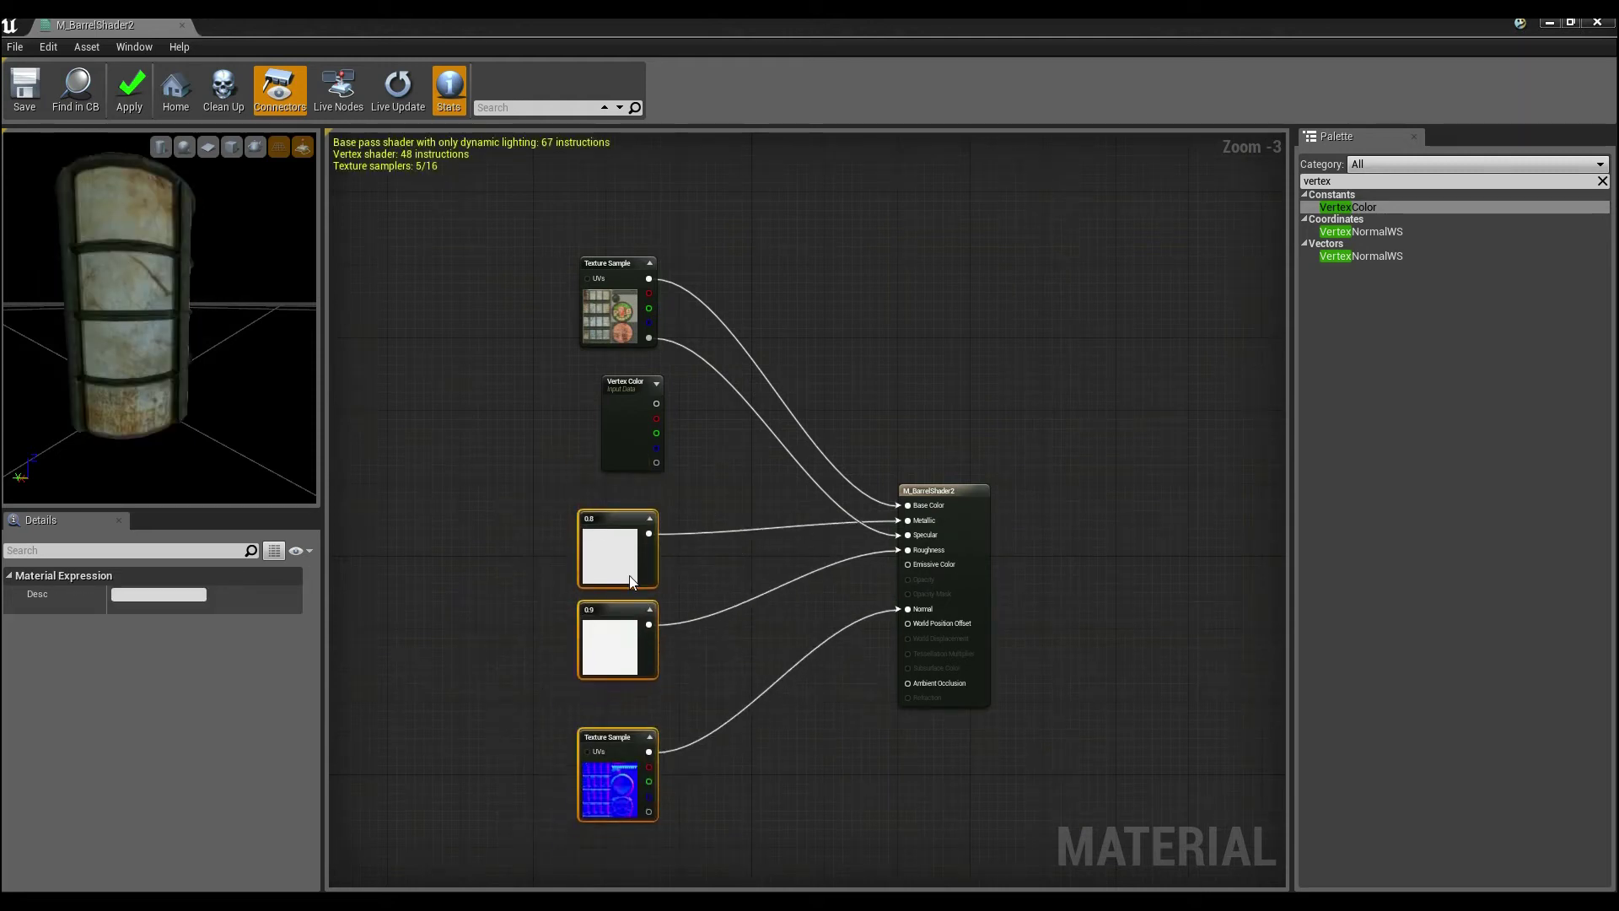
pyautogui.click(701, 533)
# - Line up the Vertex Color node with the column of texture samples and constants
pyautogui.click(633, 426)
pyautogui.scroll(3, 671, 396)
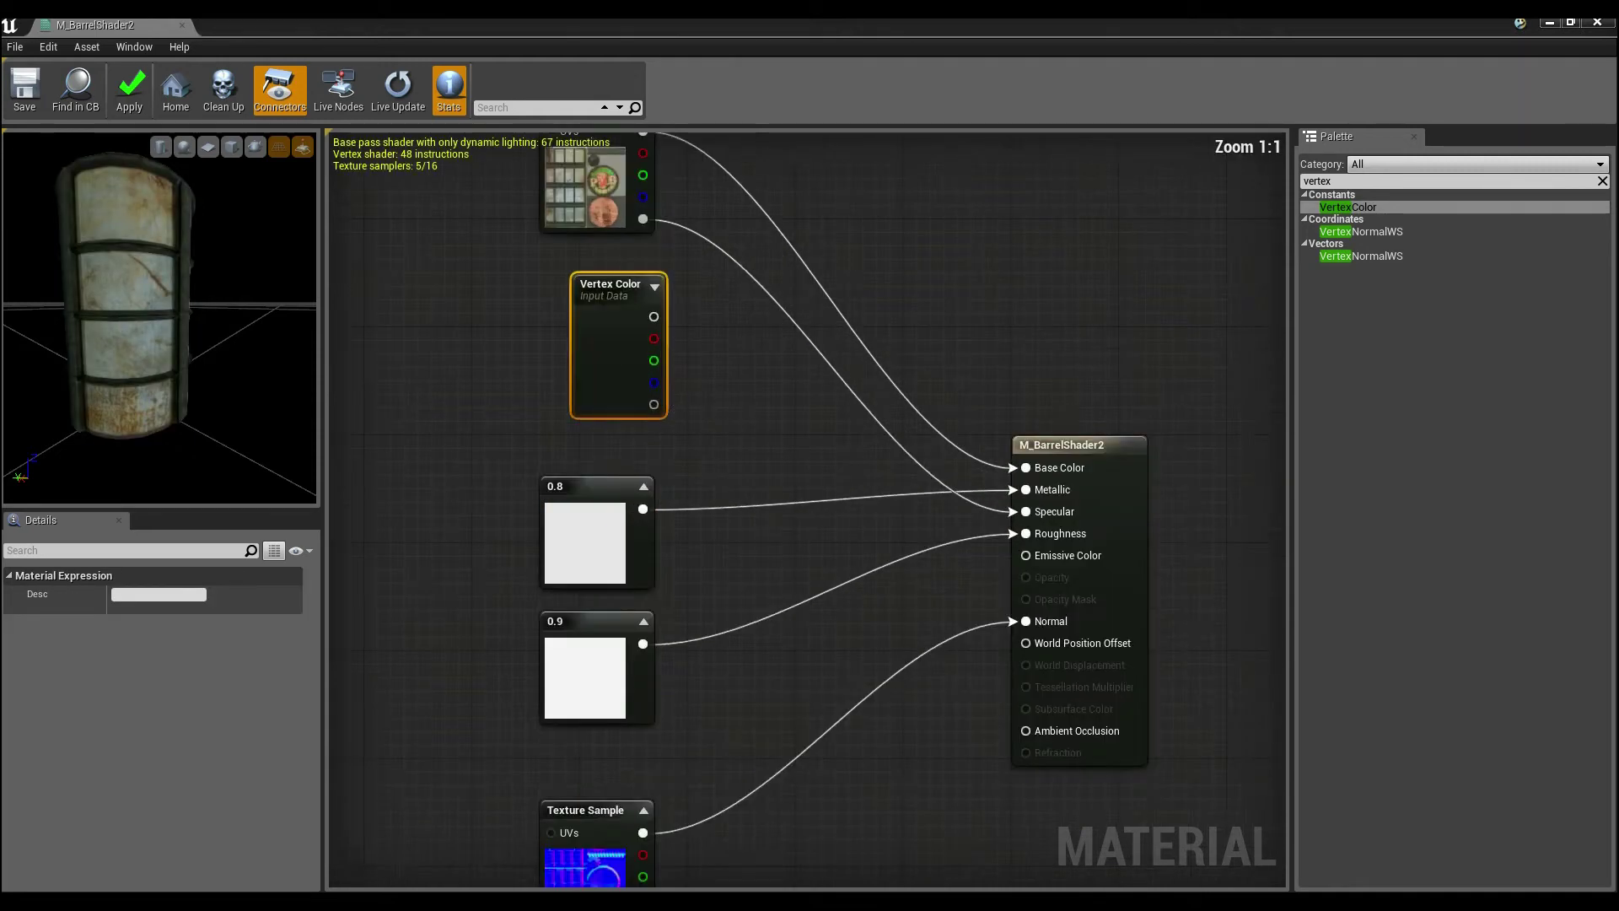
pyautogui.moveTo(711, 394); pyautogui.dragTo(693, 451, button='right')
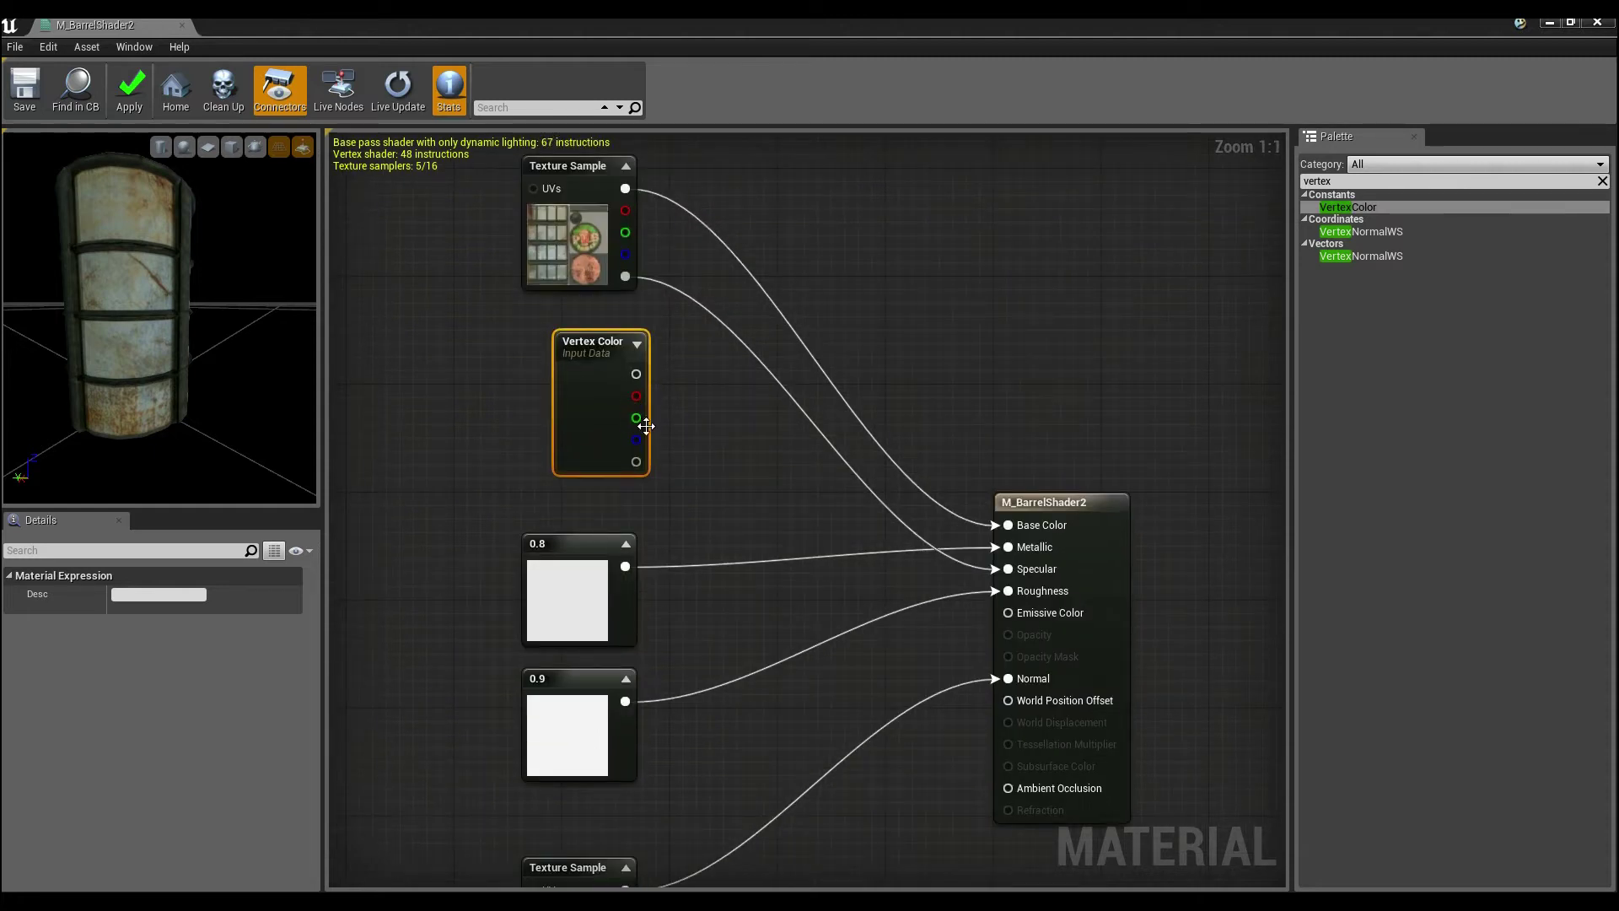
pyautogui.moveTo(617, 422); pyautogui.dragTo(575, 434)
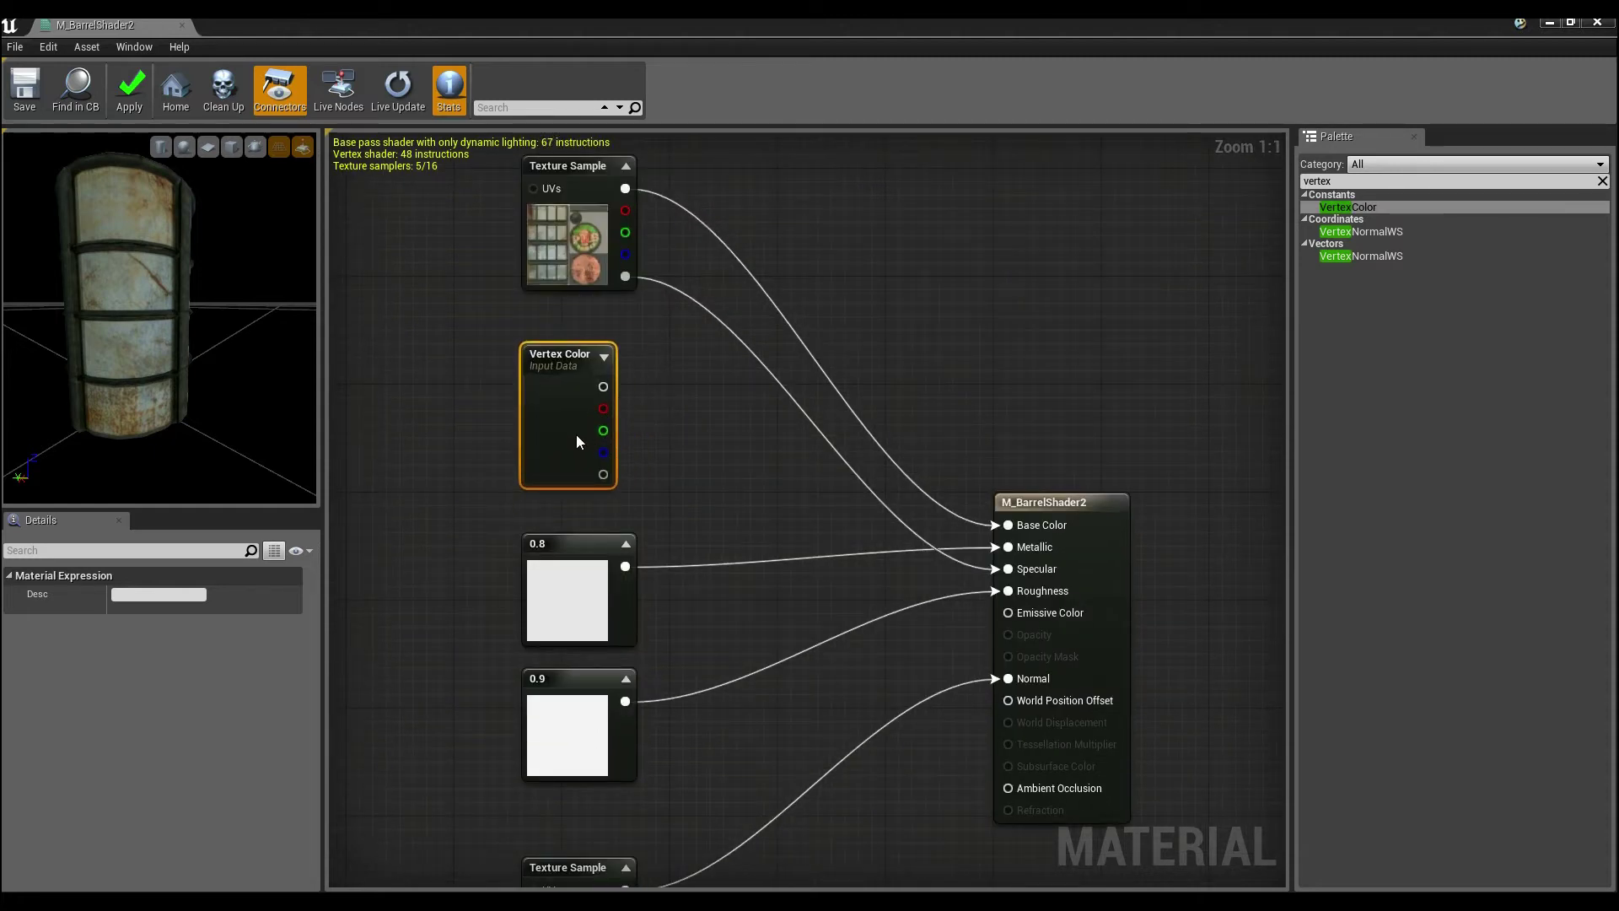
pyautogui.click(675, 464)
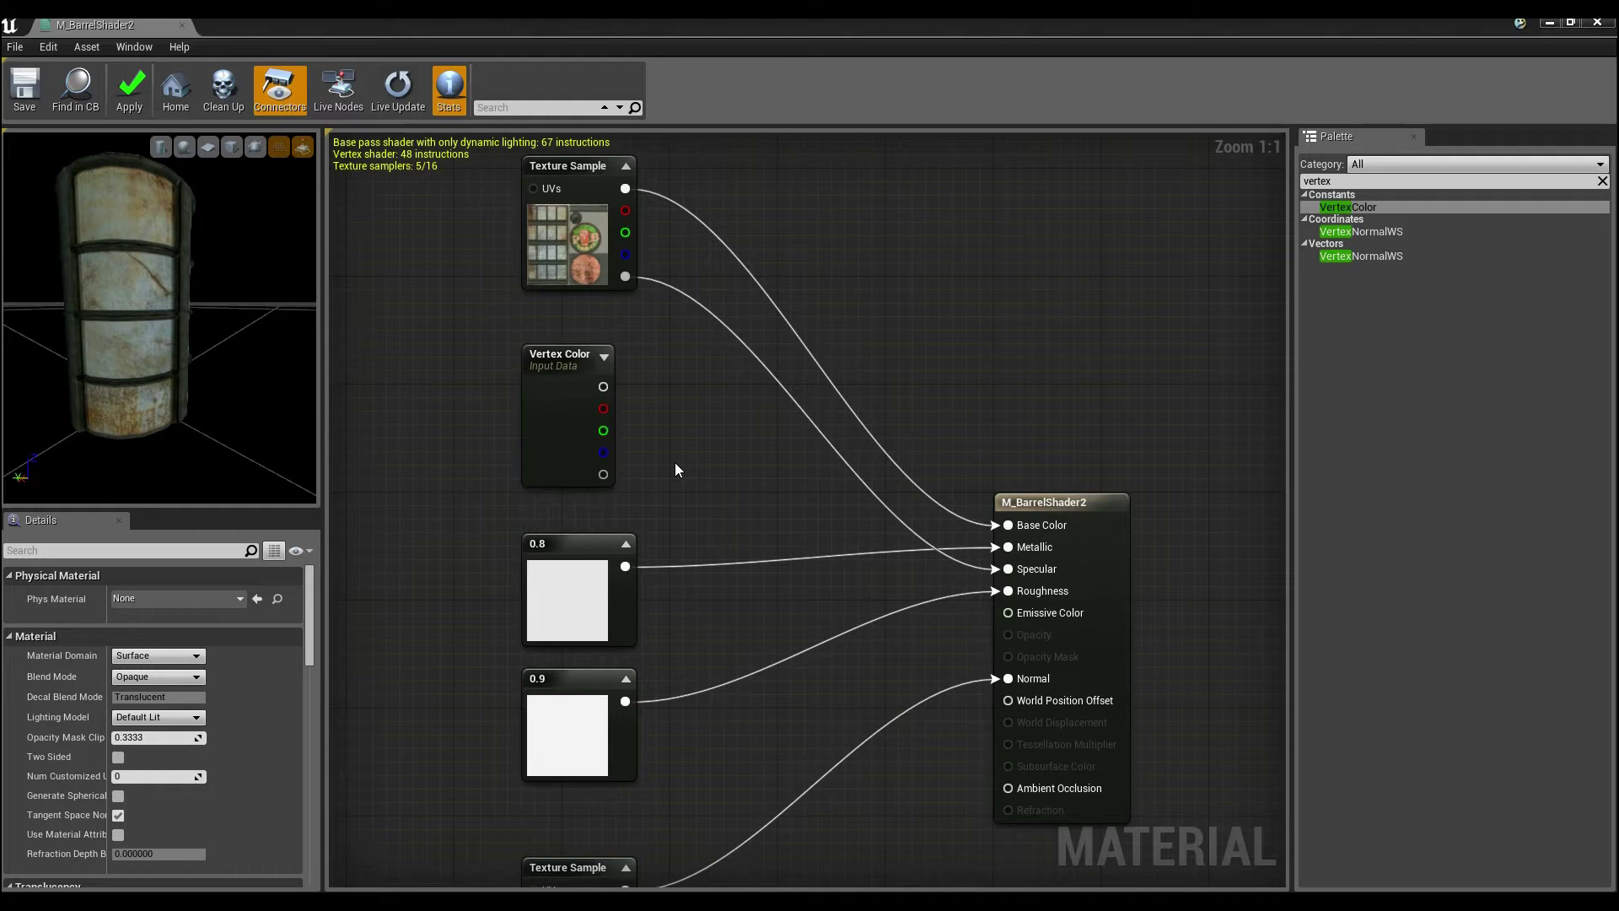
pyautogui.moveTo(674, 470); pyautogui.dragTo(673, 504, button='right')
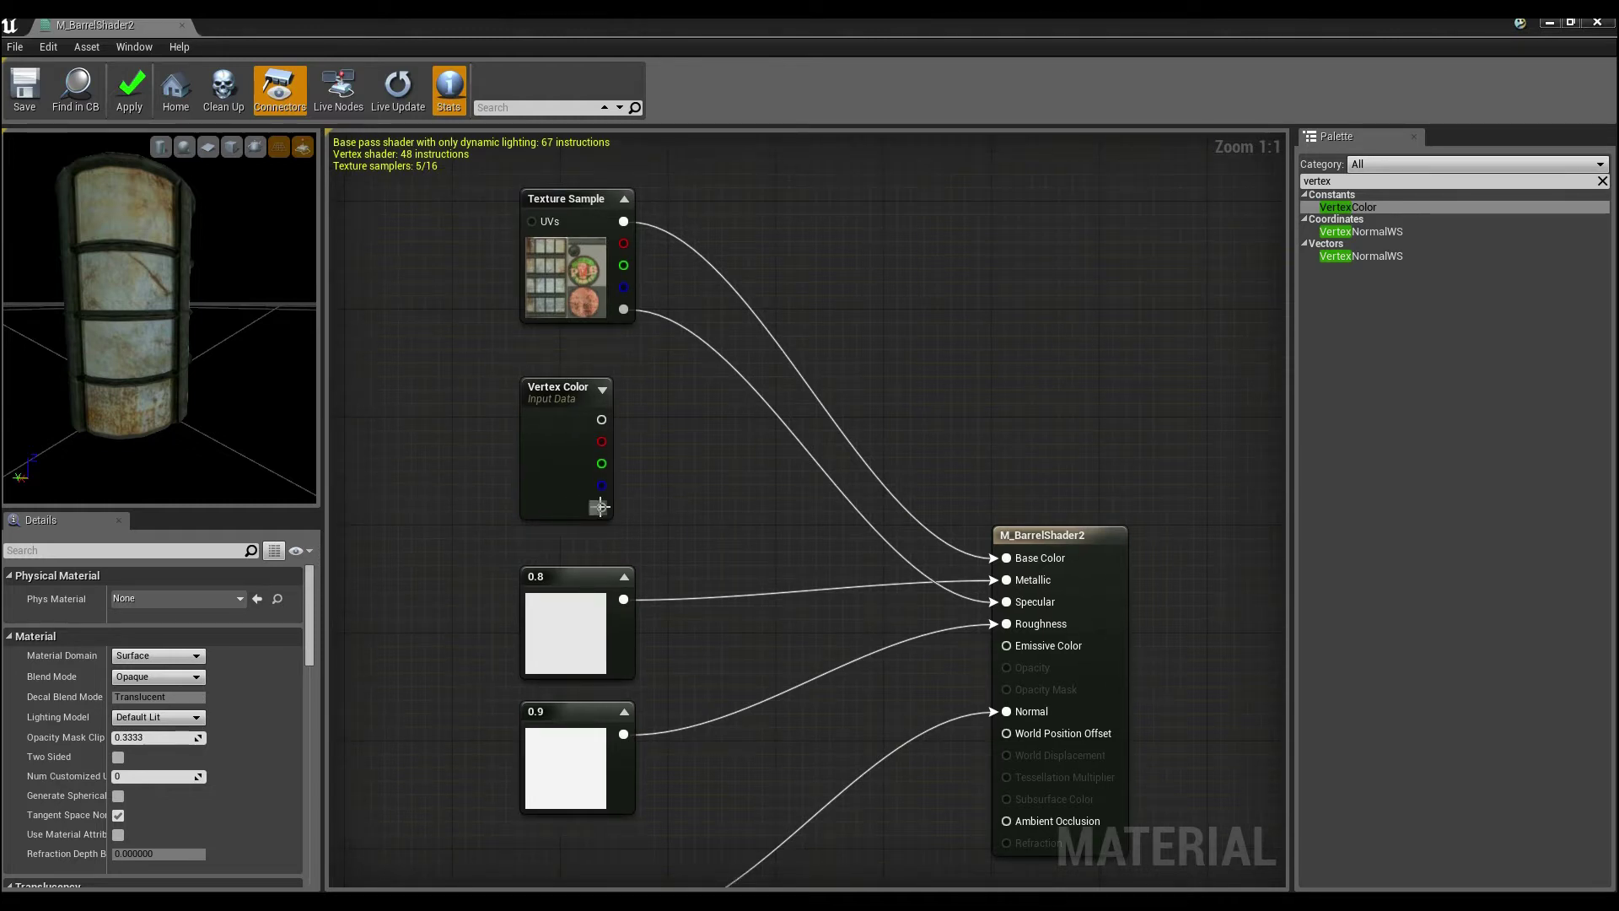
# - Move the T_theGreatestBarrelEver_D texture sample up to leave room for another node above Vertex Color
pyautogui.moveTo(638, 429); pyautogui.dragTo(608, 645, button='right')
pyautogui.click(527, 483)
pyautogui.moveTo(527, 484); pyautogui.dragTo(523, 332)
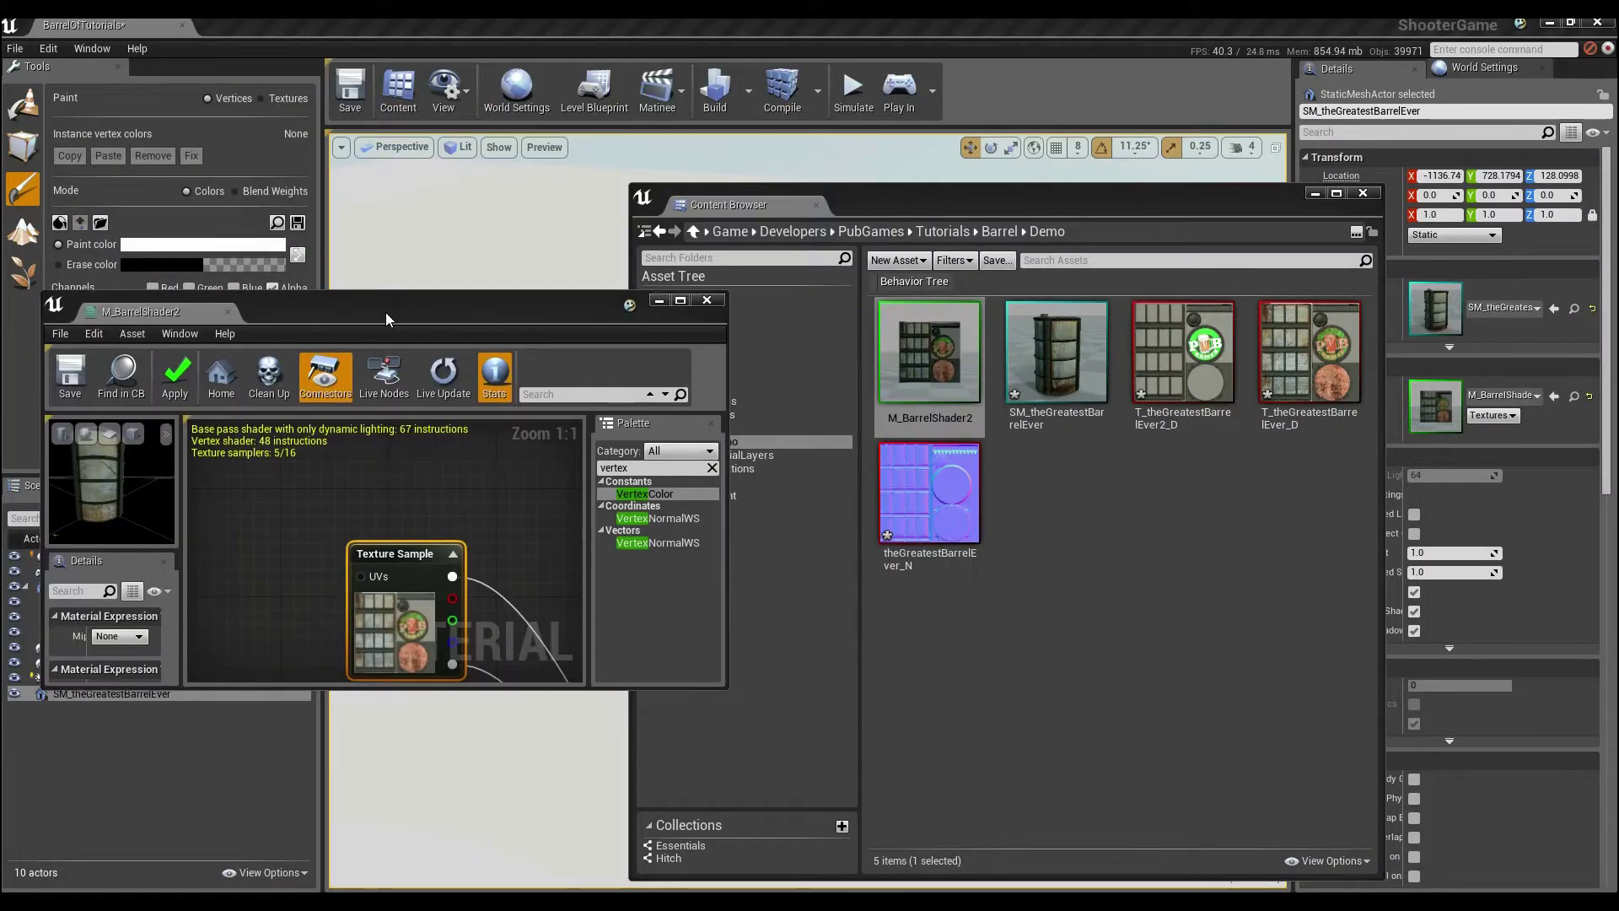
# - Add a texture sample using T_theGreatestBarrelEver2_D between the existing barrel texture sample and the Vertex Color node
pyautogui.click(1094, 558)
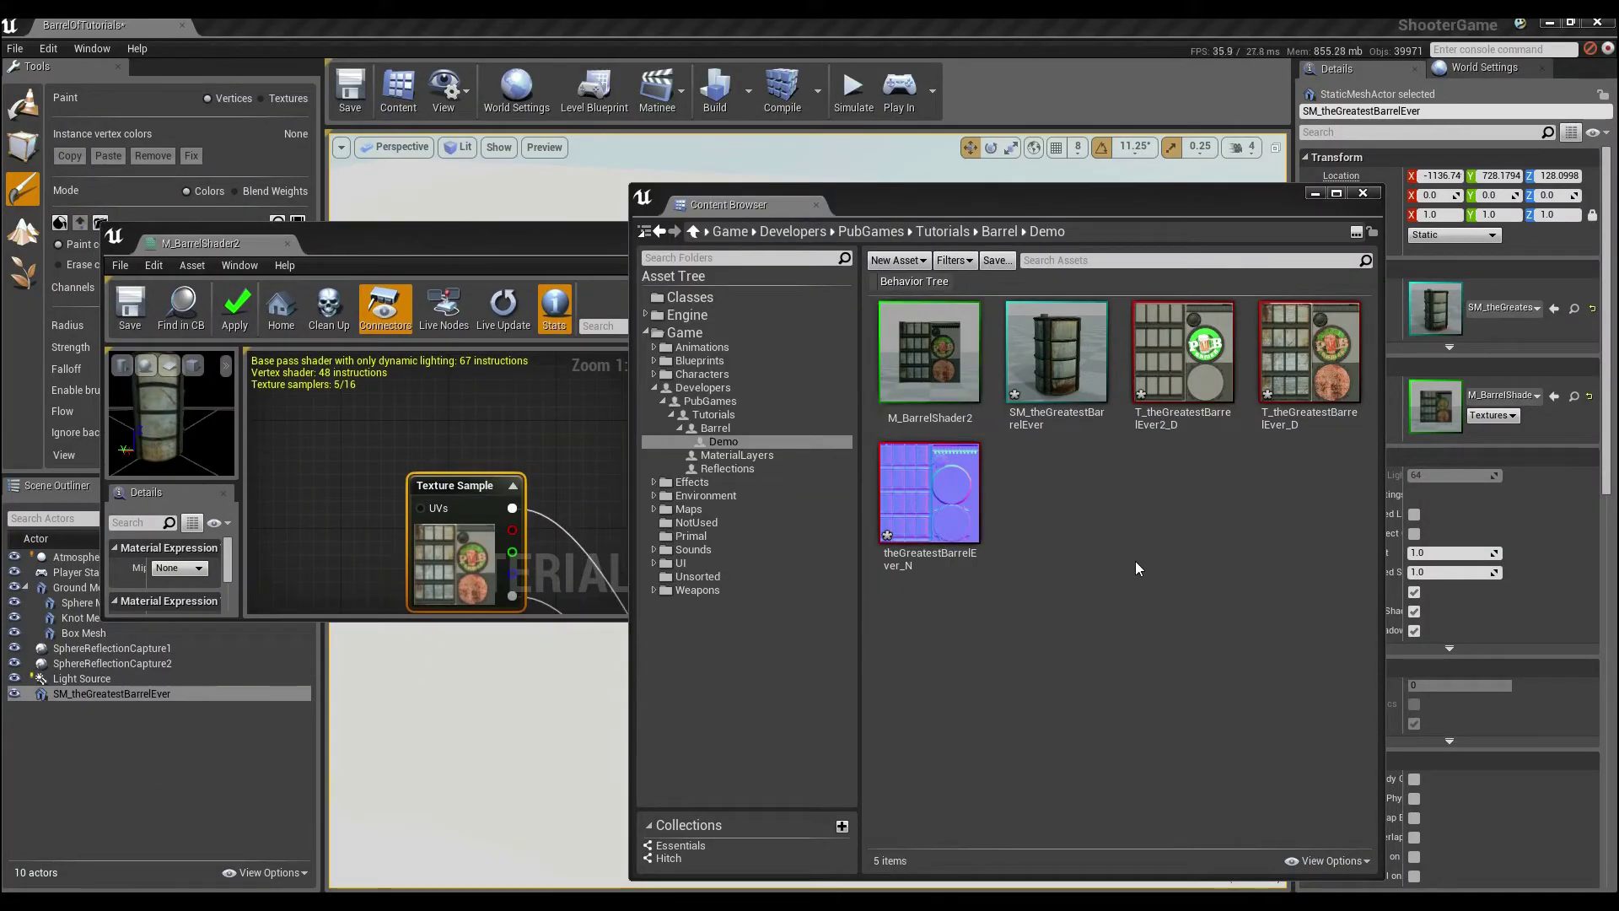
pyautogui.click(1201, 363)
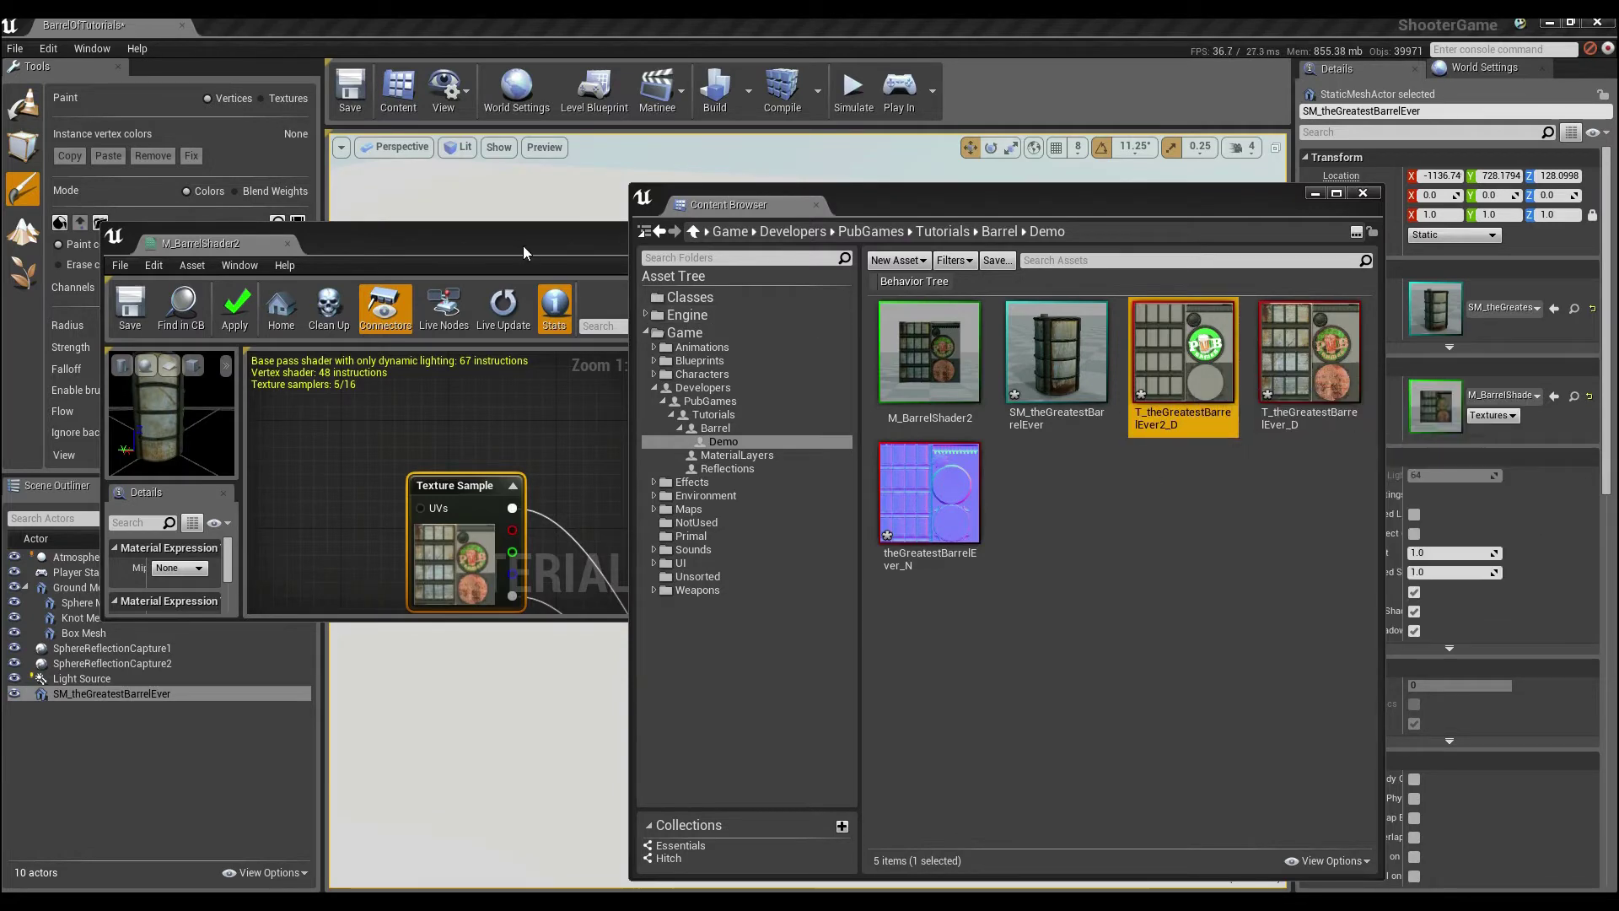
pyautogui.moveTo(523, 246); pyautogui.dragTo(624, 23)
pyautogui.moveTo(533, 484); pyautogui.dragTo(502, 390, button='right')
pyautogui.click(502, 372)
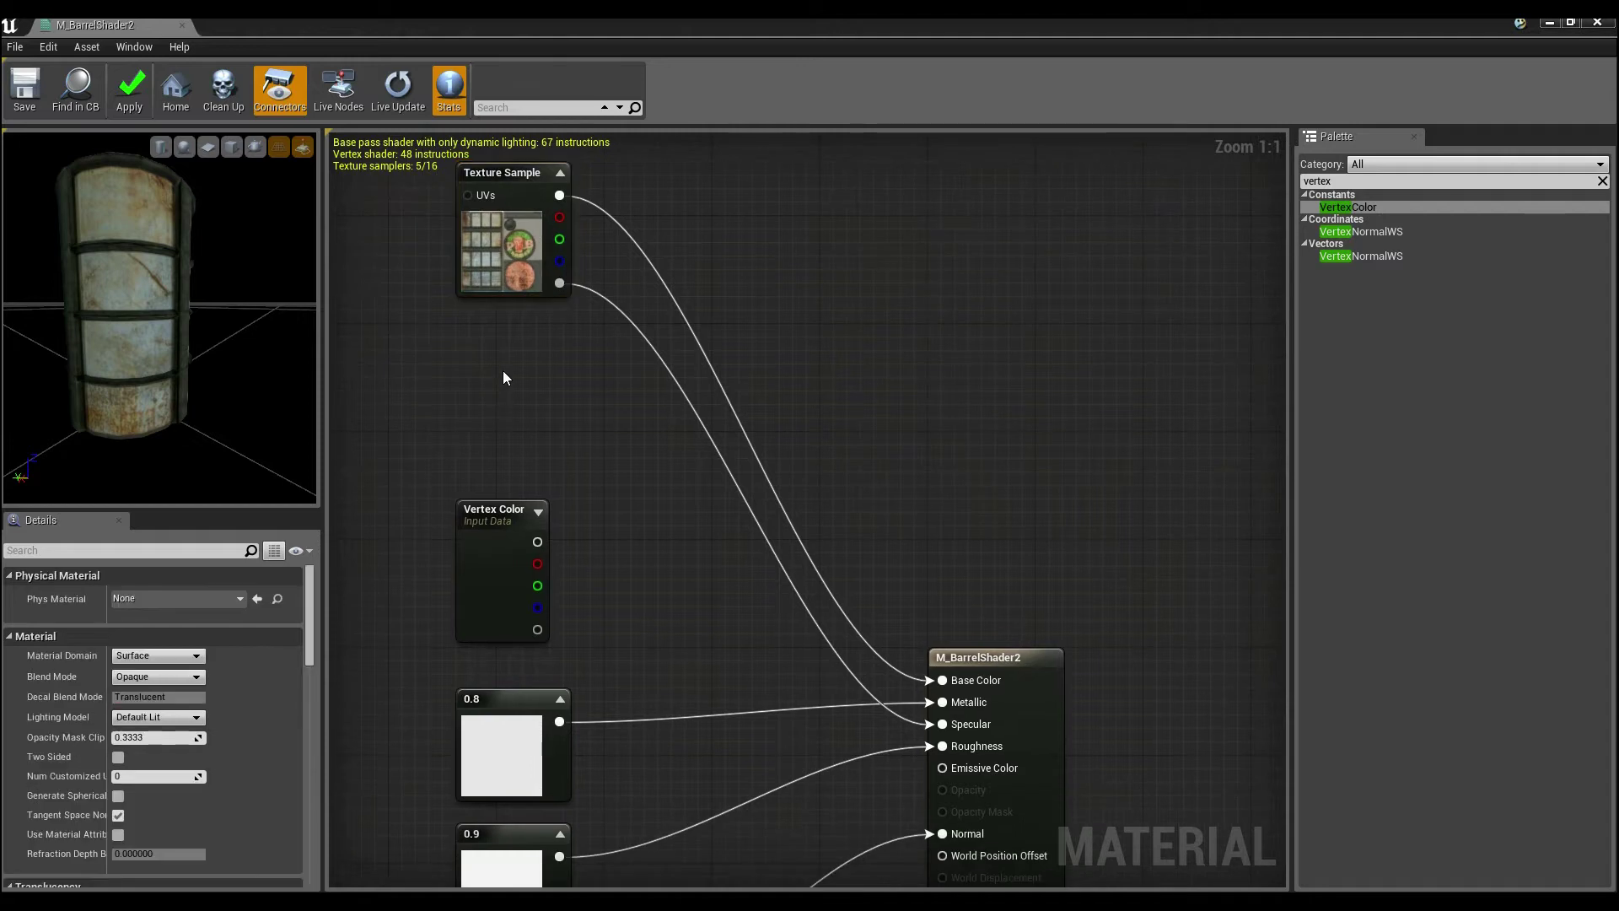
pyautogui.press('t')
pyautogui.click(500, 361)
pyautogui.moveTo(564, 430); pyautogui.dragTo(519, 391)
pyautogui.moveTo(558, 381); pyautogui.dragTo(544, 291, button='right')
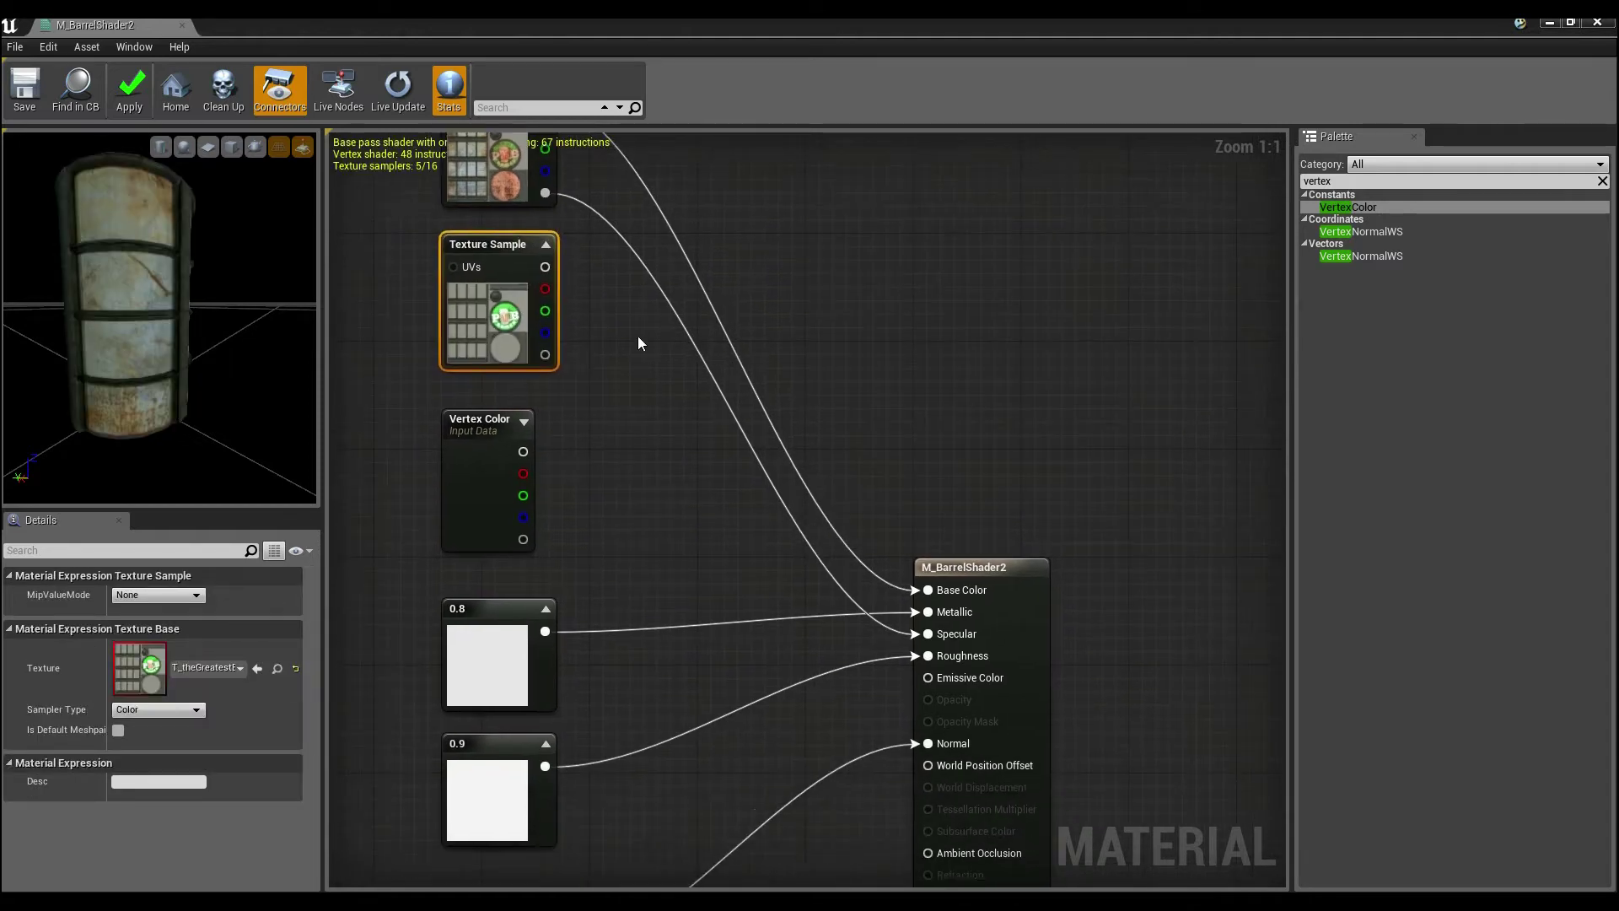
# - Add a Linear Interpolate node between the texture samples and the material node
pyautogui.click(720, 312)
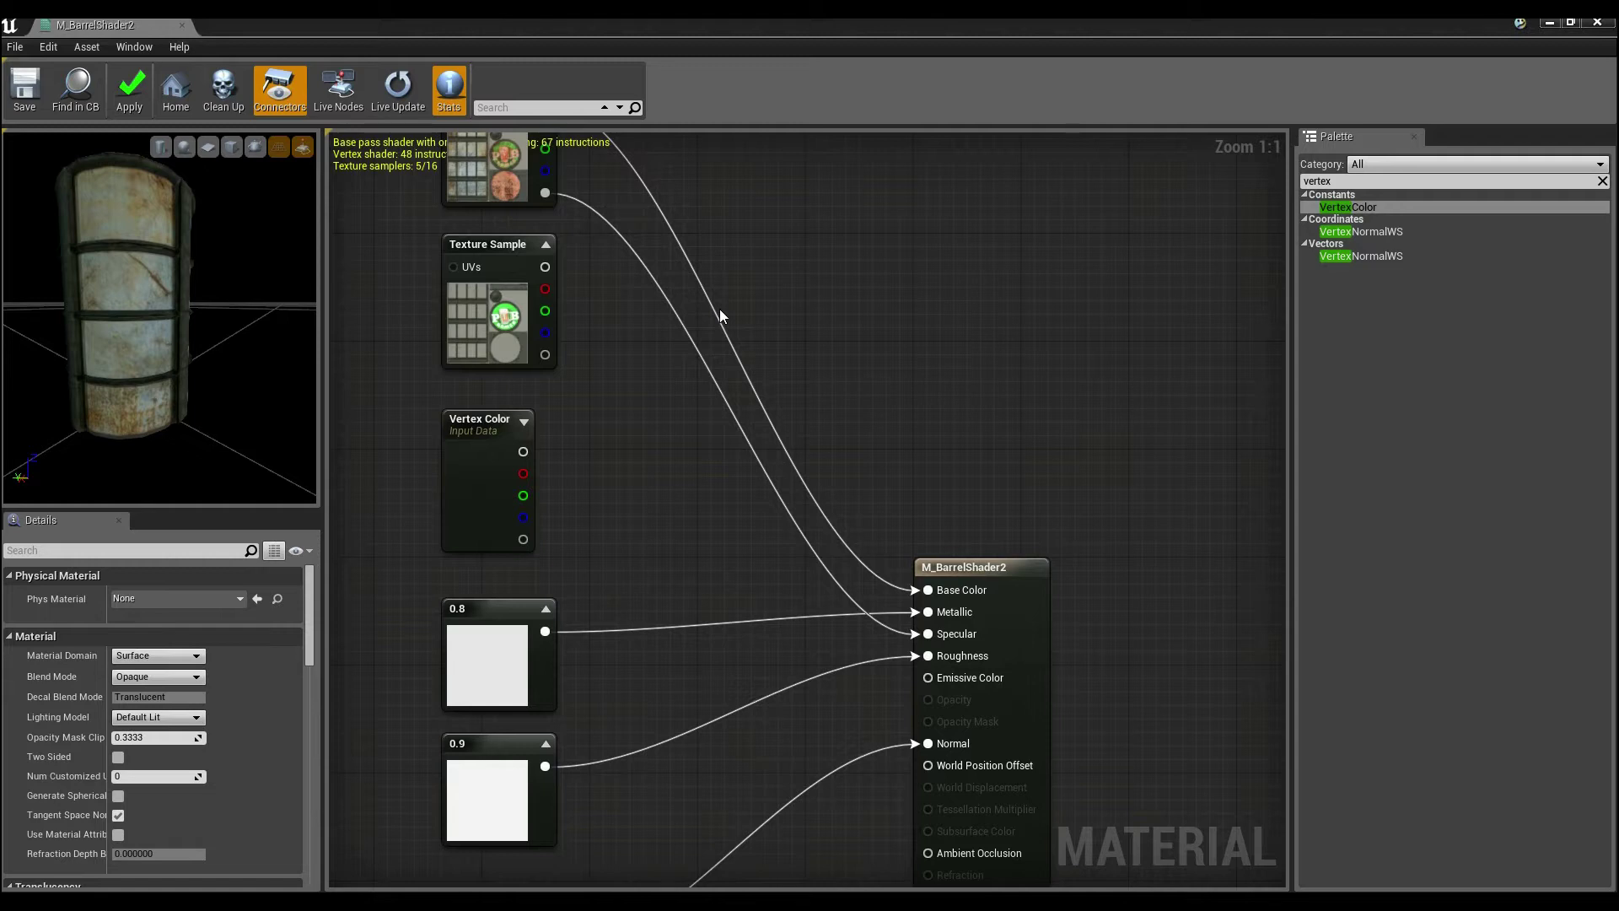
pyautogui.click(720, 309)
pyautogui.moveTo(750, 264); pyautogui.dragTo(723, 381, button='right')
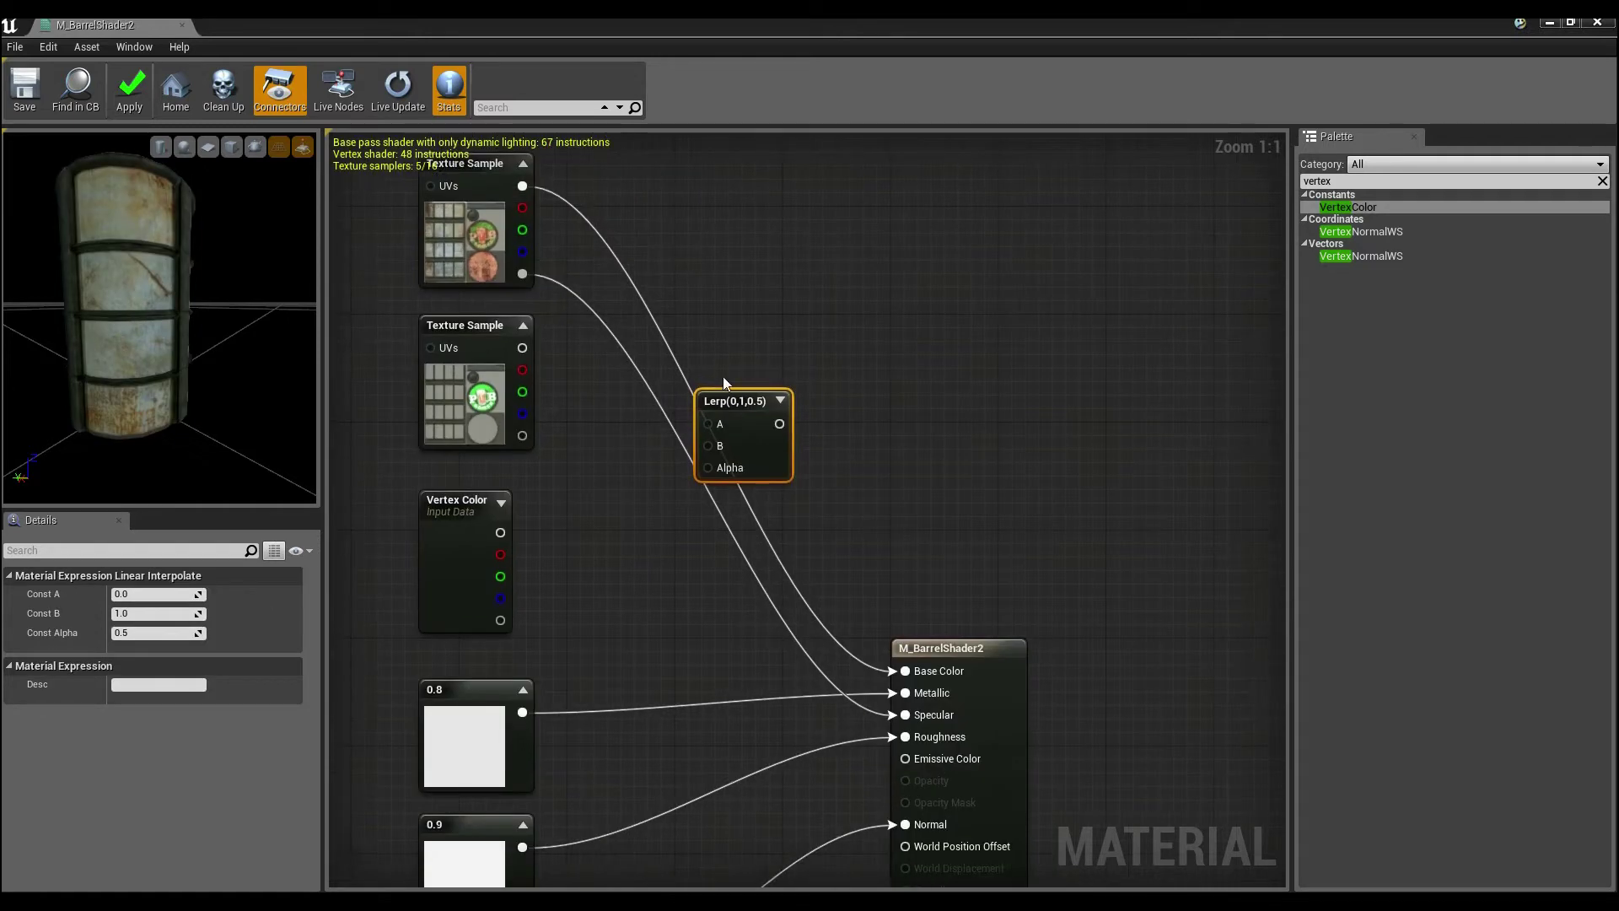
pyautogui.moveTo(736, 412); pyautogui.dragTo(761, 425)
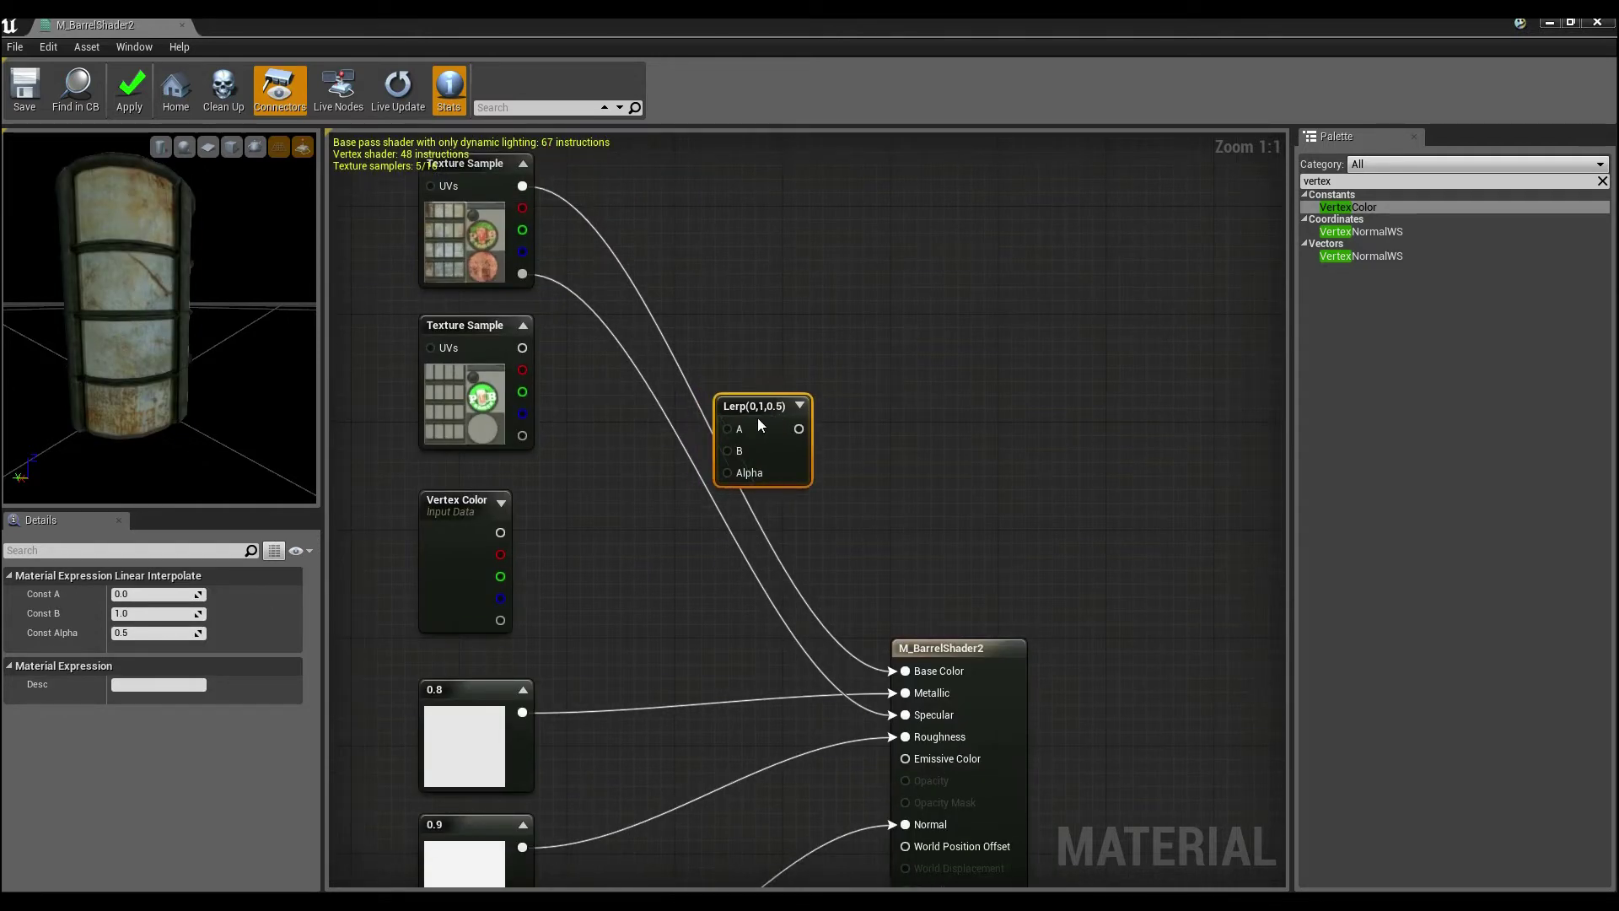
# - Search the node palette for "linear" to locate LinearInterpolate, and clear the search
pyautogui.moveTo(1349, 181); pyautogui.dragTo(1291, 163)
pyautogui.press('BackSpace')
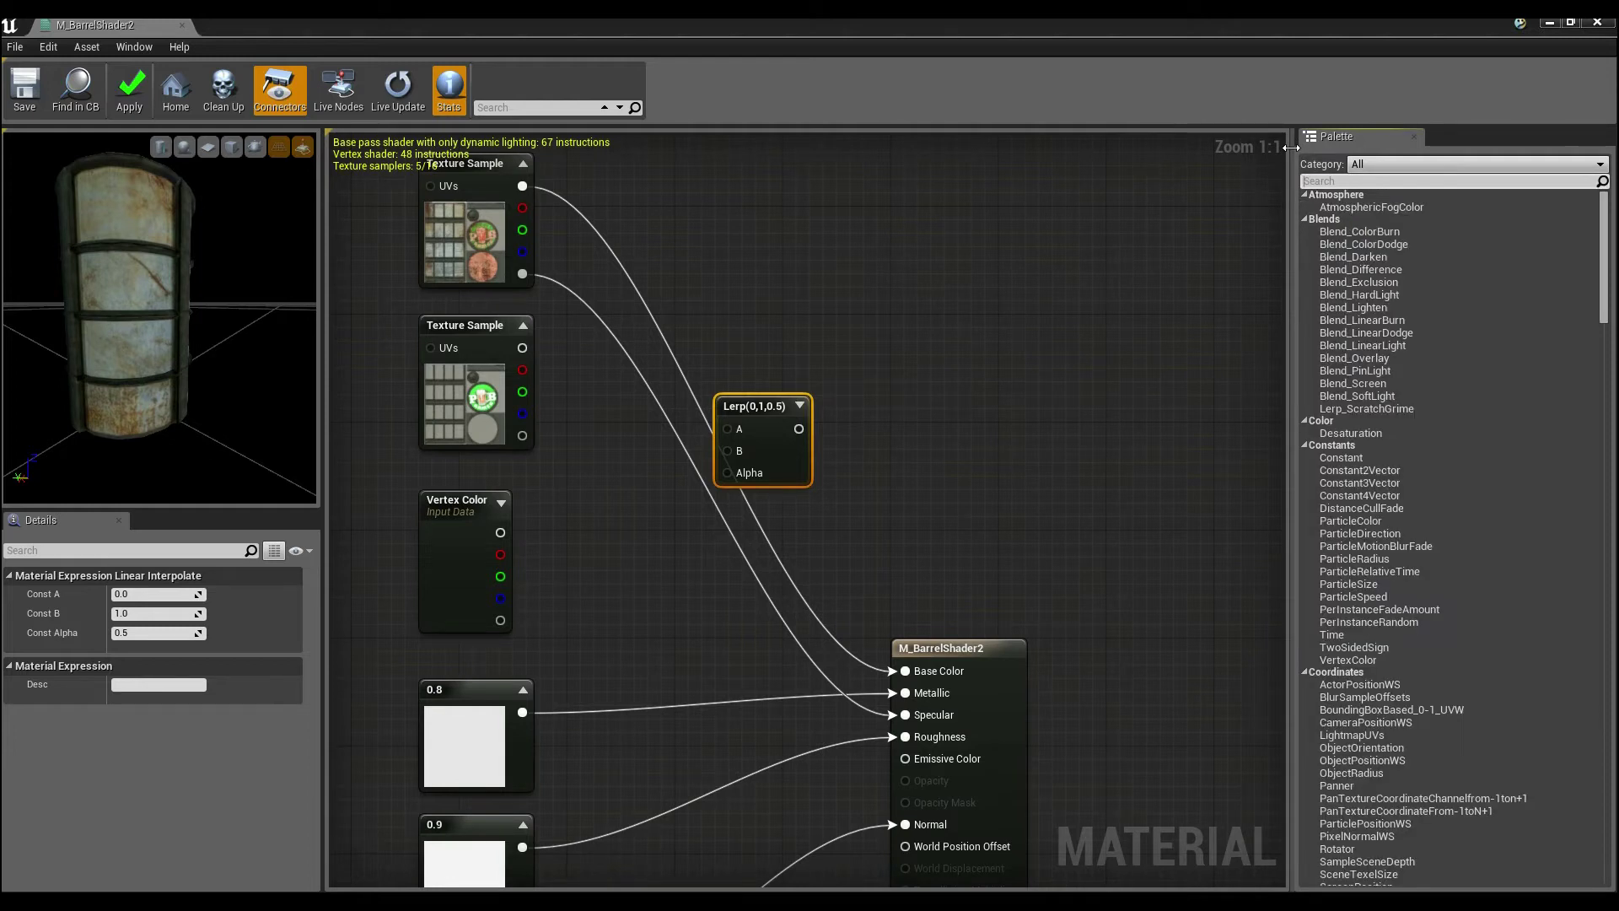
pyautogui.write('linear')
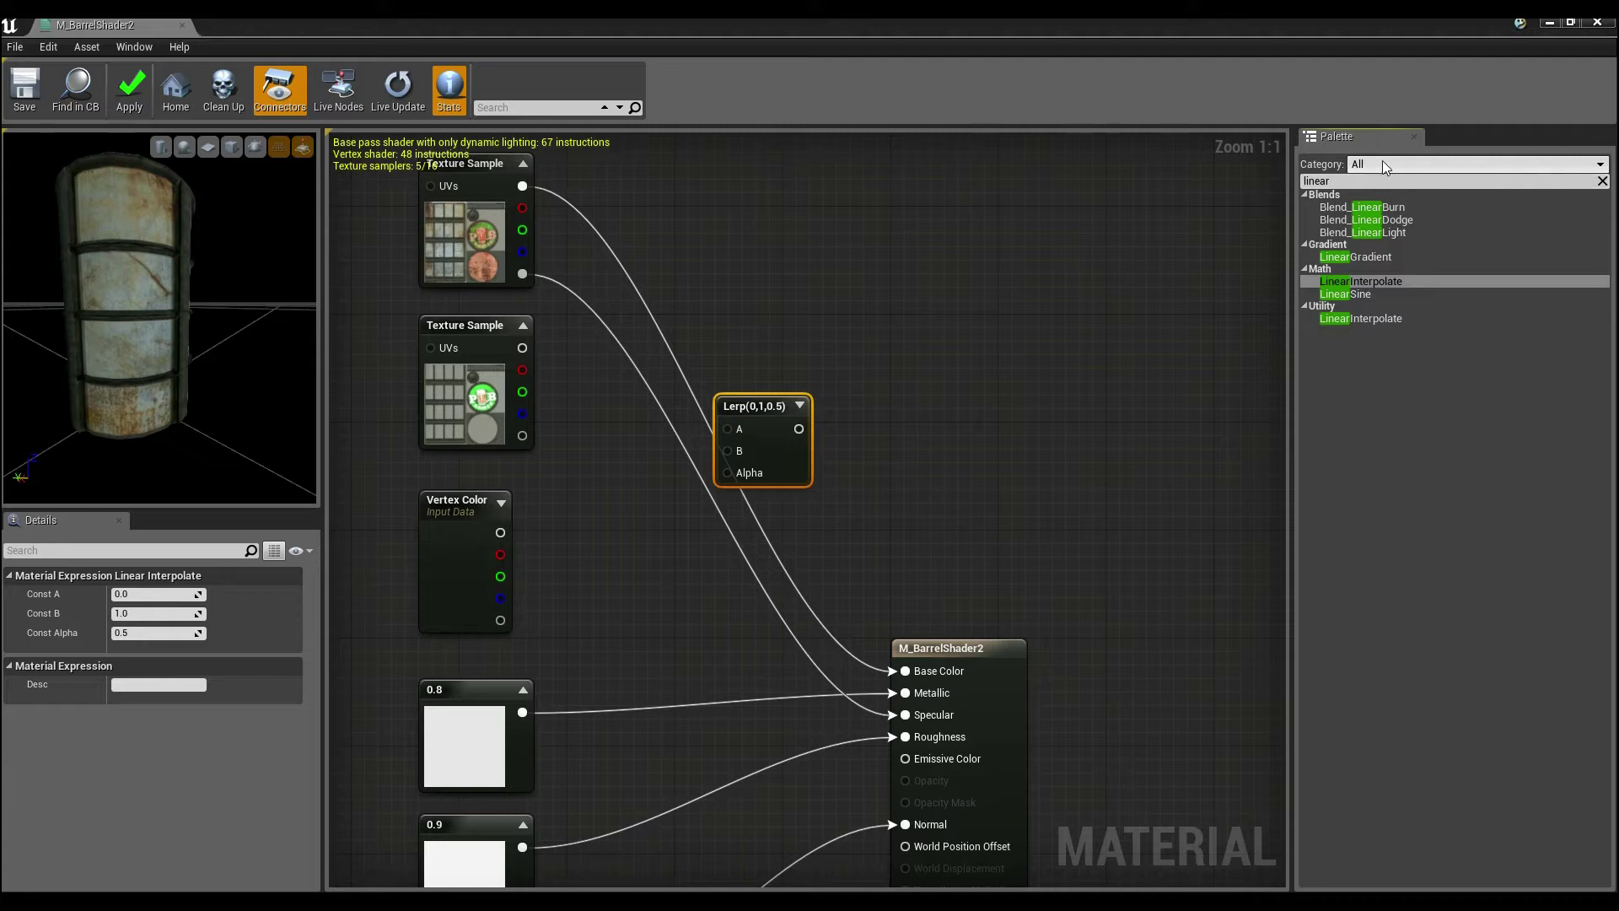
pyautogui.doubleClick(1322, 181)
pyautogui.press('BackSpace')
# - Swap the two barrel texture samples so T_theGreatestBarrelEver2_D sits above T_theGreatestBarrelEver_D
pyautogui.moveTo(973, 357); pyautogui.dragTo(1001, 308, button='right')
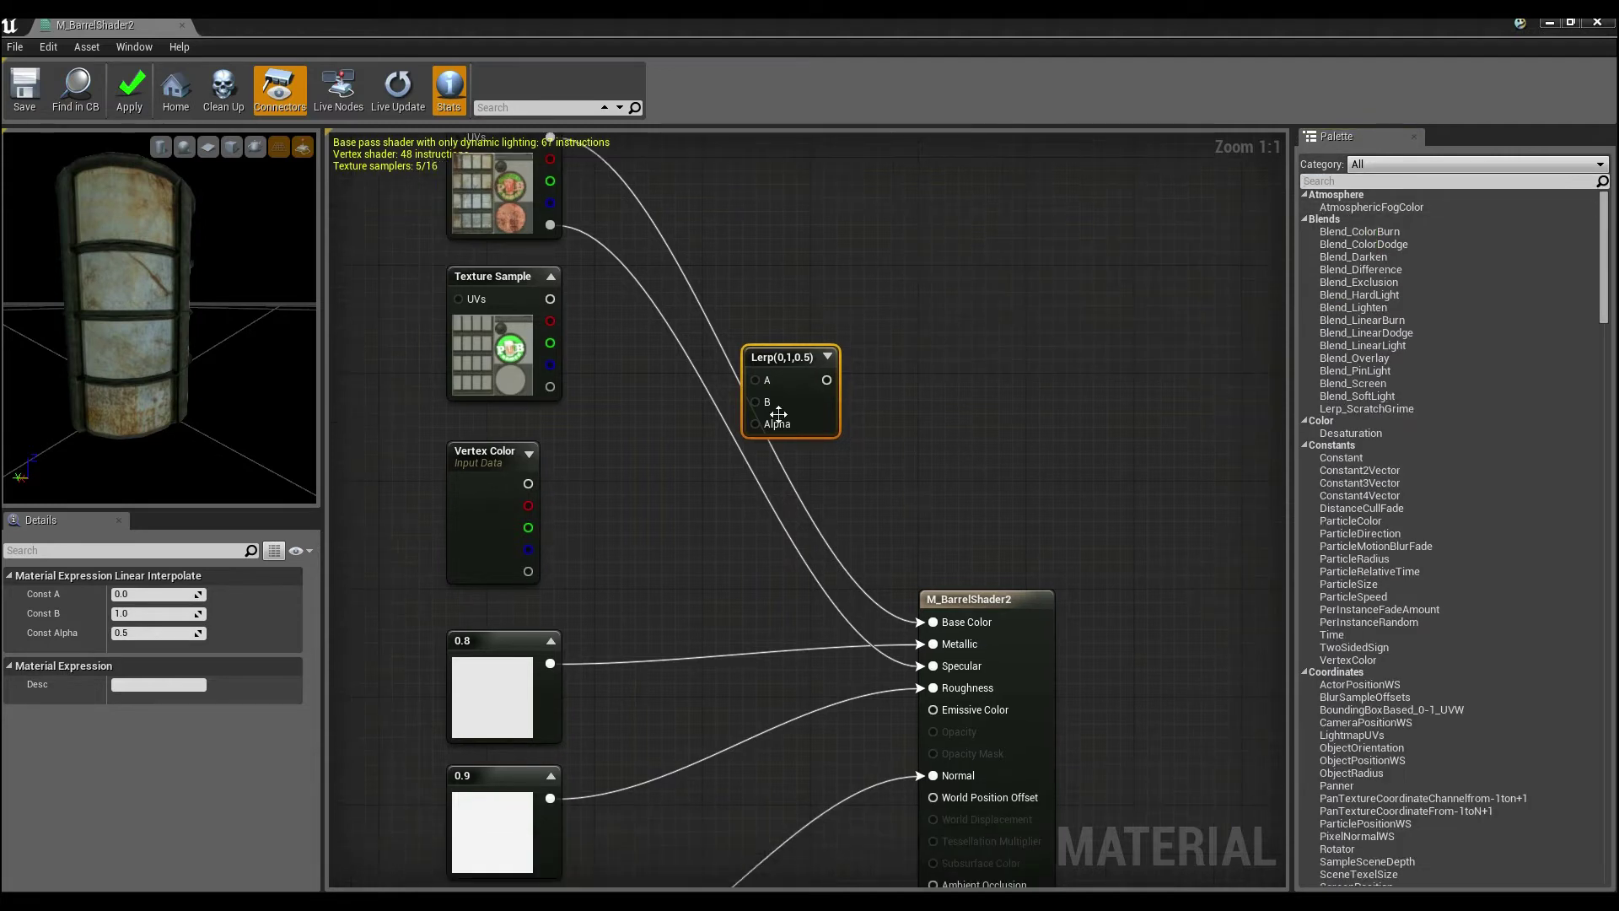
pyautogui.moveTo(863, 339); pyautogui.dragTo(855, 409, button='right')
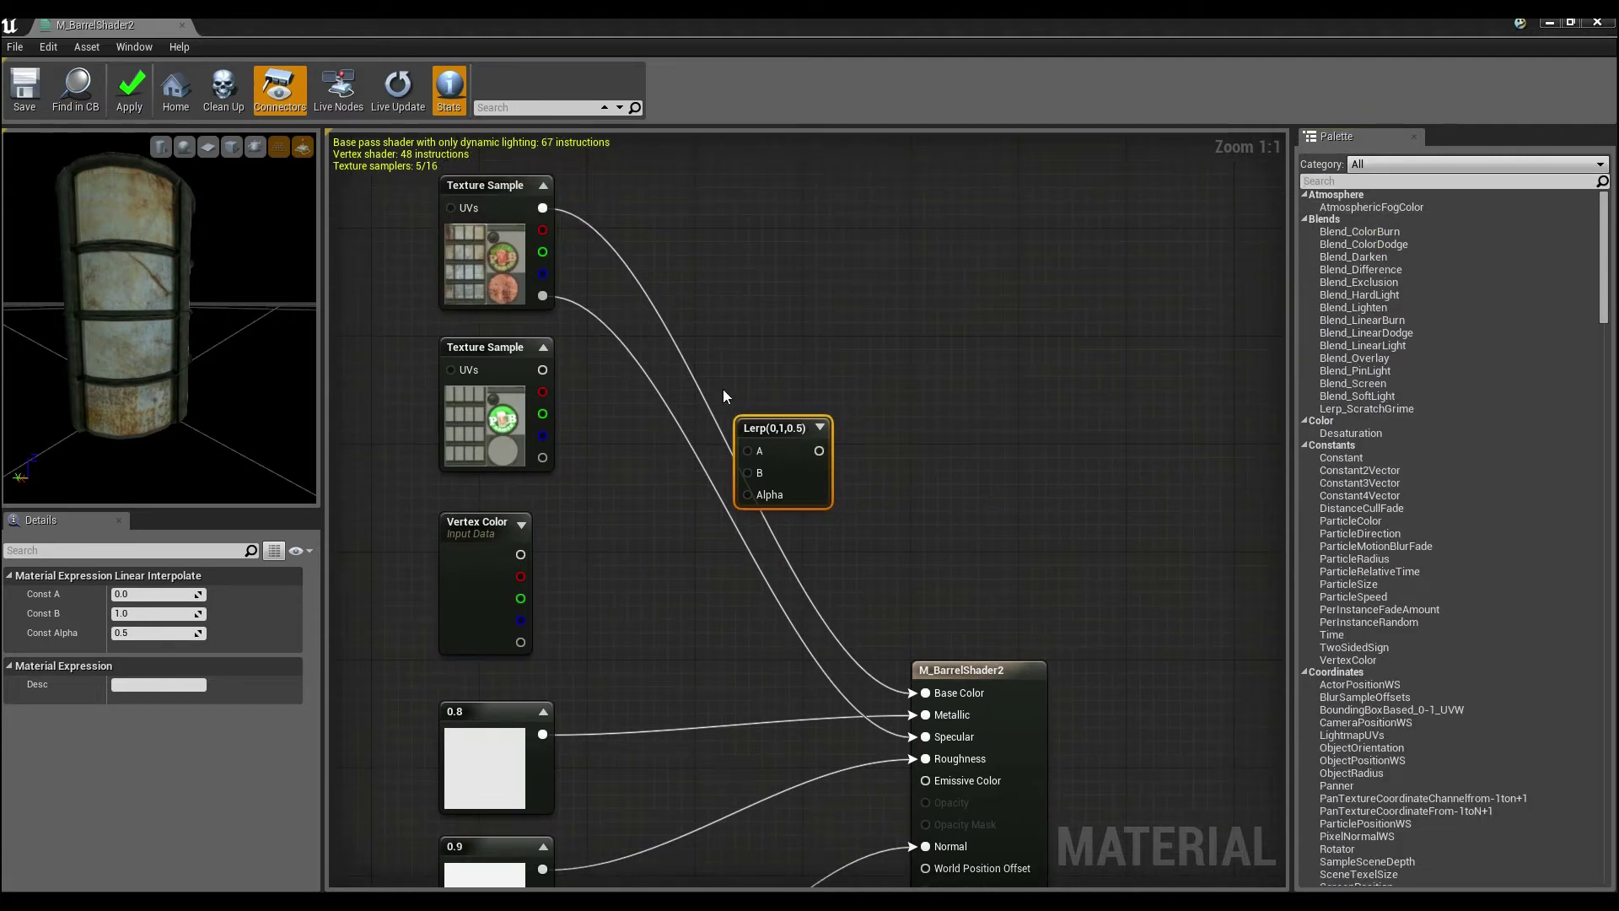
pyautogui.moveTo(457, 376); pyautogui.dragTo(455, 451, button='right')
pyautogui.click(428, 451)
pyautogui.moveTo(489, 479); pyautogui.dragTo(472, 445)
pyautogui.click(759, 540)
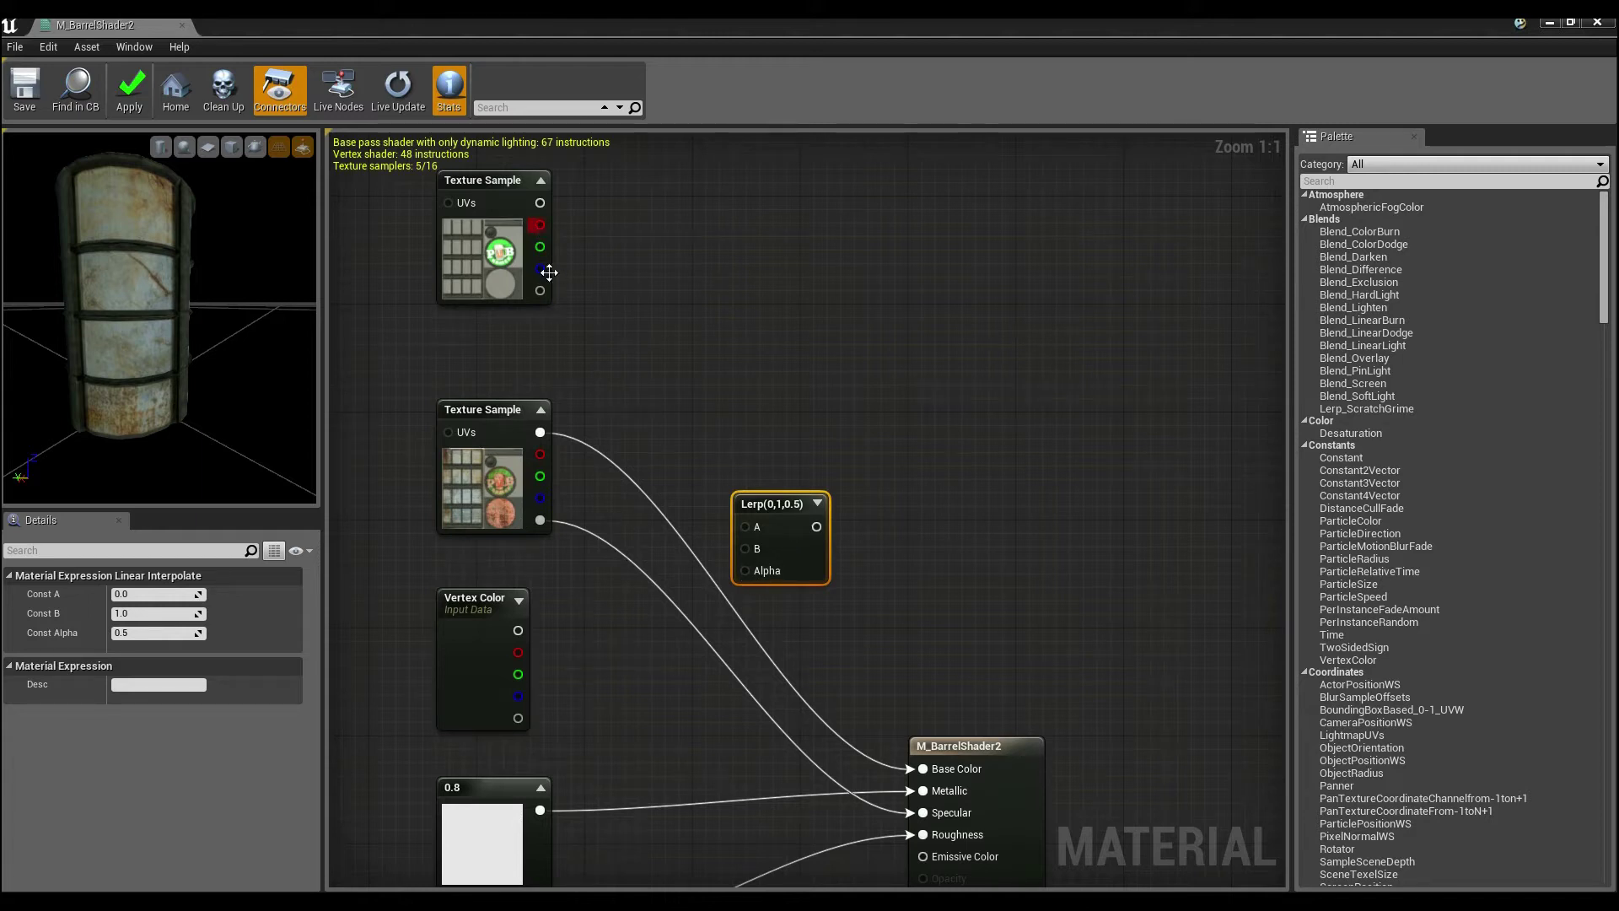
# - Wire the Lerp node with T_theGreatestBarrelEver2_D's color in A, T_theGreatestBarrelEver_D's color in B and Vertex Color's alpha in Alpha
pyautogui.moveTo(598, 344); pyautogui.dragTo(589, 303, button='right')
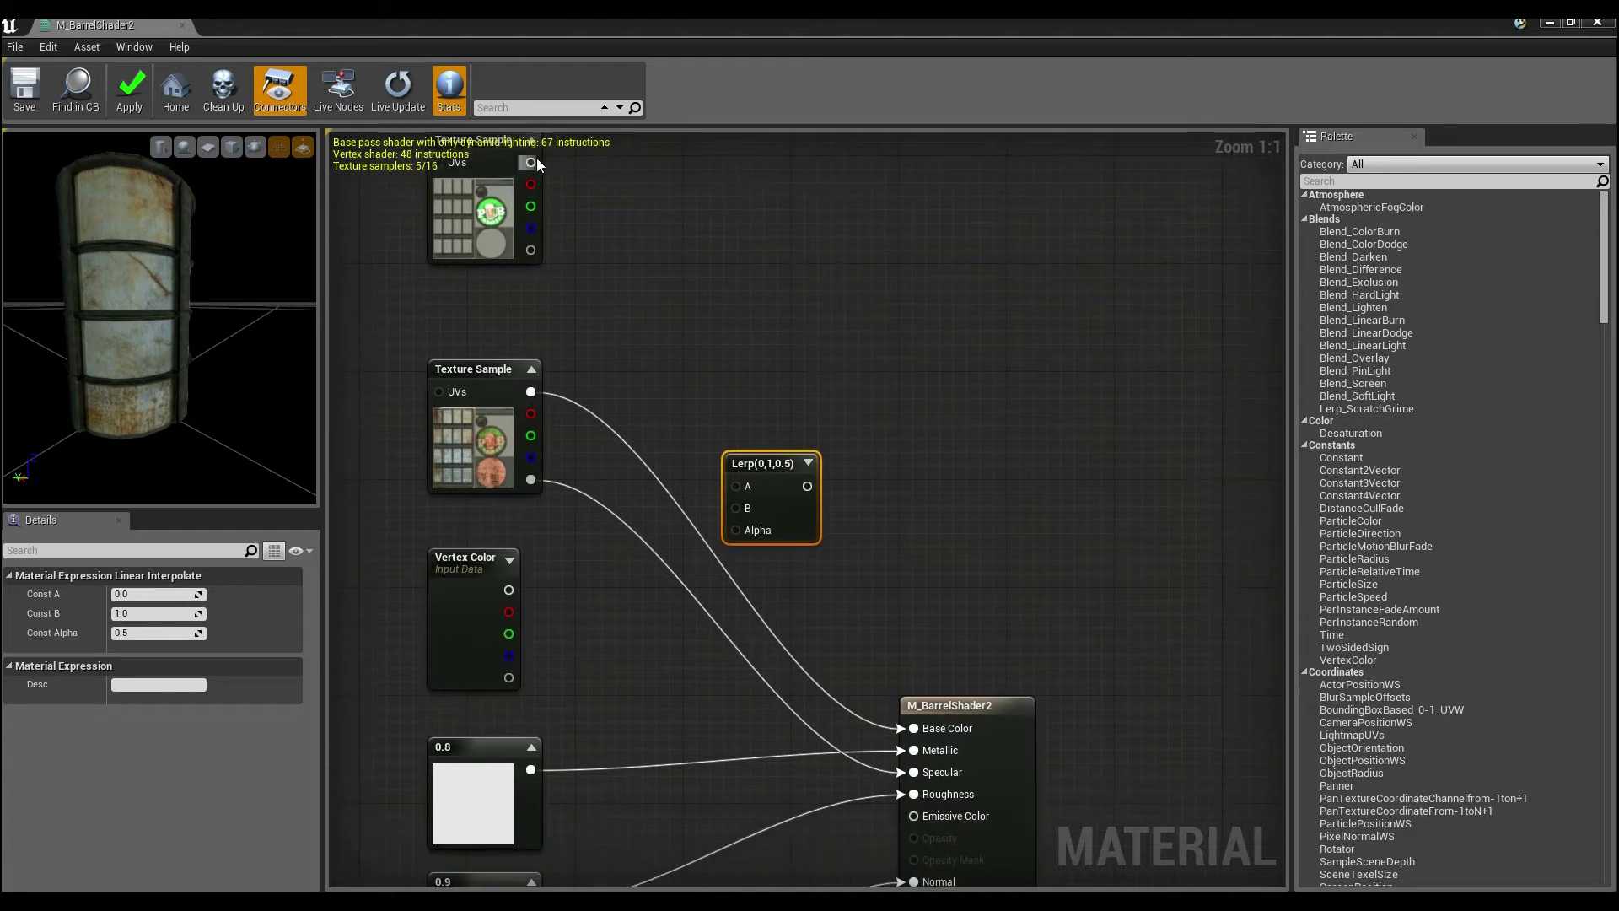
pyautogui.moveTo(536, 158); pyautogui.dragTo(736, 486)
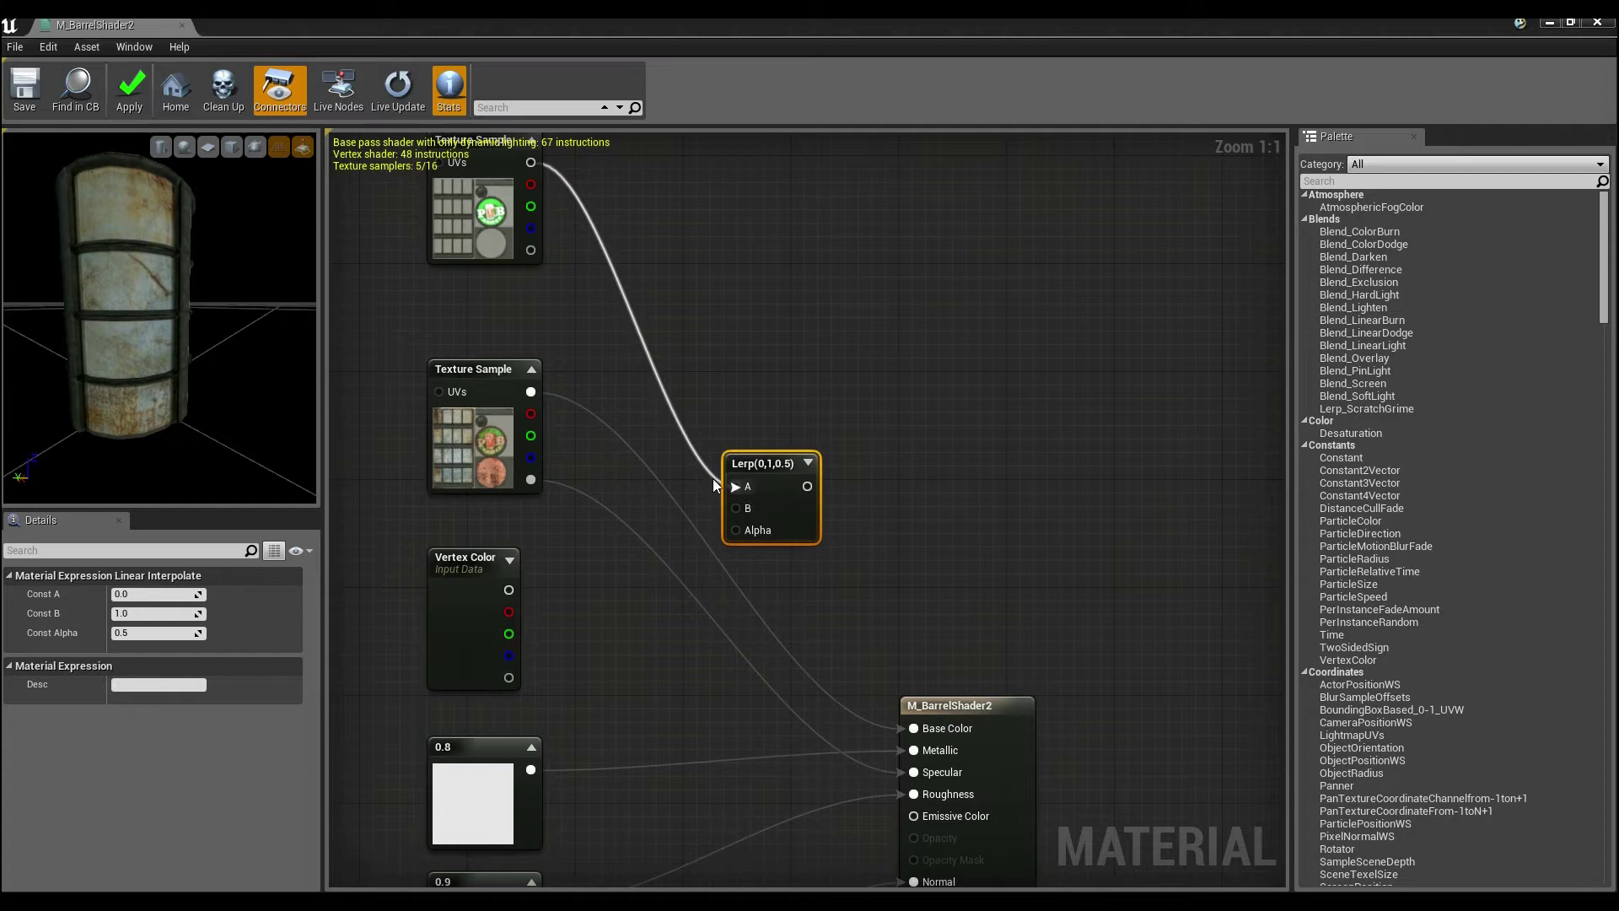
pyautogui.moveTo(530, 392); pyautogui.dragTo(736, 514)
pyautogui.moveTo(668, 656); pyautogui.dragTo(588, 572, button='right')
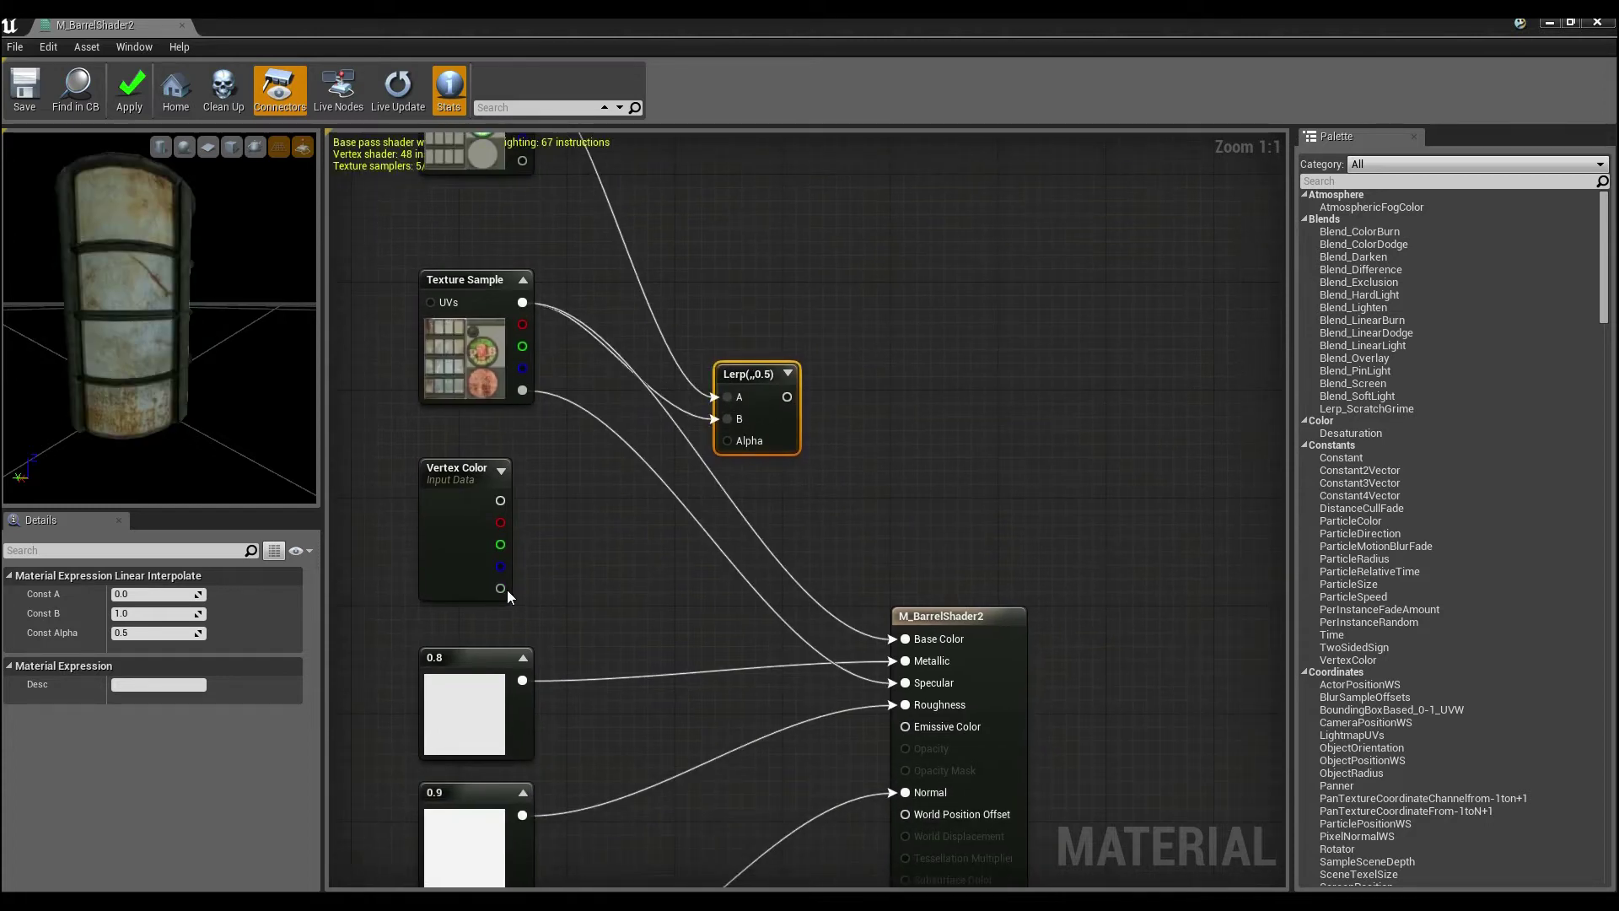
pyautogui.moveTo(504, 589); pyautogui.dragTo(727, 442)
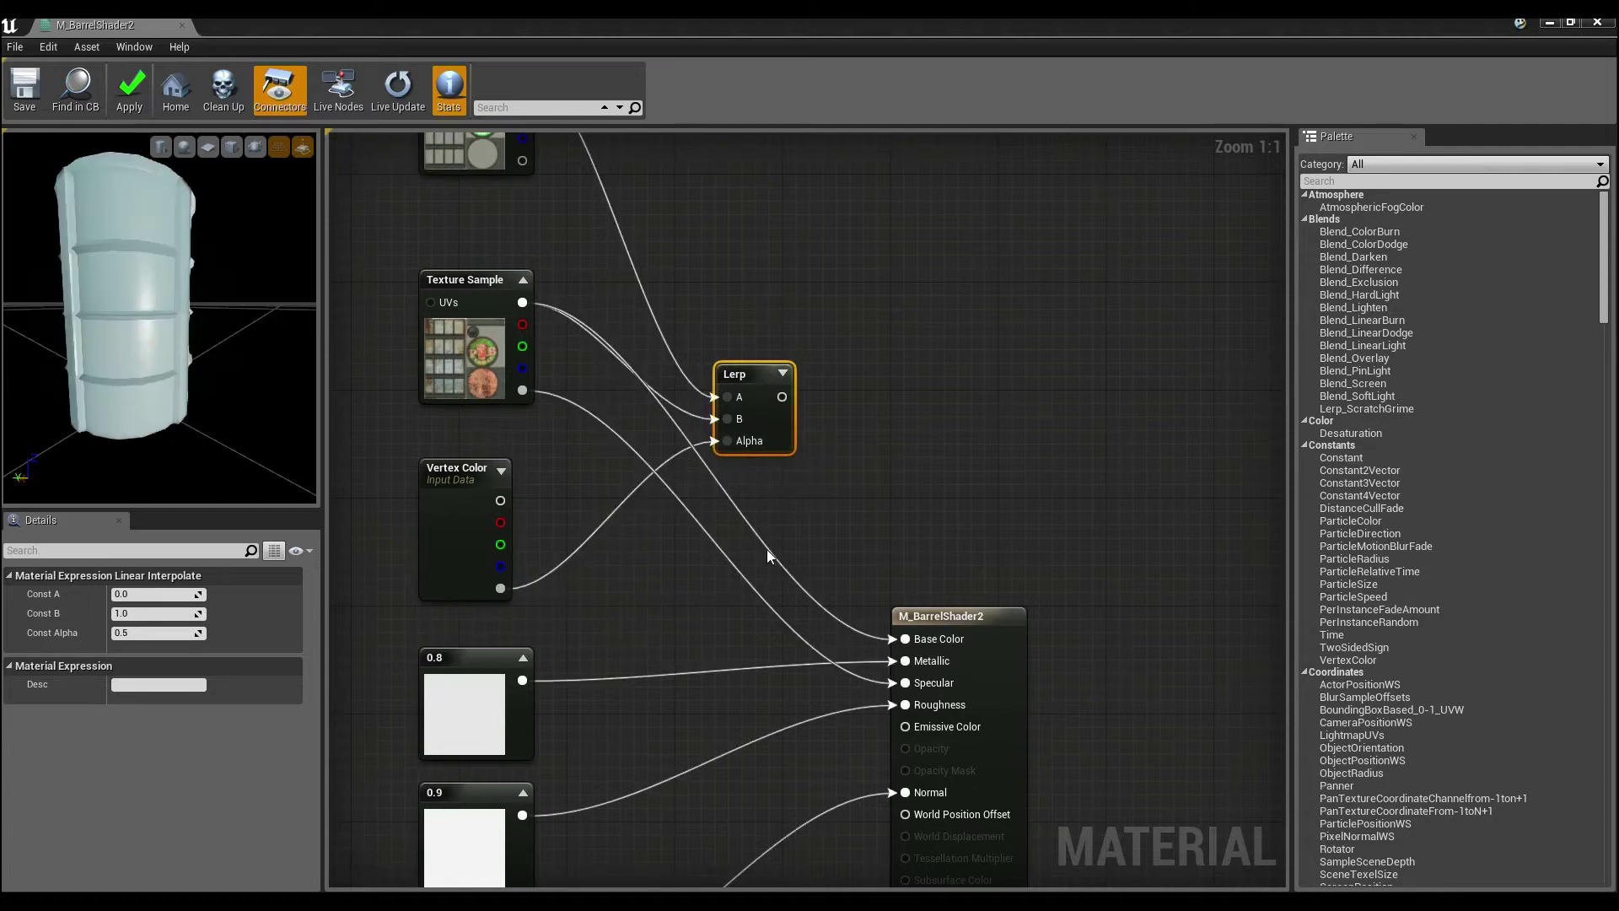
# - Connect the Lerp node's output to Base Color and move the node up beside the two barrel texture samples
pyautogui.moveTo(787, 417); pyautogui.dragTo(782, 343, button='right')
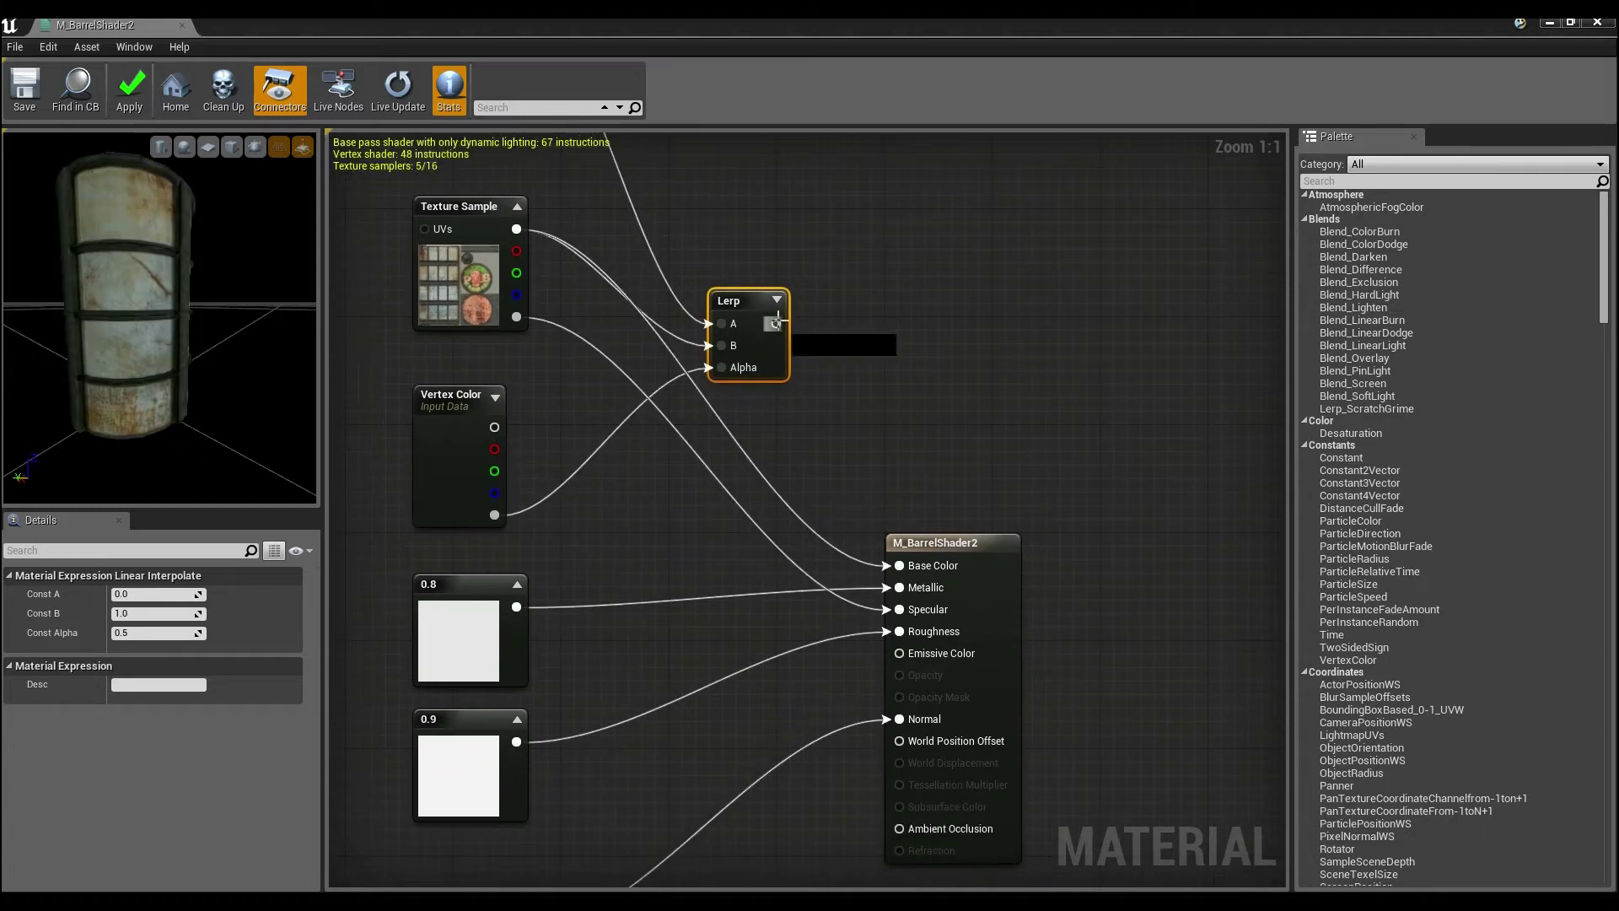
pyautogui.moveTo(775, 323); pyautogui.dragTo(895, 571)
pyautogui.moveTo(873, 362); pyautogui.dragTo(926, 605, button='right')
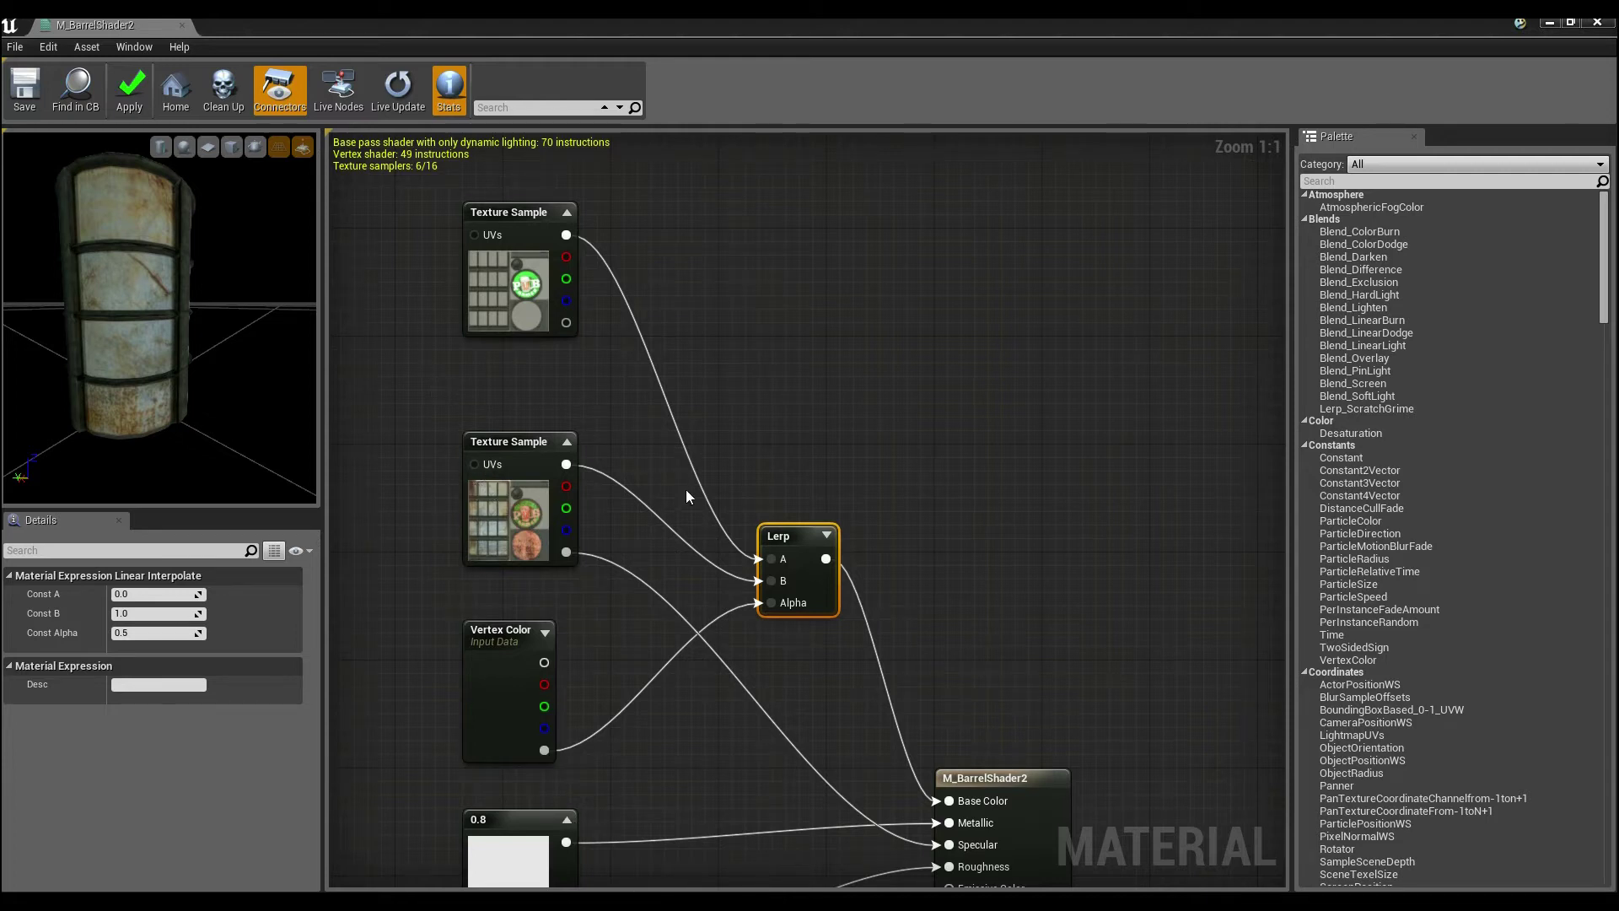
pyautogui.moveTo(790, 460); pyautogui.dragTo(805, 367, button='right')
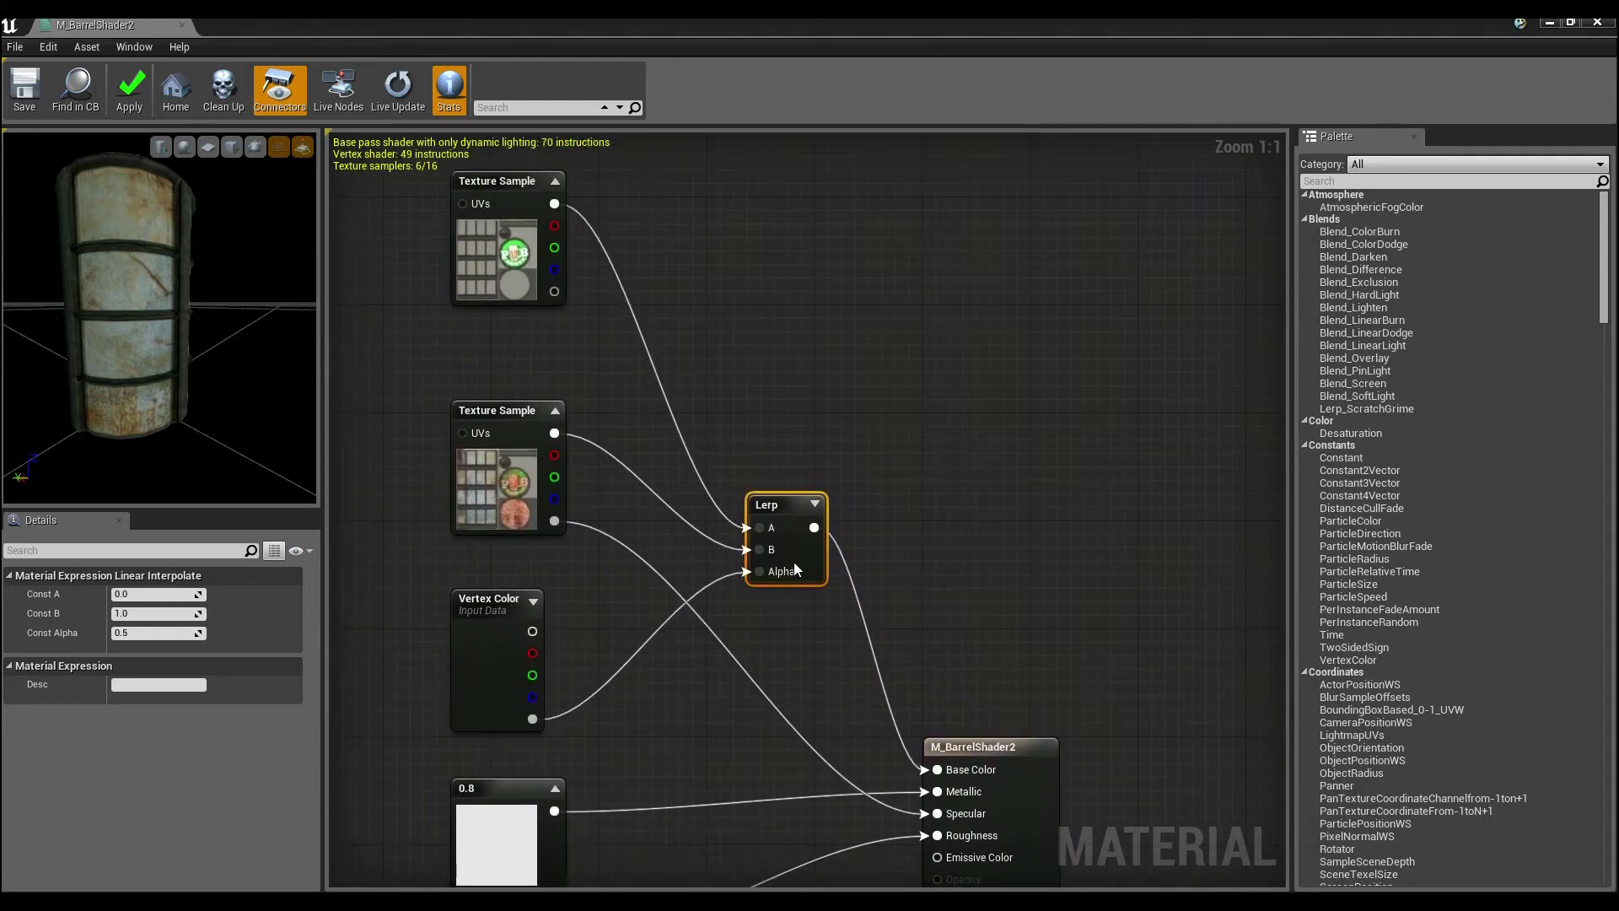
pyautogui.moveTo(795, 564); pyautogui.dragTo(792, 409)
pyautogui.moveTo(787, 526); pyautogui.dragTo(799, 453, button='right')
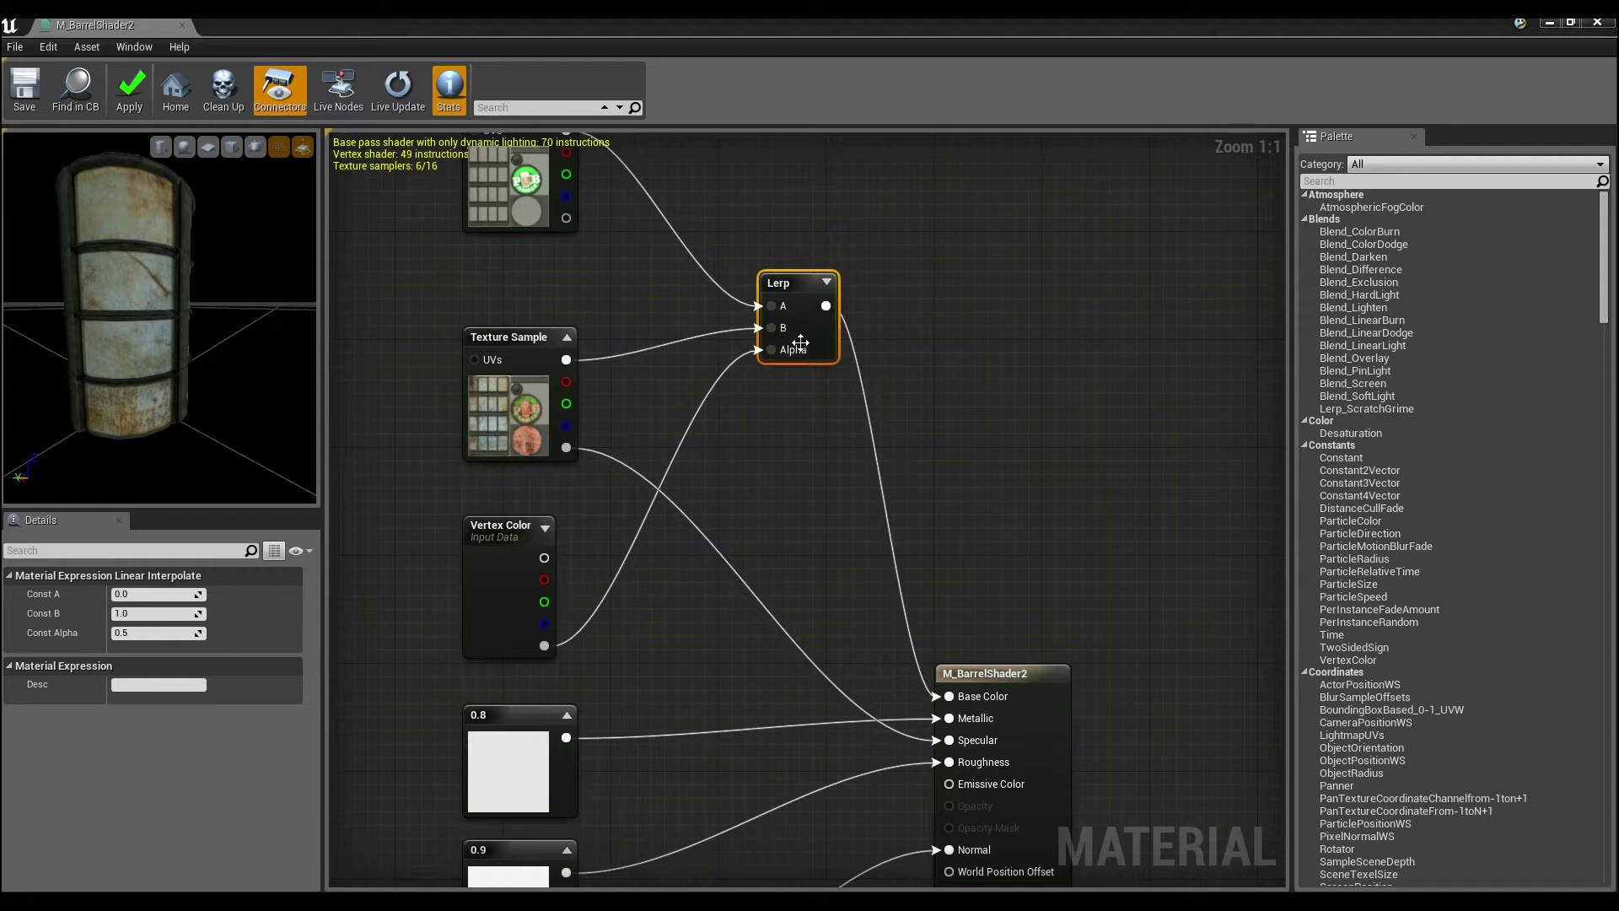
# - Duplicate the Lerp node and place the copy just below the original
pyautogui.hotkey('ctrl', 'c')
pyautogui.hotkey('ctrl', 'v')
pyautogui.moveTo(860, 404); pyautogui.dragTo(806, 462)
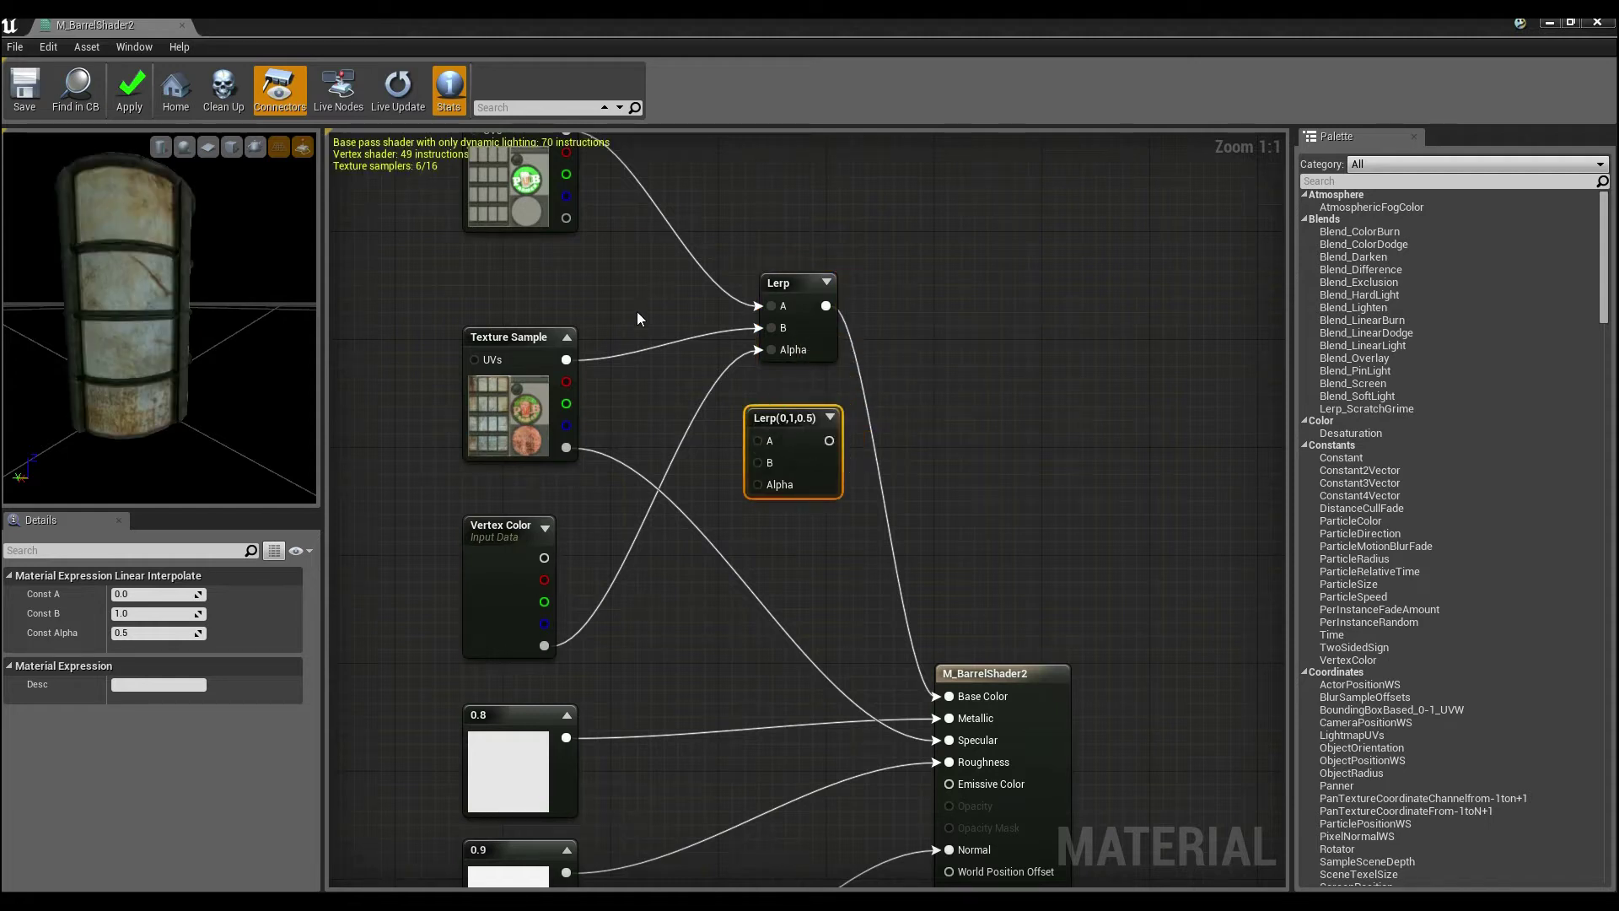
# - Wire the Lerp copy with the upper texture's alpha in A, the lower texture's in B, Vertex Color's alpha in Alpha, and output to Specular
pyautogui.moveTo(550, 192); pyautogui.dragTo(545, 252, button='right')
pyautogui.moveTo(563, 281); pyautogui.dragTo(726, 510)
pyautogui.moveTo(559, 508); pyautogui.dragTo(752, 523)
pyautogui.moveTo(734, 590); pyautogui.dragTo(747, 504, button='right')
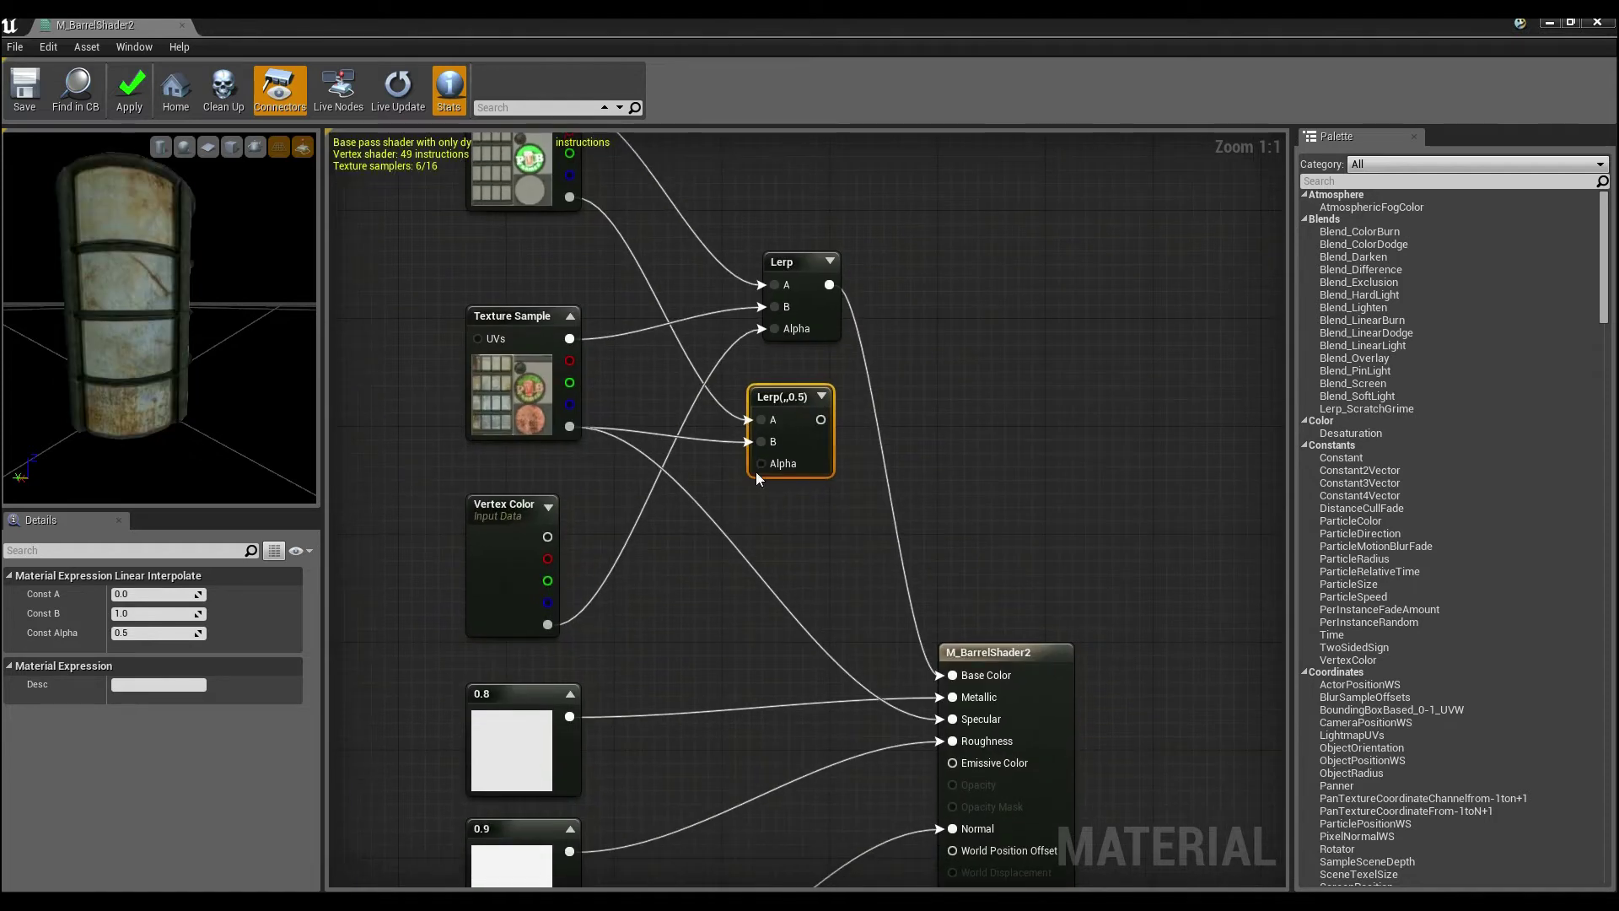
pyautogui.moveTo(761, 463); pyautogui.dragTo(546, 623)
pyautogui.moveTo(820, 402); pyautogui.dragTo(758, 336, button='right')
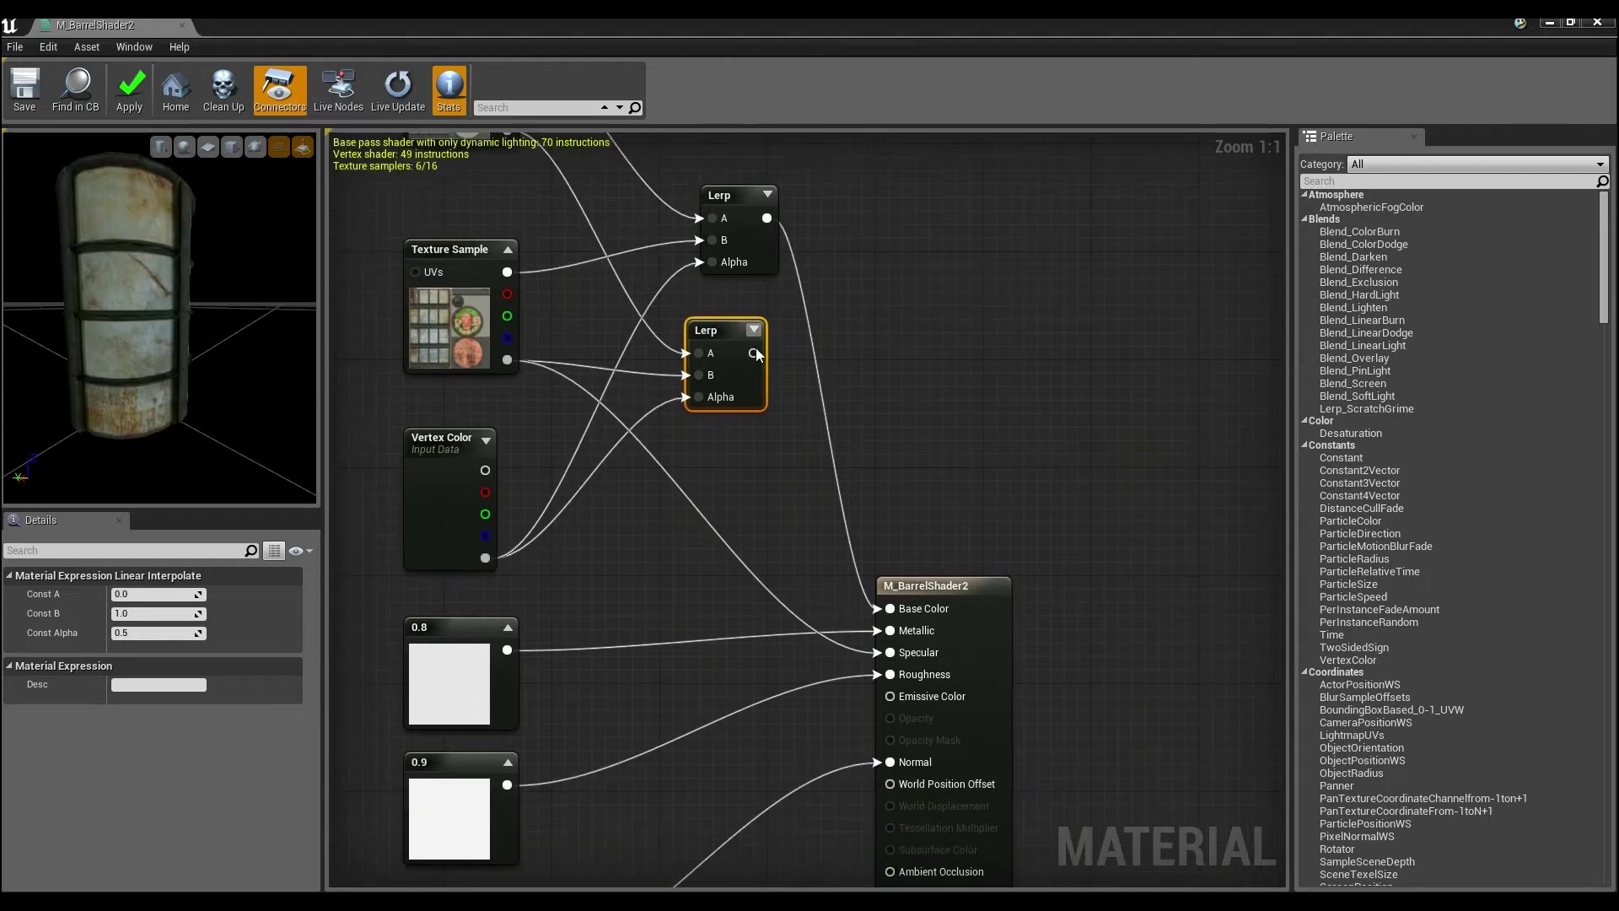
pyautogui.moveTo(753, 352); pyautogui.dragTo(890, 654)
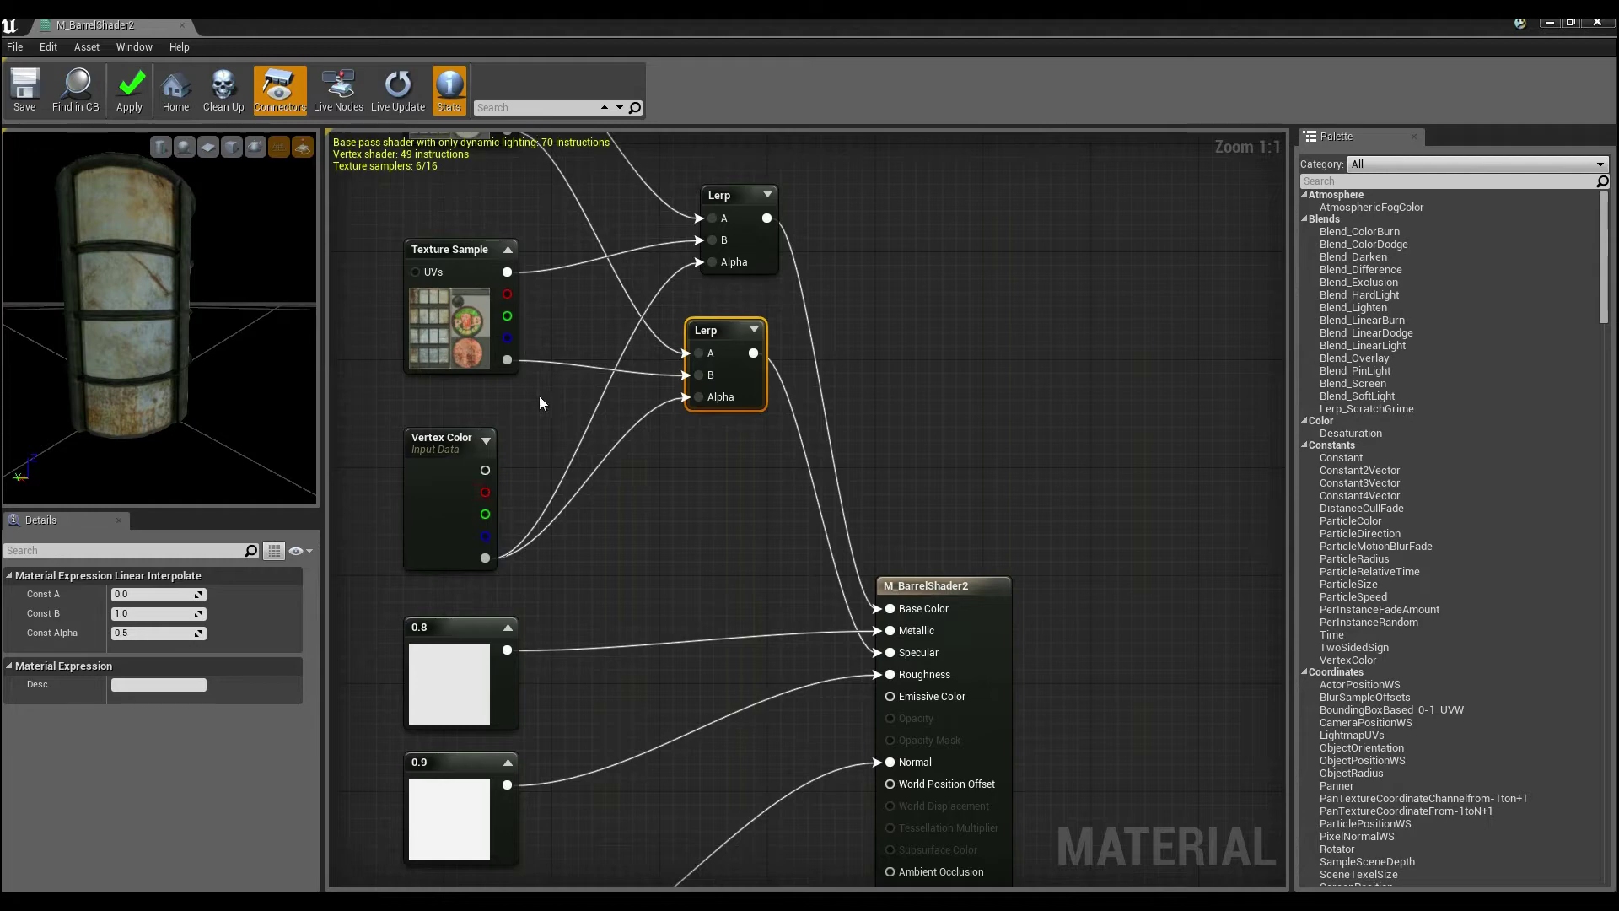
pyautogui.moveTo(540, 403); pyautogui.dragTo(660, 425, button='right')
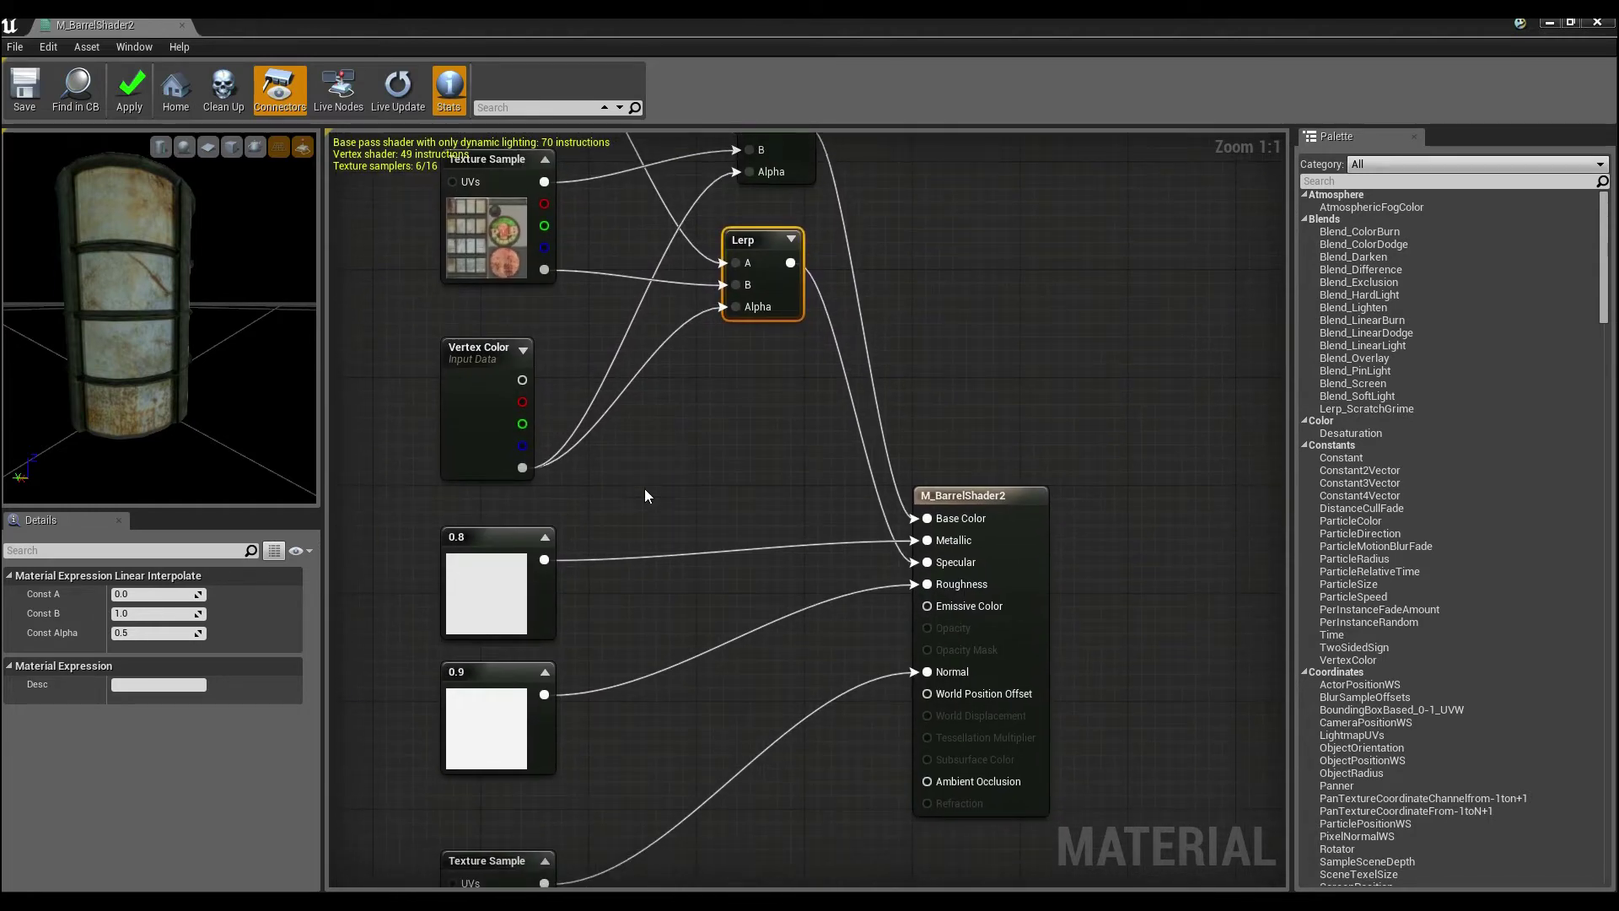
# - Move the normal map texture sample further down to make room below the 0.9 constant
pyautogui.moveTo(645, 491); pyautogui.dragTo(658, 380, button='right')
pyautogui.click(518, 798)
pyautogui.moveTo(573, 643); pyautogui.dragTo(587, 384, button='right')
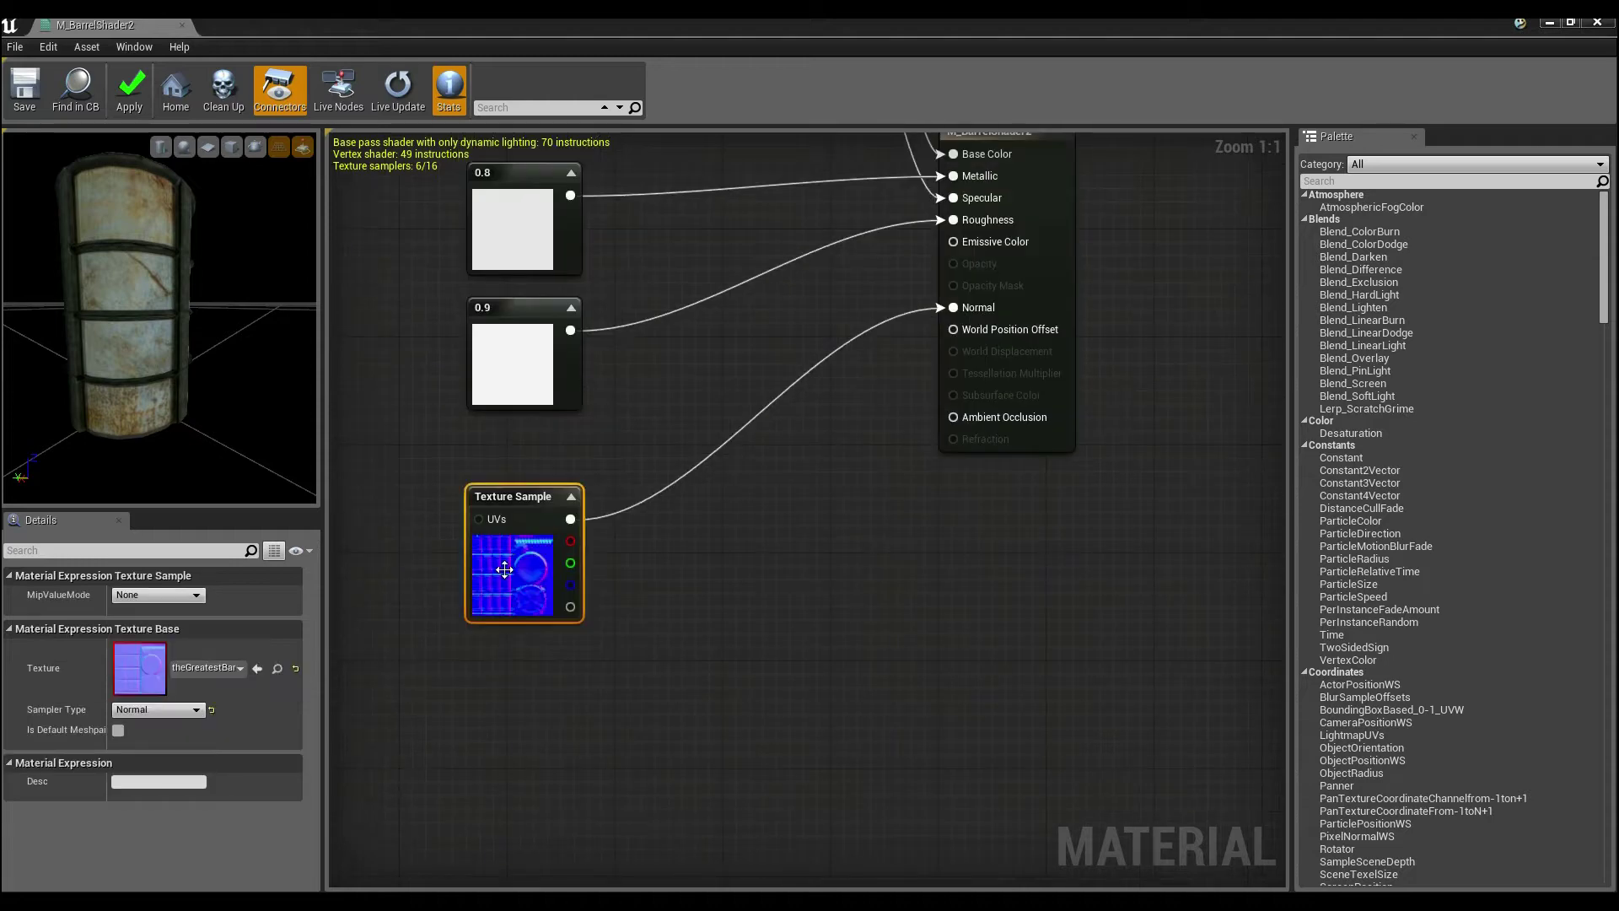
pyautogui.moveTo(505, 569); pyautogui.dragTo(506, 777)
pyautogui.click(602, 458)
pyautogui.moveTo(603, 435); pyautogui.dragTo(594, 764, button='right')
pyautogui.scroll(-2, 635, 493)
pyautogui.moveTo(648, 398); pyautogui.dragTo(669, 353, button='right')
pyautogui.scroll(2, 635, 492)
pyautogui.click(535, 318)
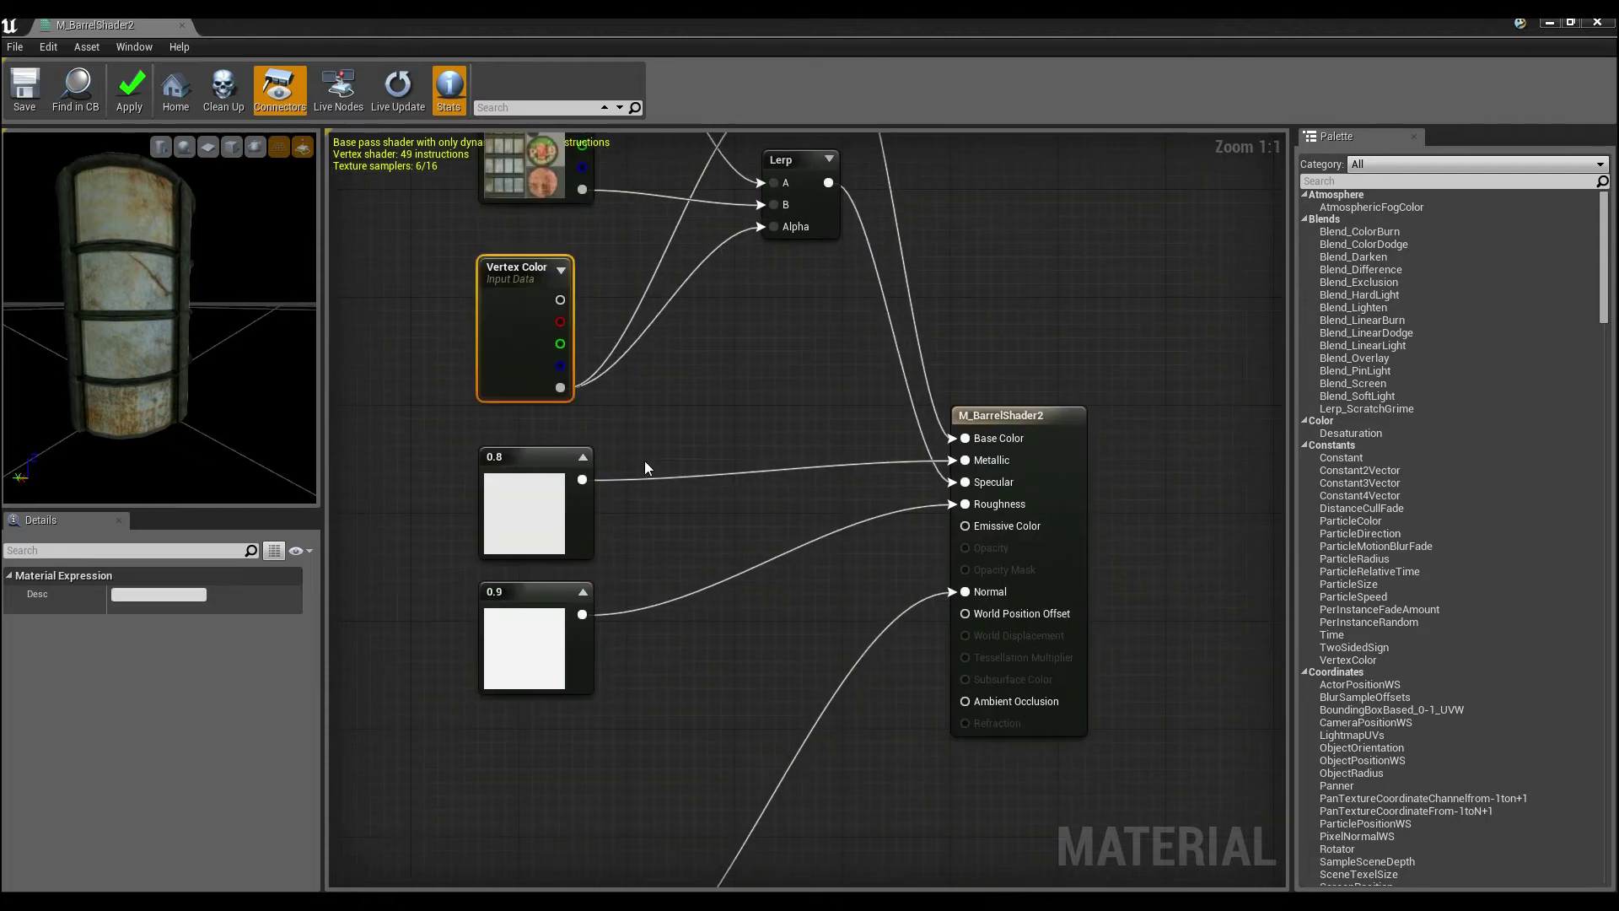
pyautogui.moveTo(646, 462); pyautogui.dragTo(606, 497, button='right')
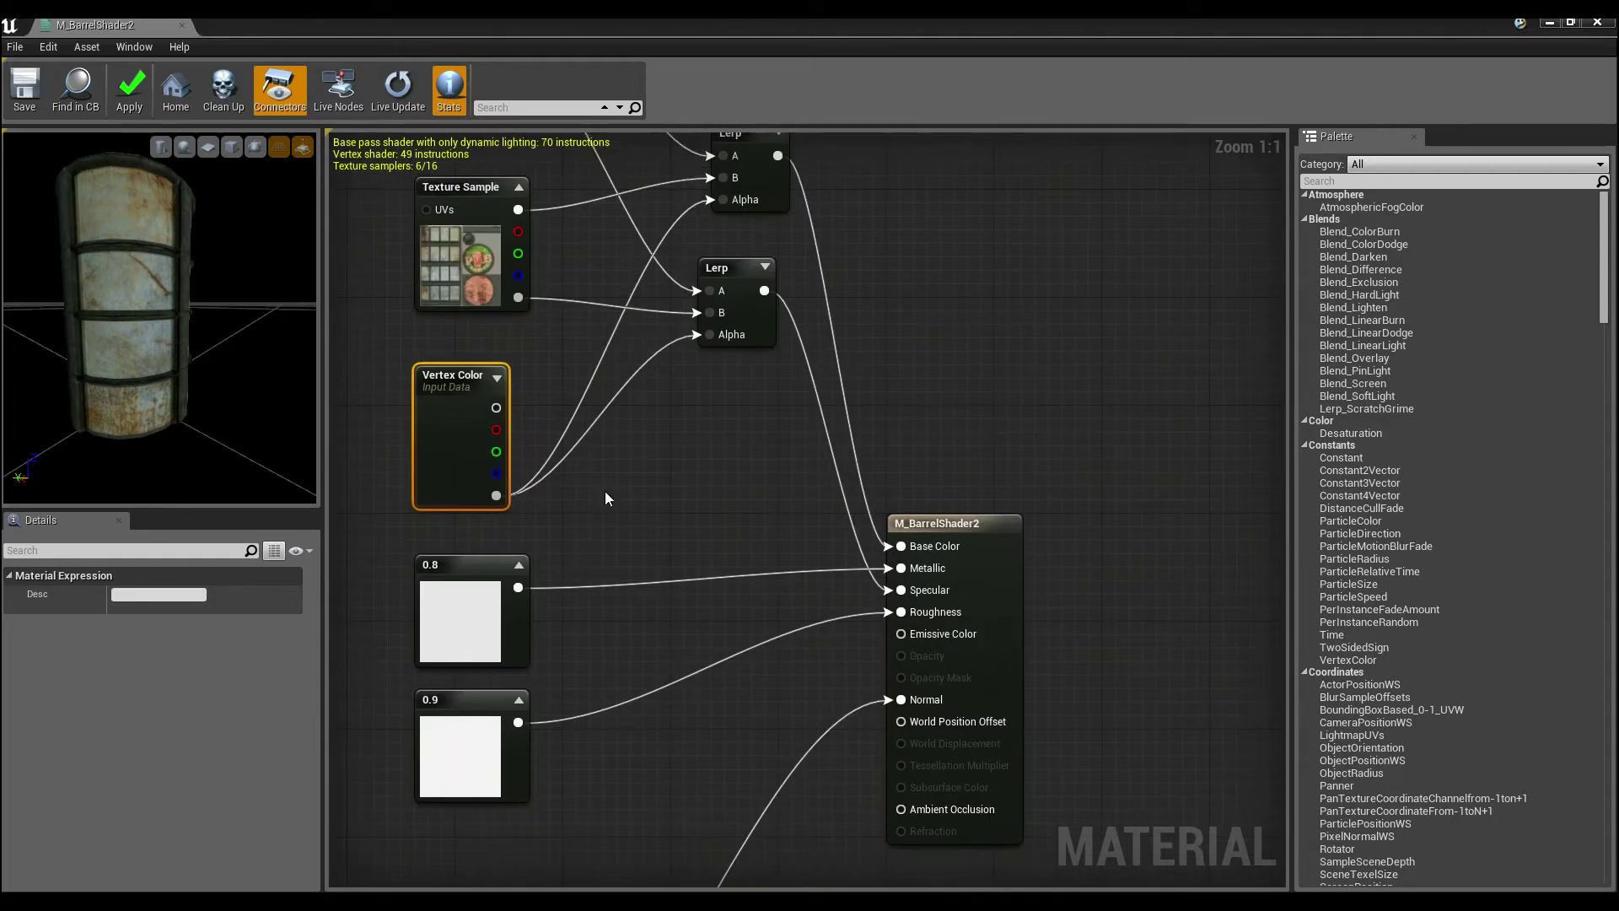
# - Duplicate the specular Lerp node and place the copy beside the 0.9 constant
pyautogui.click(736, 343)
pyautogui.hotkey('ctrl', 'w')
pyautogui.moveTo(714, 548); pyautogui.dragTo(776, 289, button='right')
pyautogui.moveTo(802, 249); pyautogui.dragTo(765, 485)
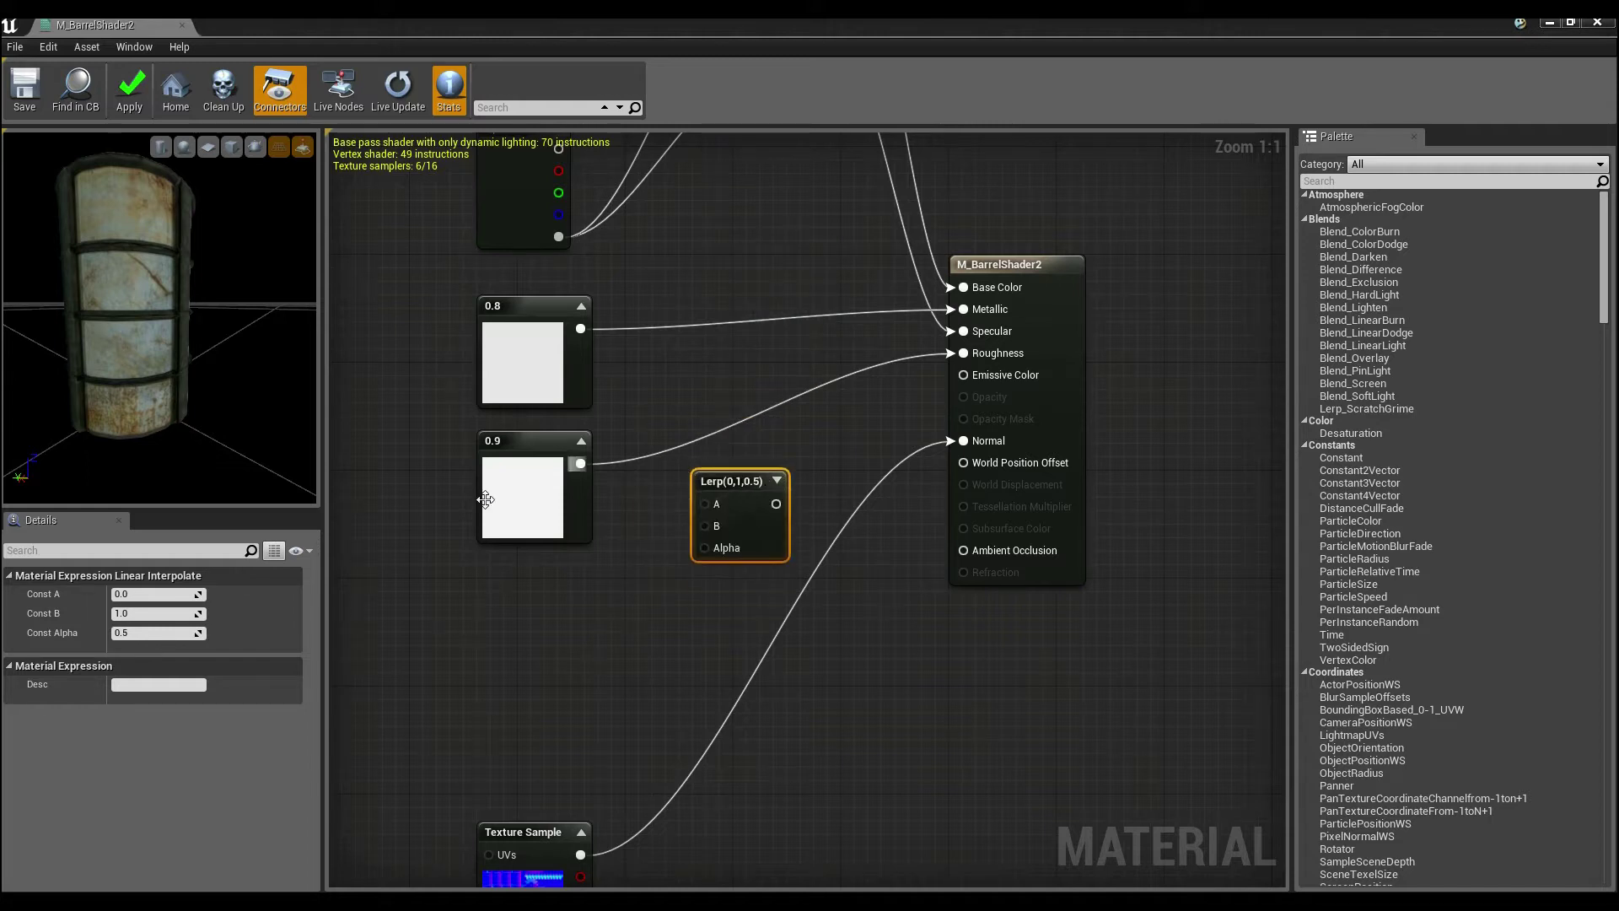
# - Duplicate the 0.9 roughness constant and set the upper constant's value to 0.4
pyautogui.moveTo(486, 499); pyautogui.dragTo(548, 481)
pyautogui.hotkey('ctrl', 'w')
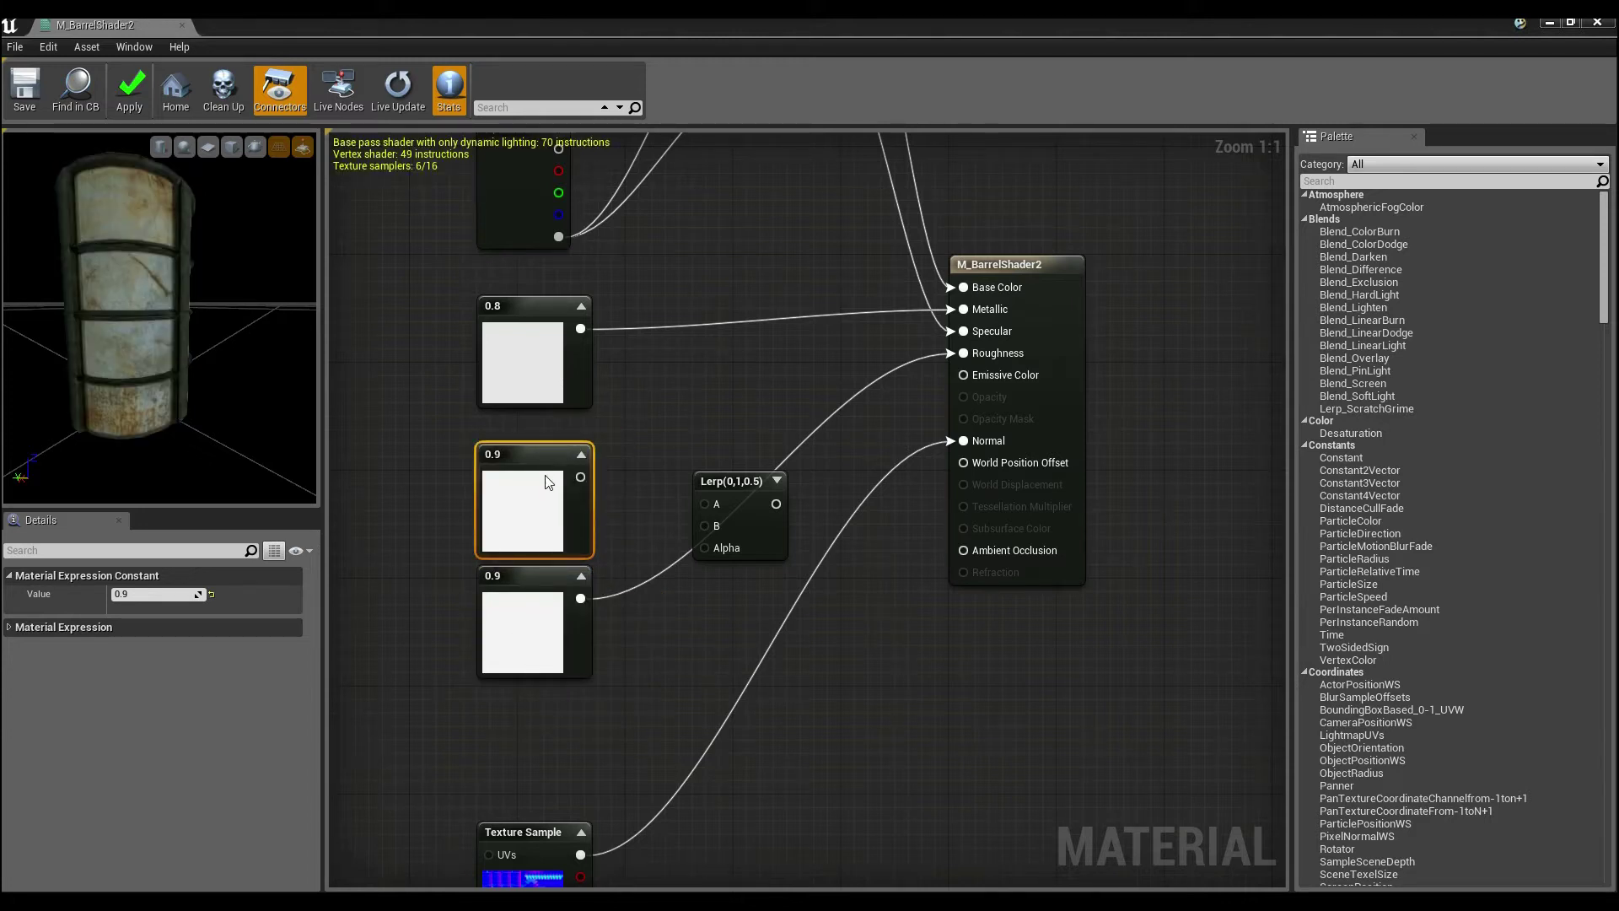
pyautogui.click(135, 593)
pyautogui.write('0.')
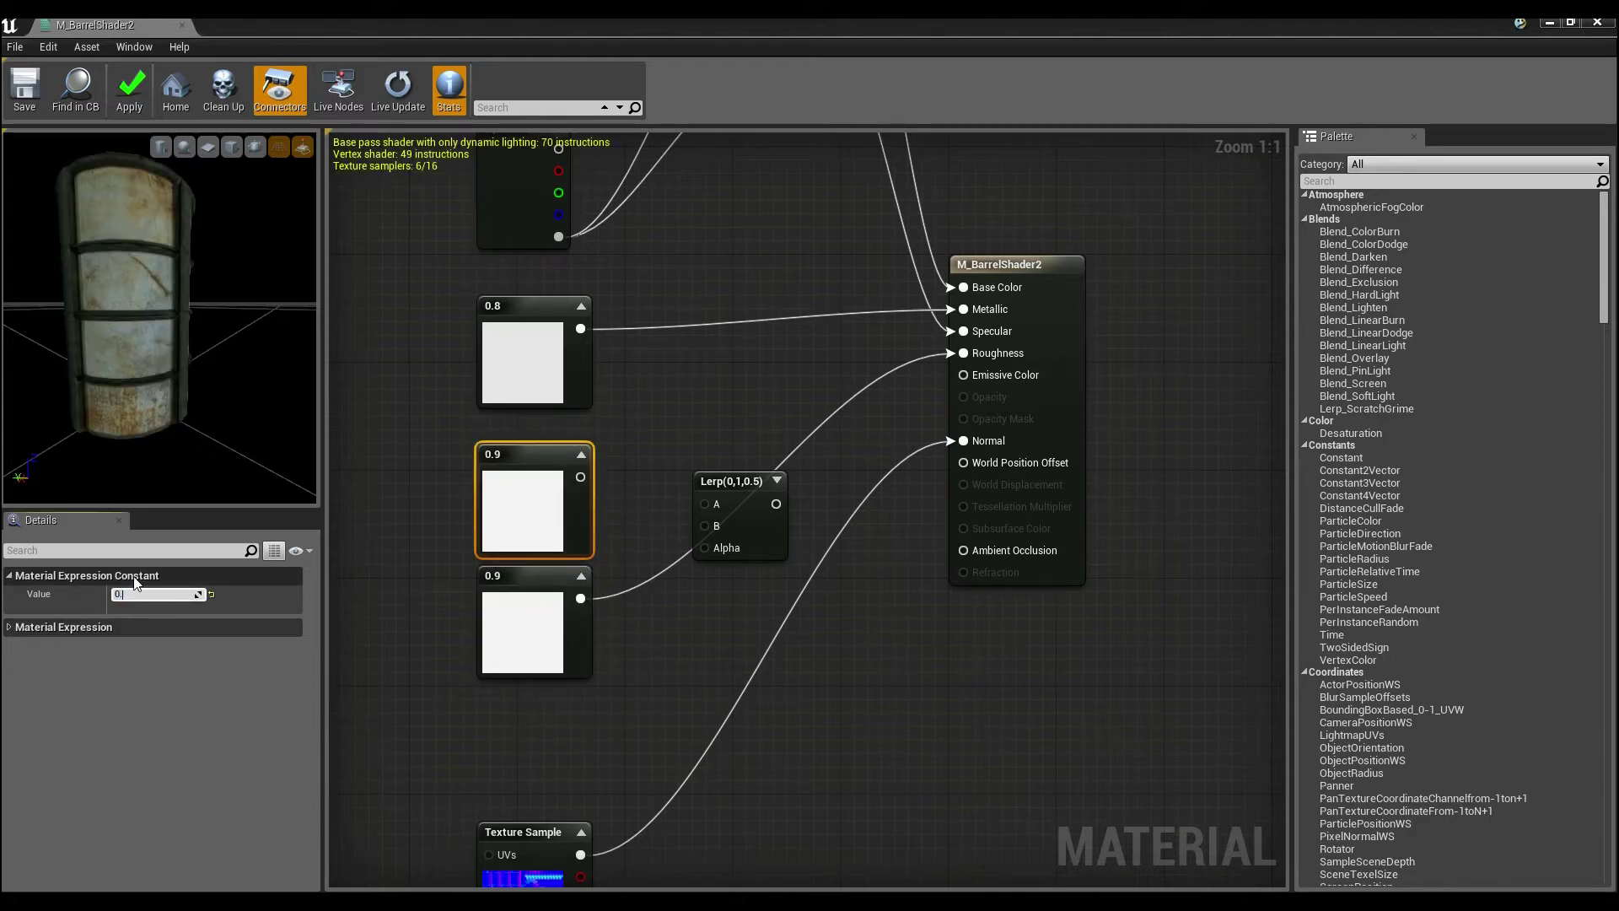
pyautogui.write('4')
pyautogui.press('Return')
pyautogui.click(681, 475)
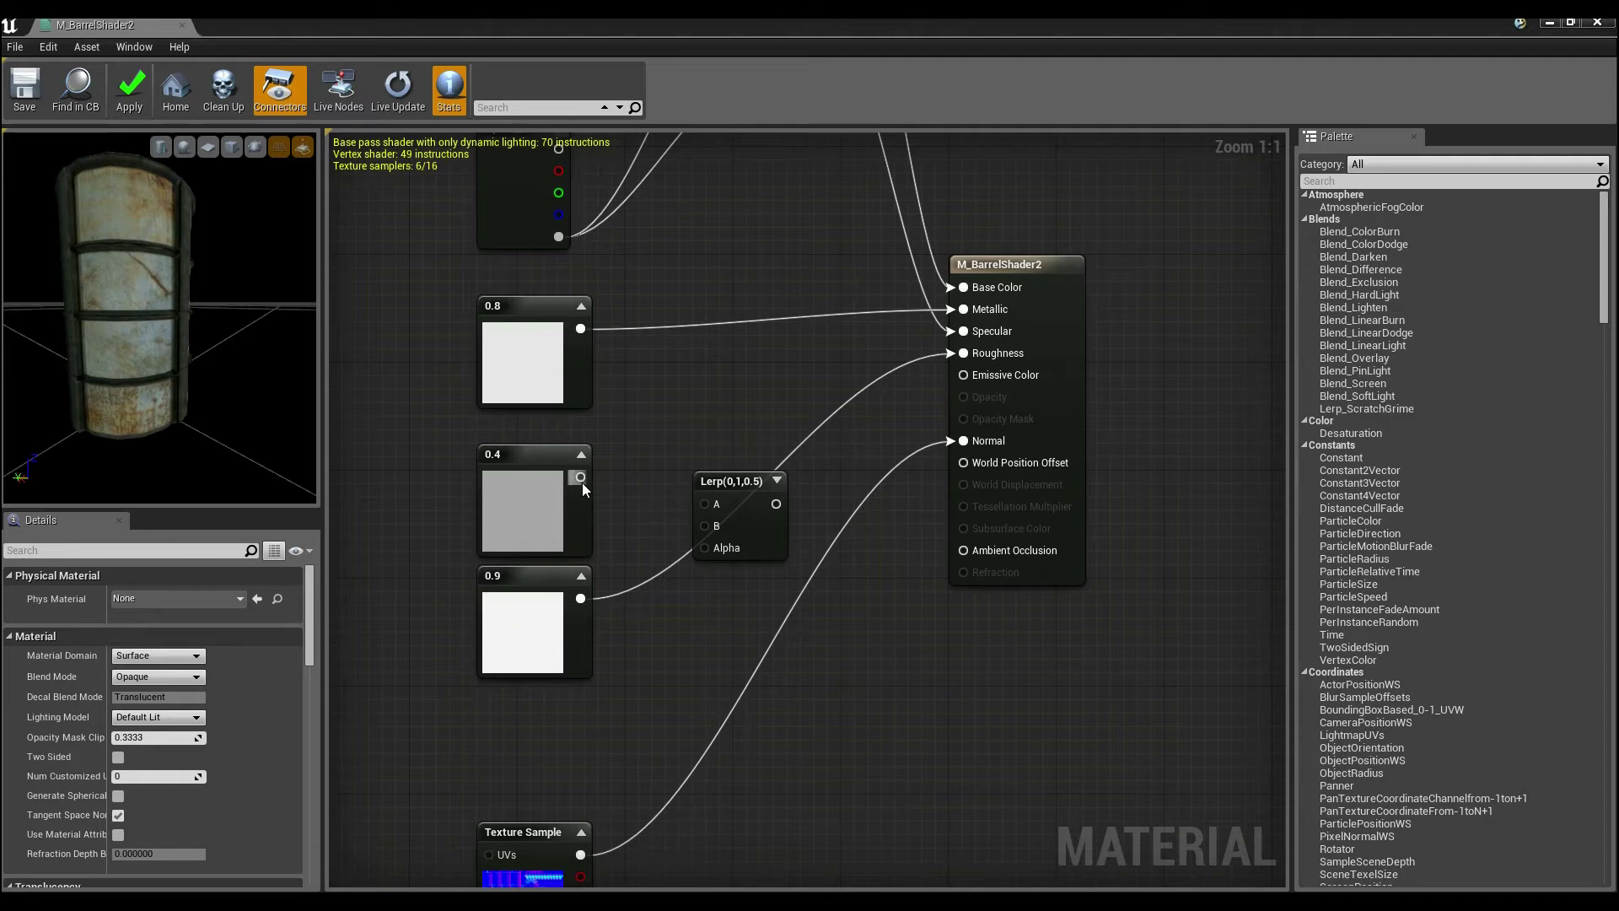
# - Wire the third Lerp with 0.4 in A, 0.9 in B and Vertex Color's alpha in Alpha, and connect its output to Roughness
pyautogui.moveTo(580, 477); pyautogui.dragTo(580, 598)
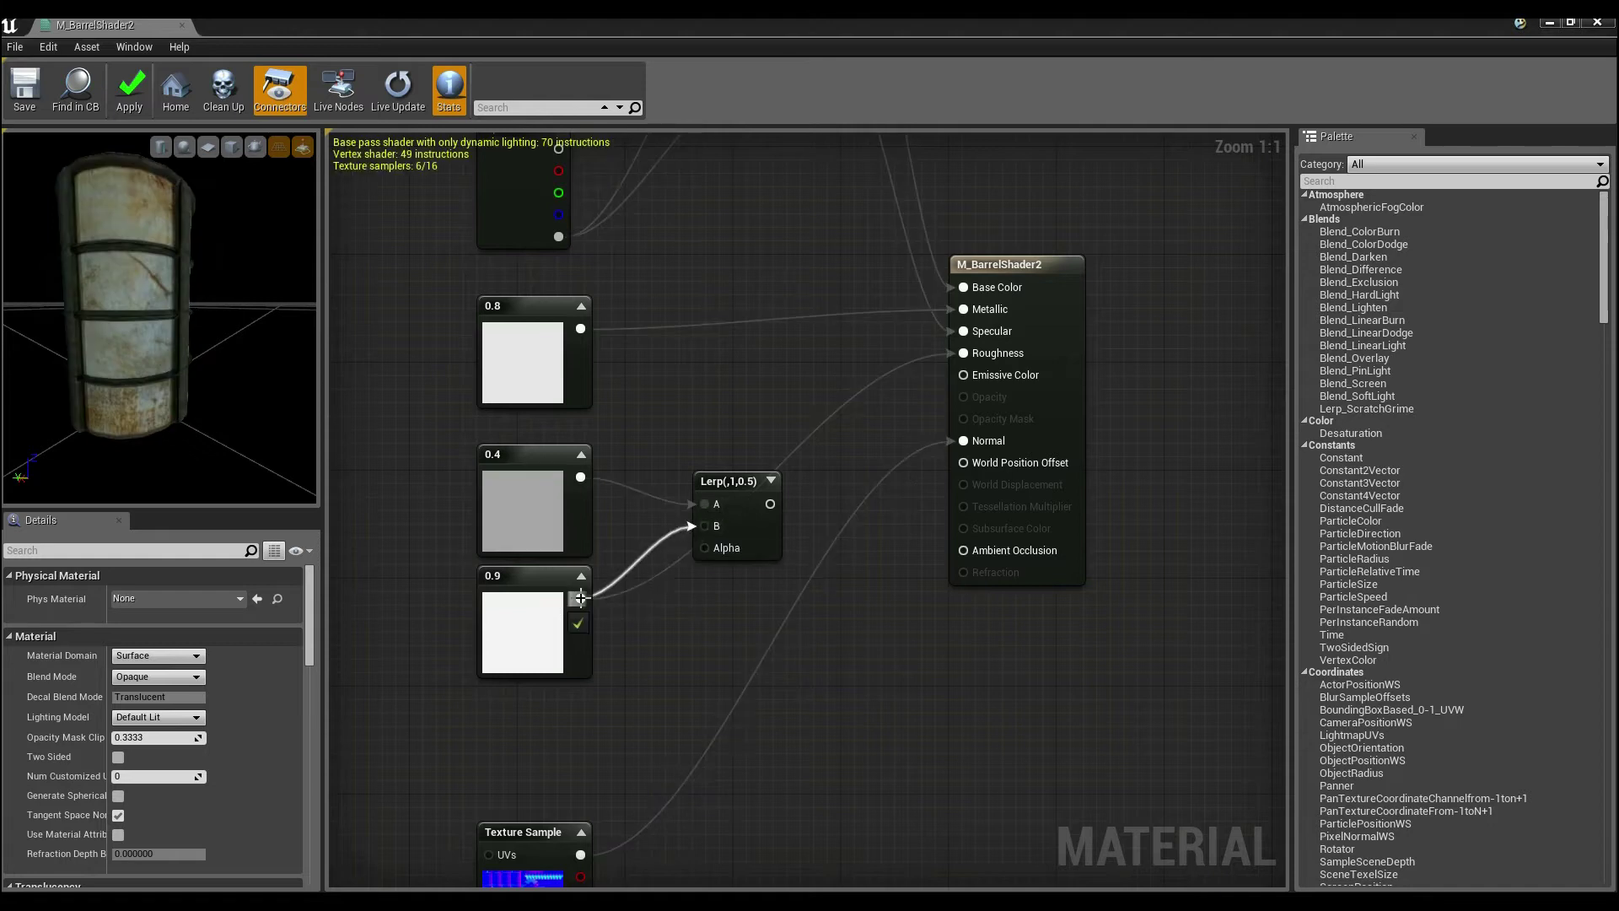
pyautogui.moveTo(764, 504); pyautogui.dragTo(954, 354)
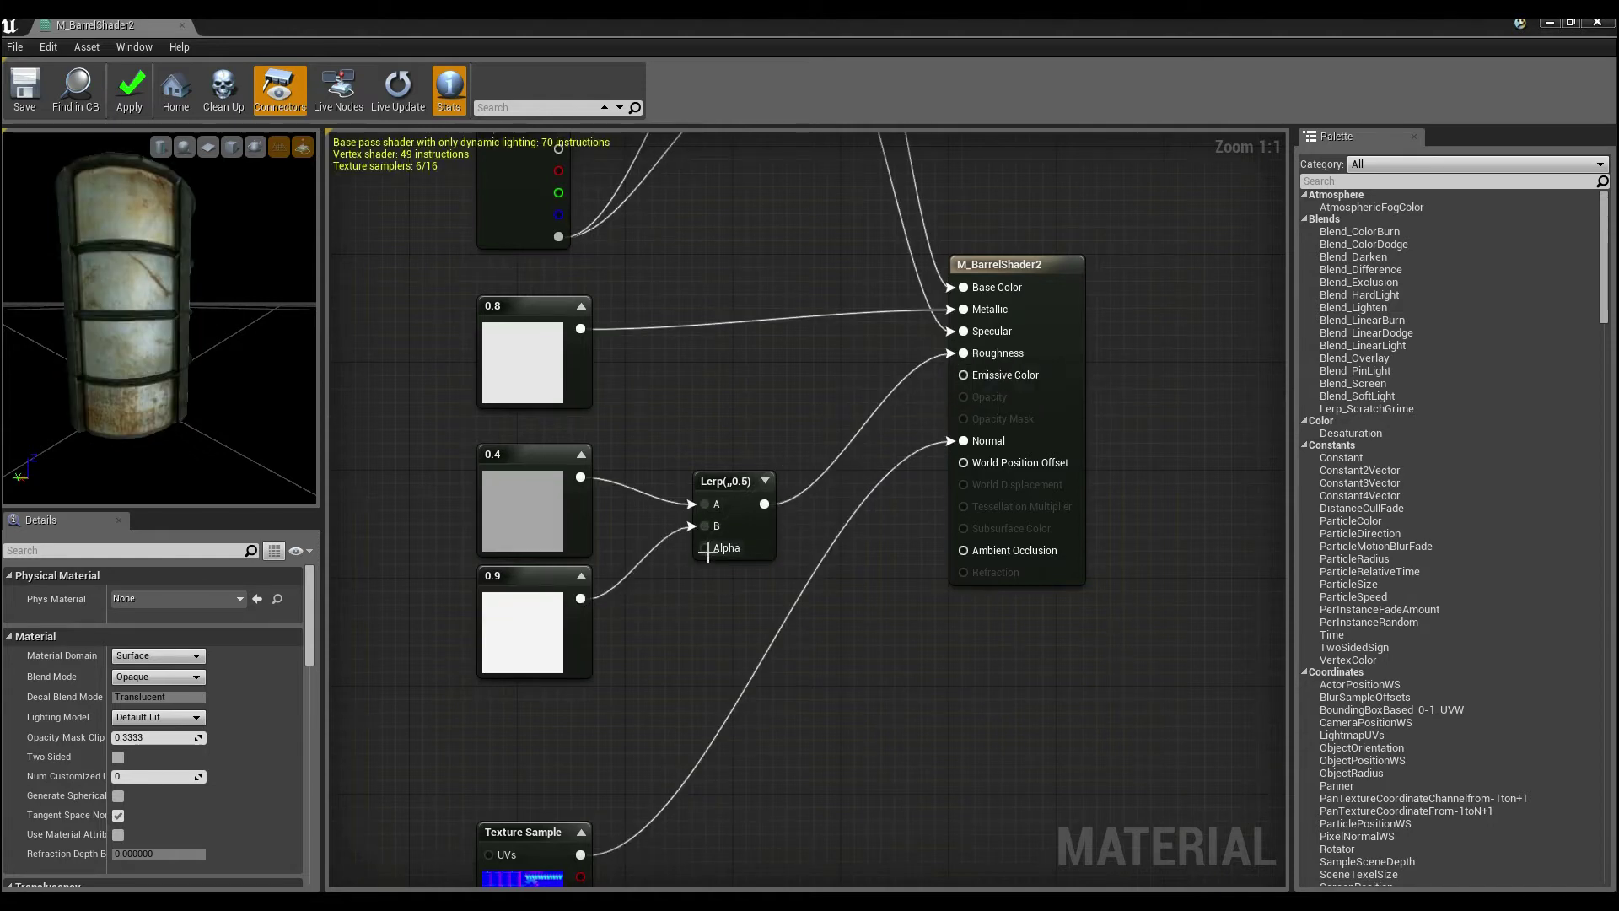
pyautogui.moveTo(702, 548); pyautogui.dragTo(559, 236)
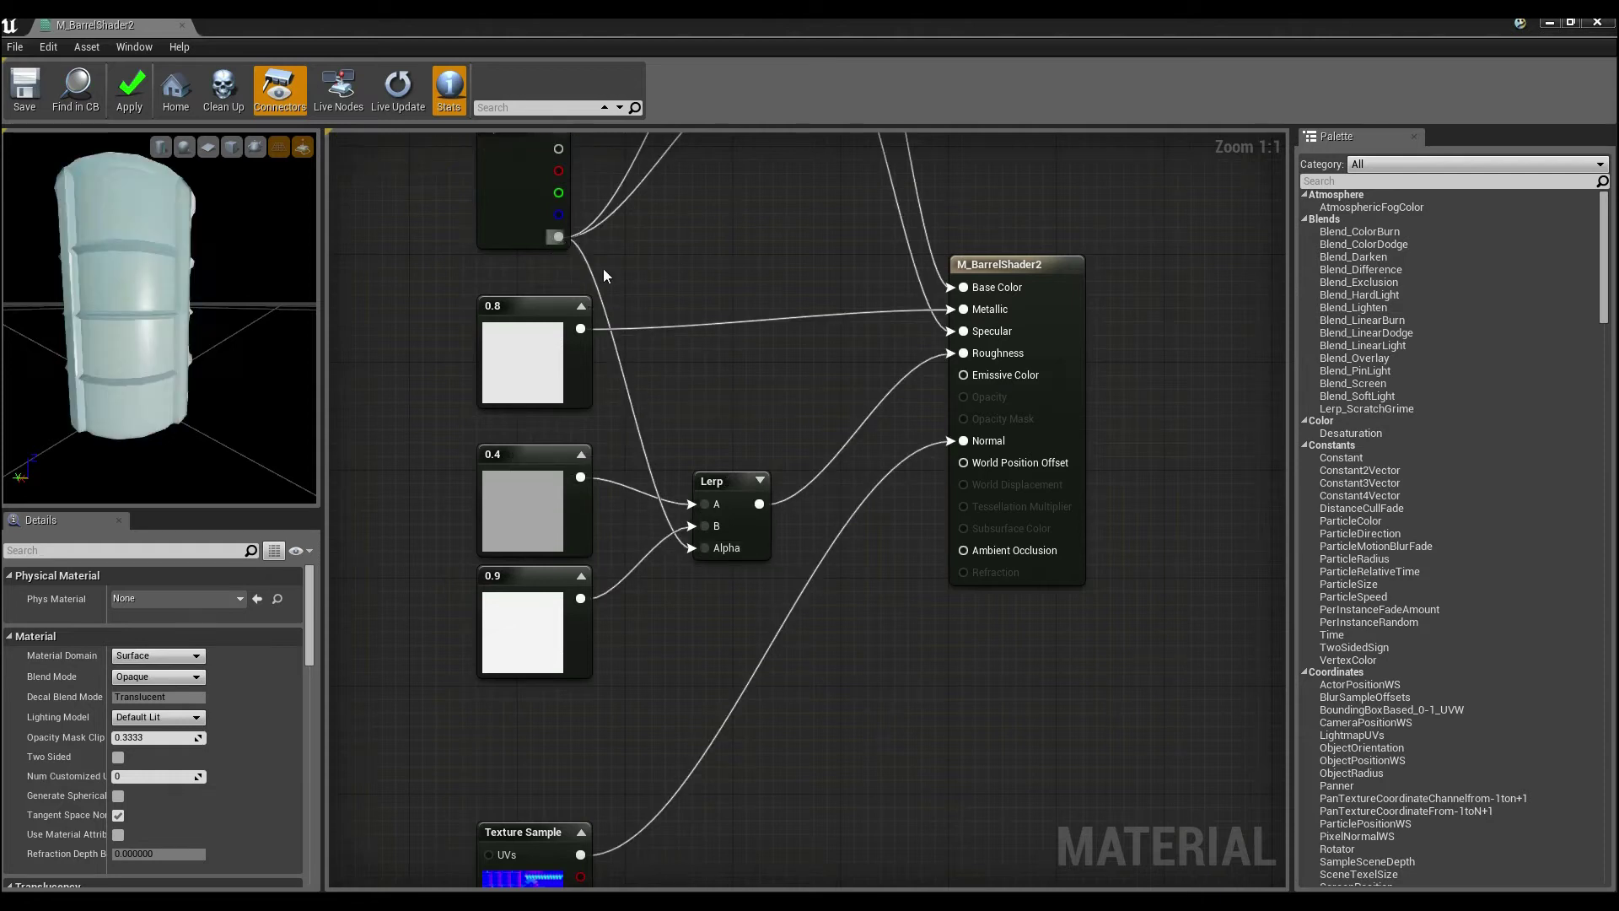
# - Save M_BarrelShader2, and close the material editor and the Content Browser to return to the level
pyautogui.moveTo(688, 332); pyautogui.dragTo(788, 393, button='right')
pyautogui.scroll(-6, 675, 483)
pyautogui.scroll(2, 675, 483)
pyautogui.scroll(4, 661, 420)
pyautogui.click(25, 93)
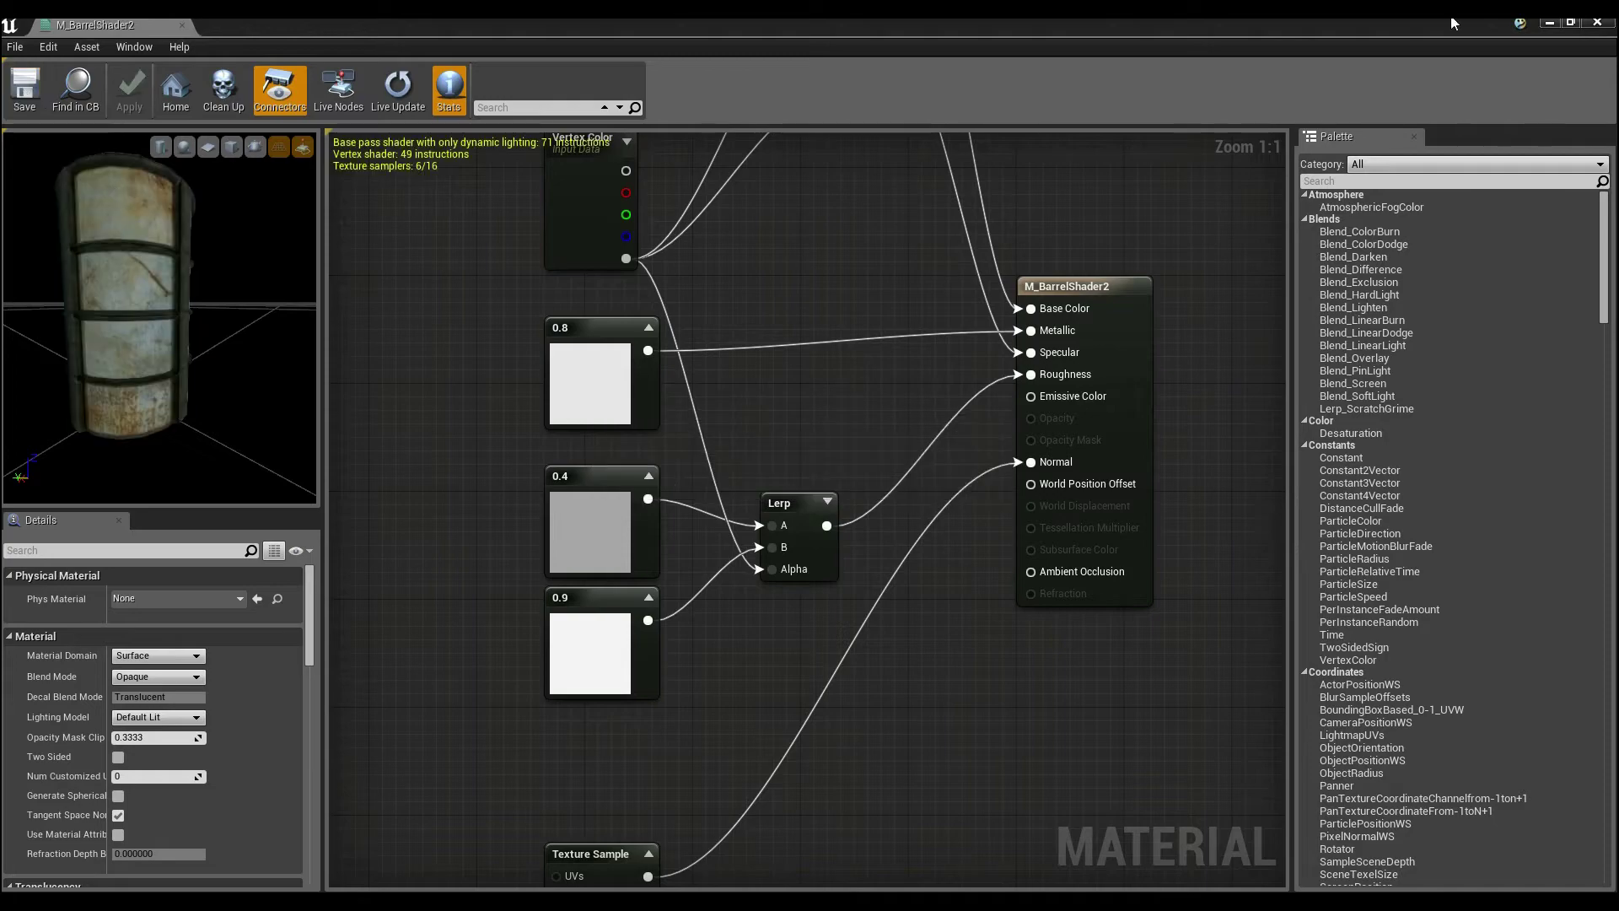
pyautogui.click(1596, 23)
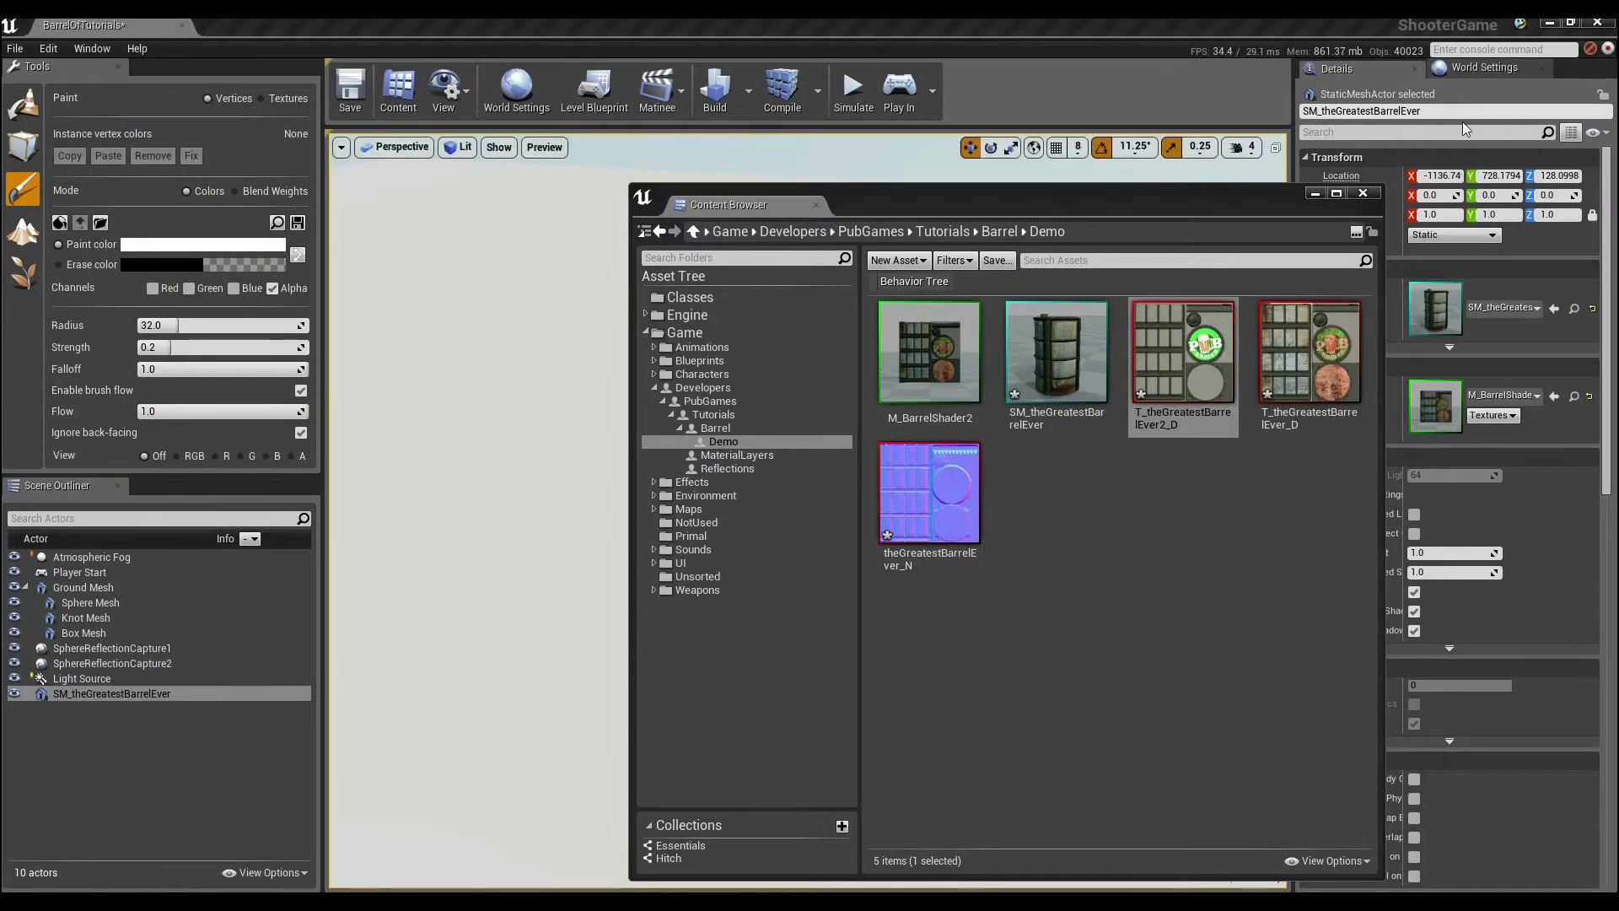
pyautogui.moveTo(1172, 209); pyautogui.dragTo(1084, 197)
pyautogui.click(1170, 190)
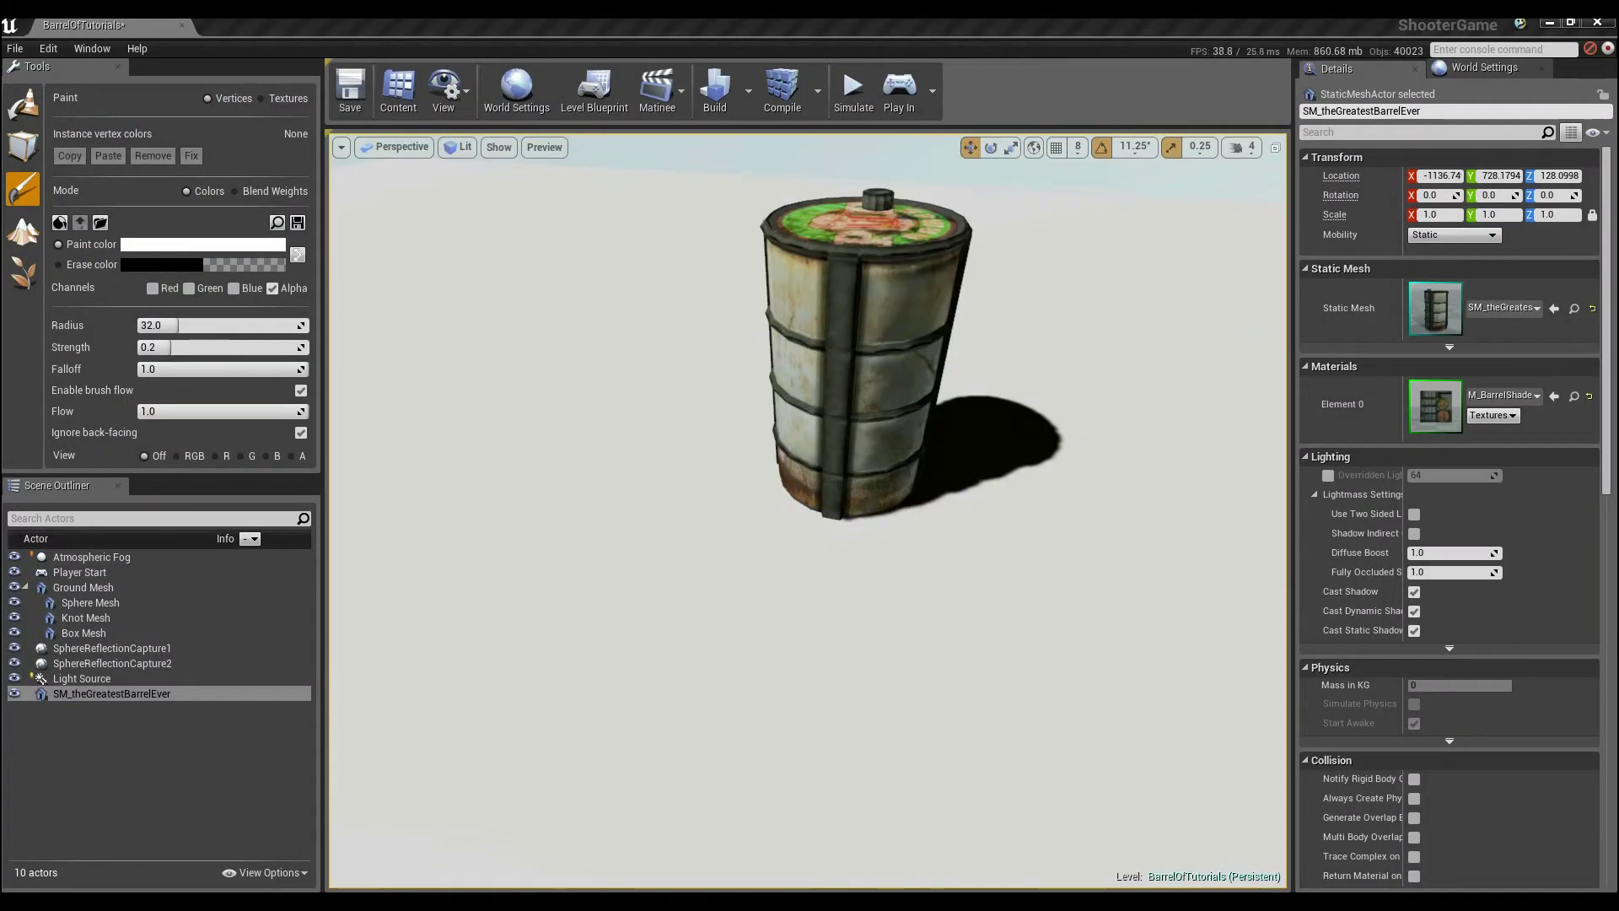
# - Paint the alpha vertex color in white over the barrel's sides and lid, working around the mesh
pyautogui.moveTo(1163, 195); pyautogui.dragTo(856, 476, button='right')
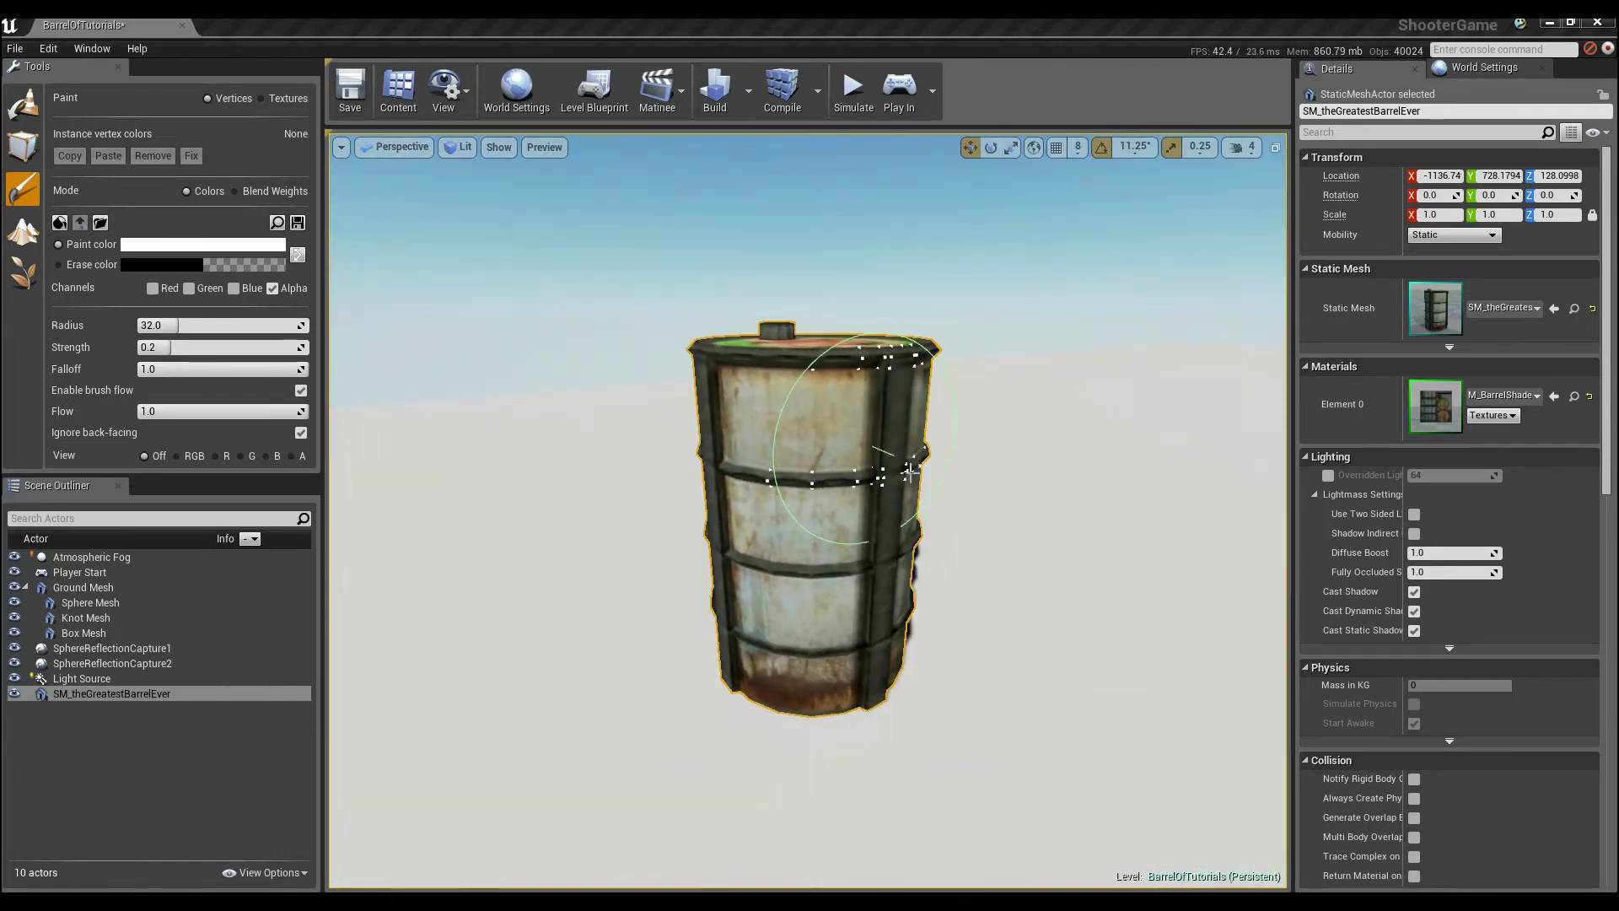
pyautogui.moveTo(932, 683); pyautogui.dragTo(892, 650, button='right')
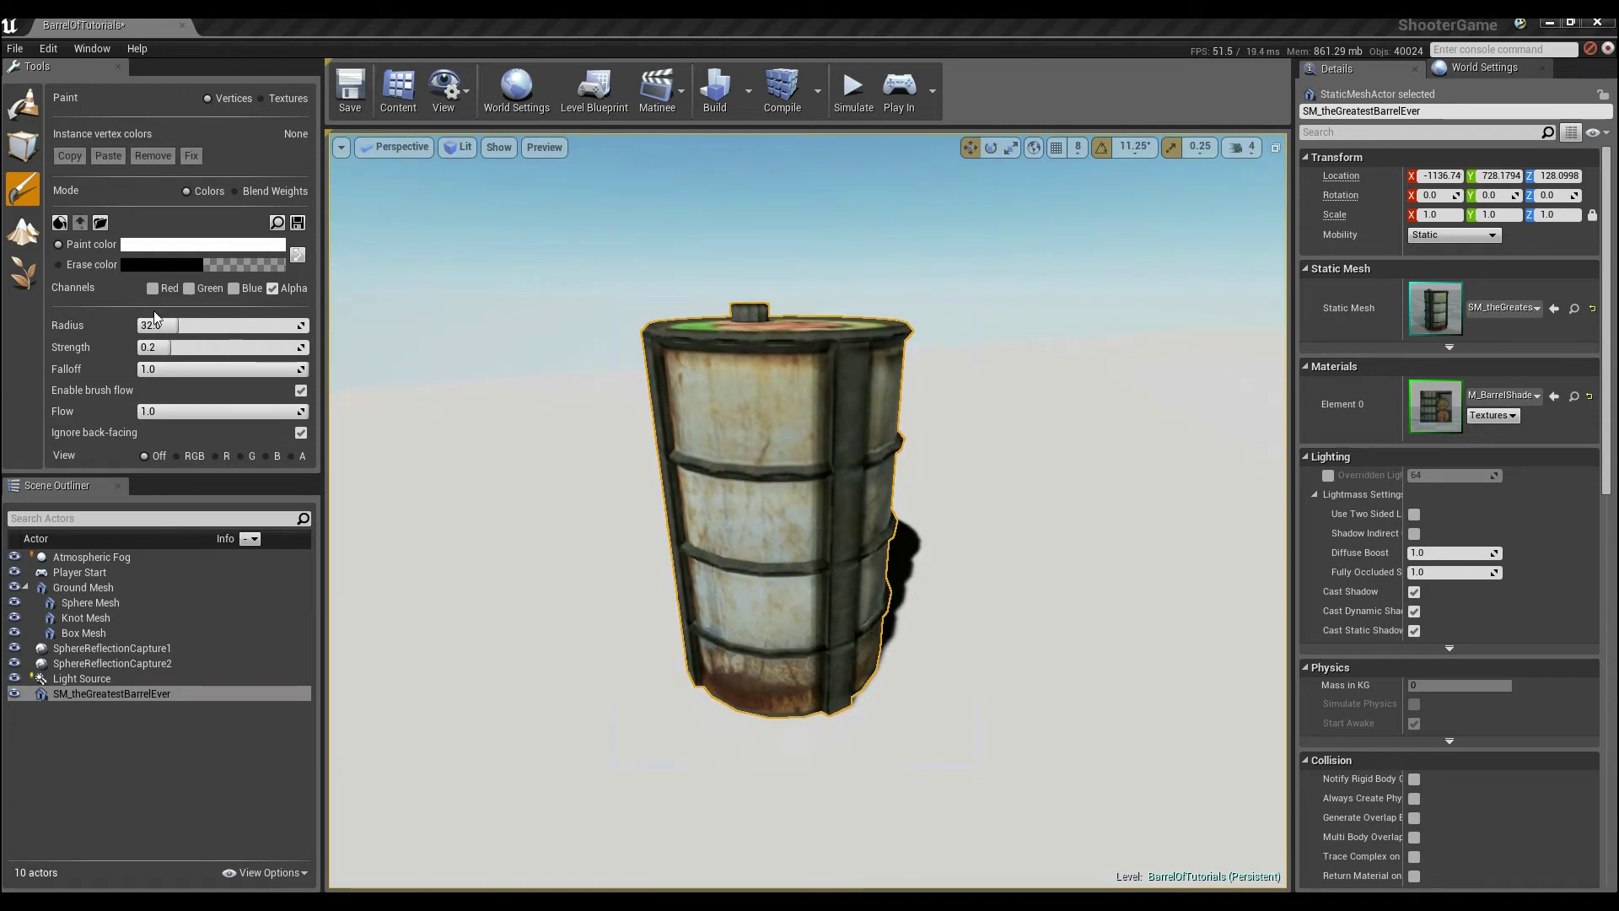
pyautogui.click(79, 242)
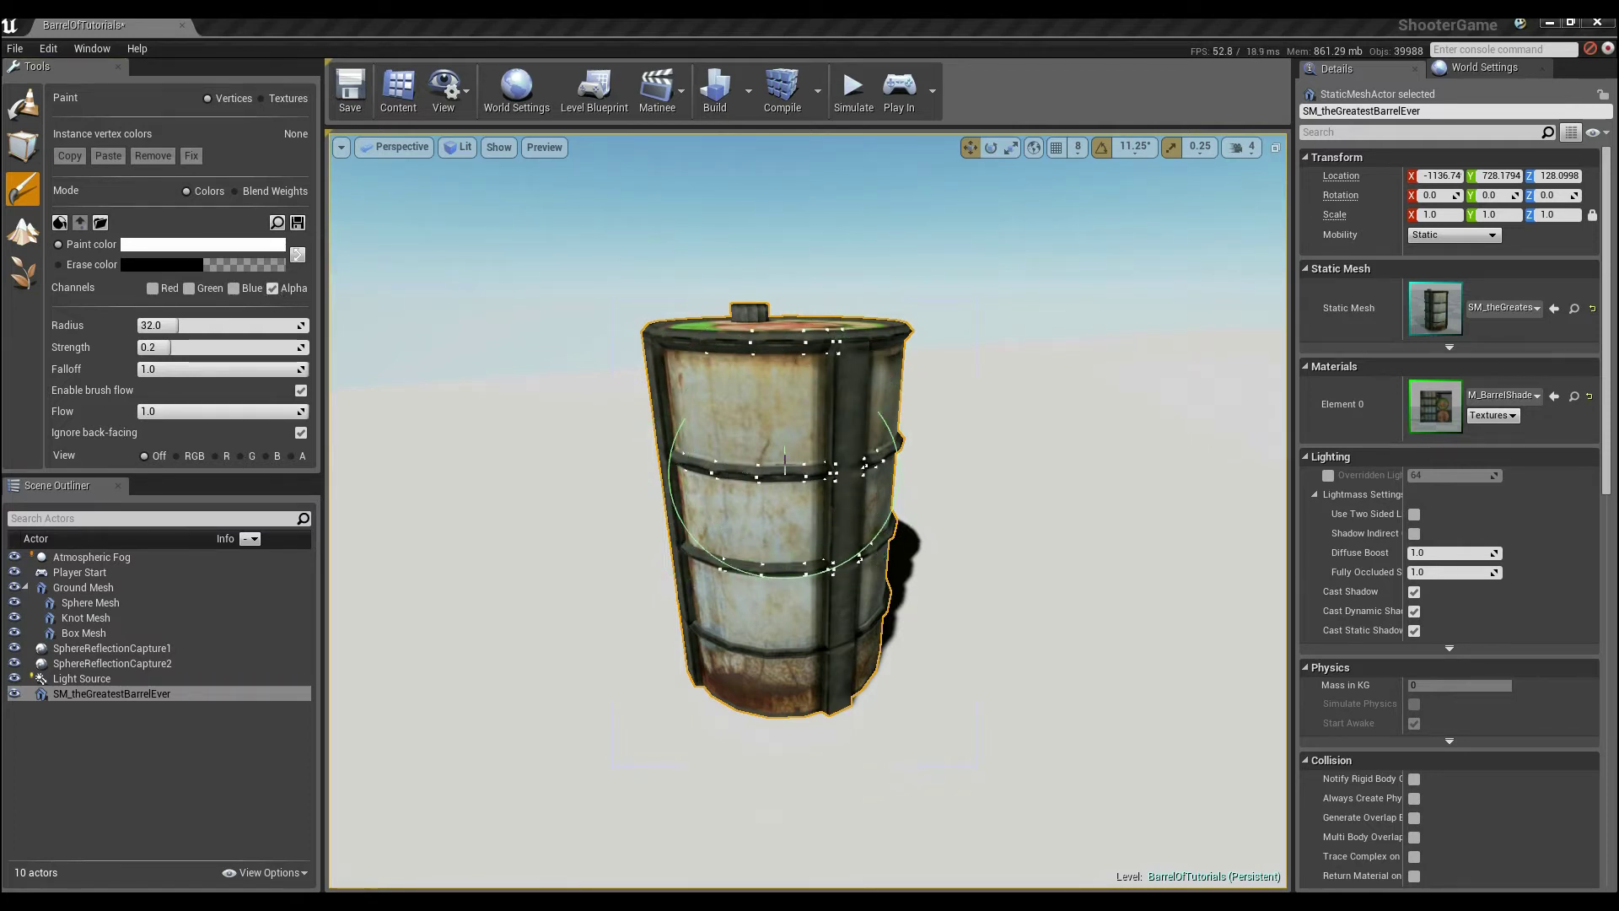
pyautogui.moveTo(789, 645); pyautogui.dragTo(799, 434)
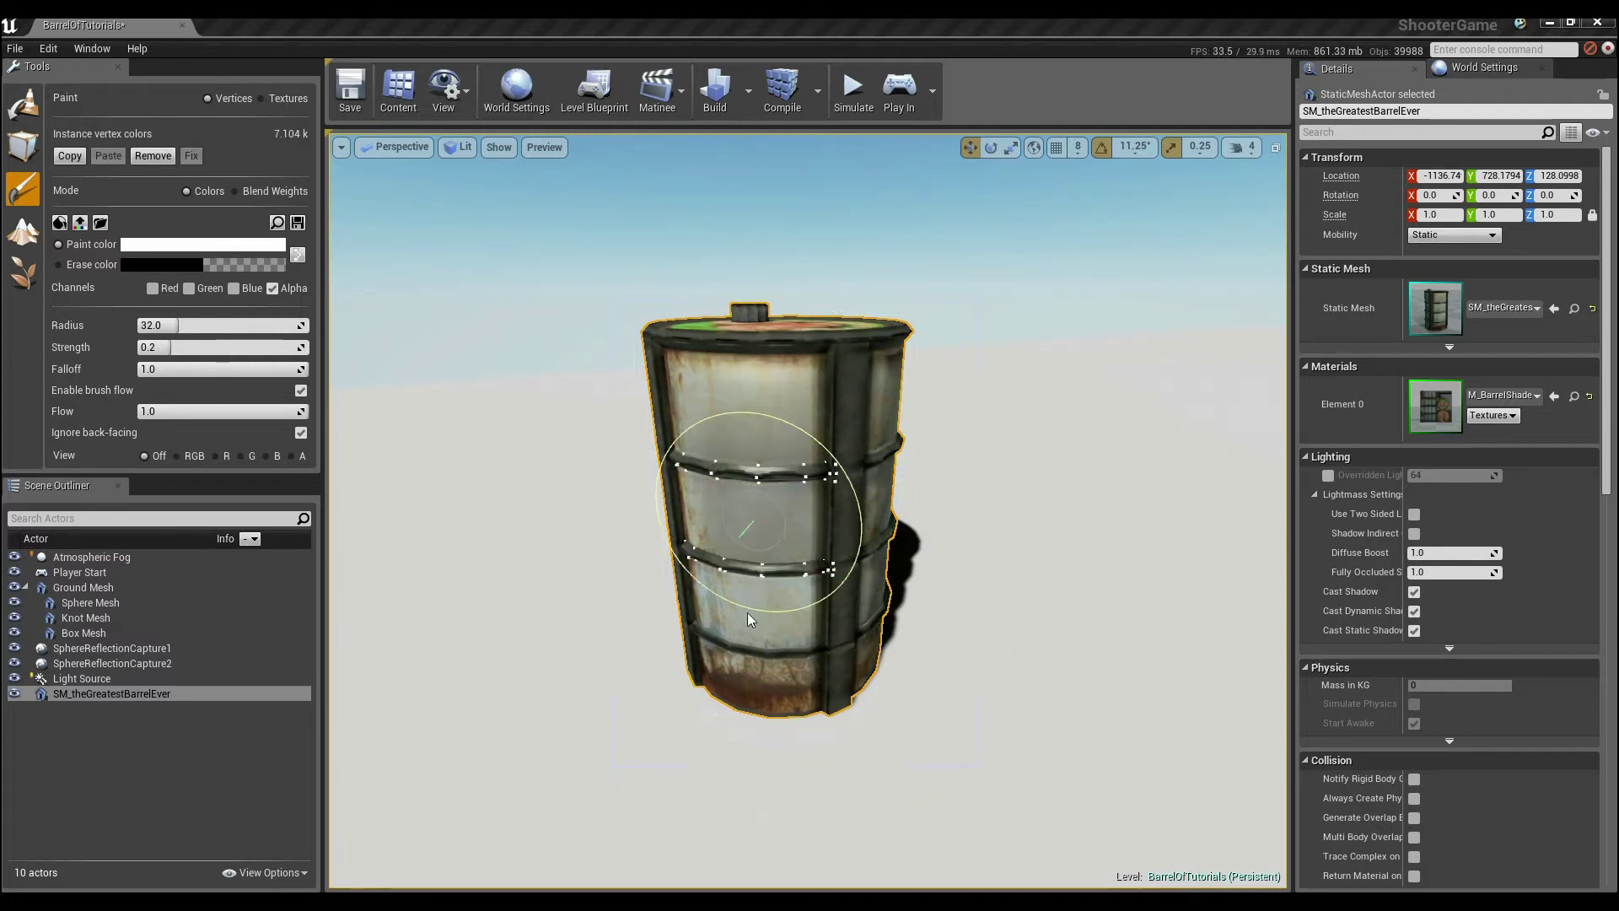
pyautogui.moveTo(747, 620)
pyautogui.mouseDown()
pyautogui.moveTo(853, 643)
pyautogui.moveTo(705, 441)
pyautogui.moveTo(1003, 485)
pyautogui.mouseUp()
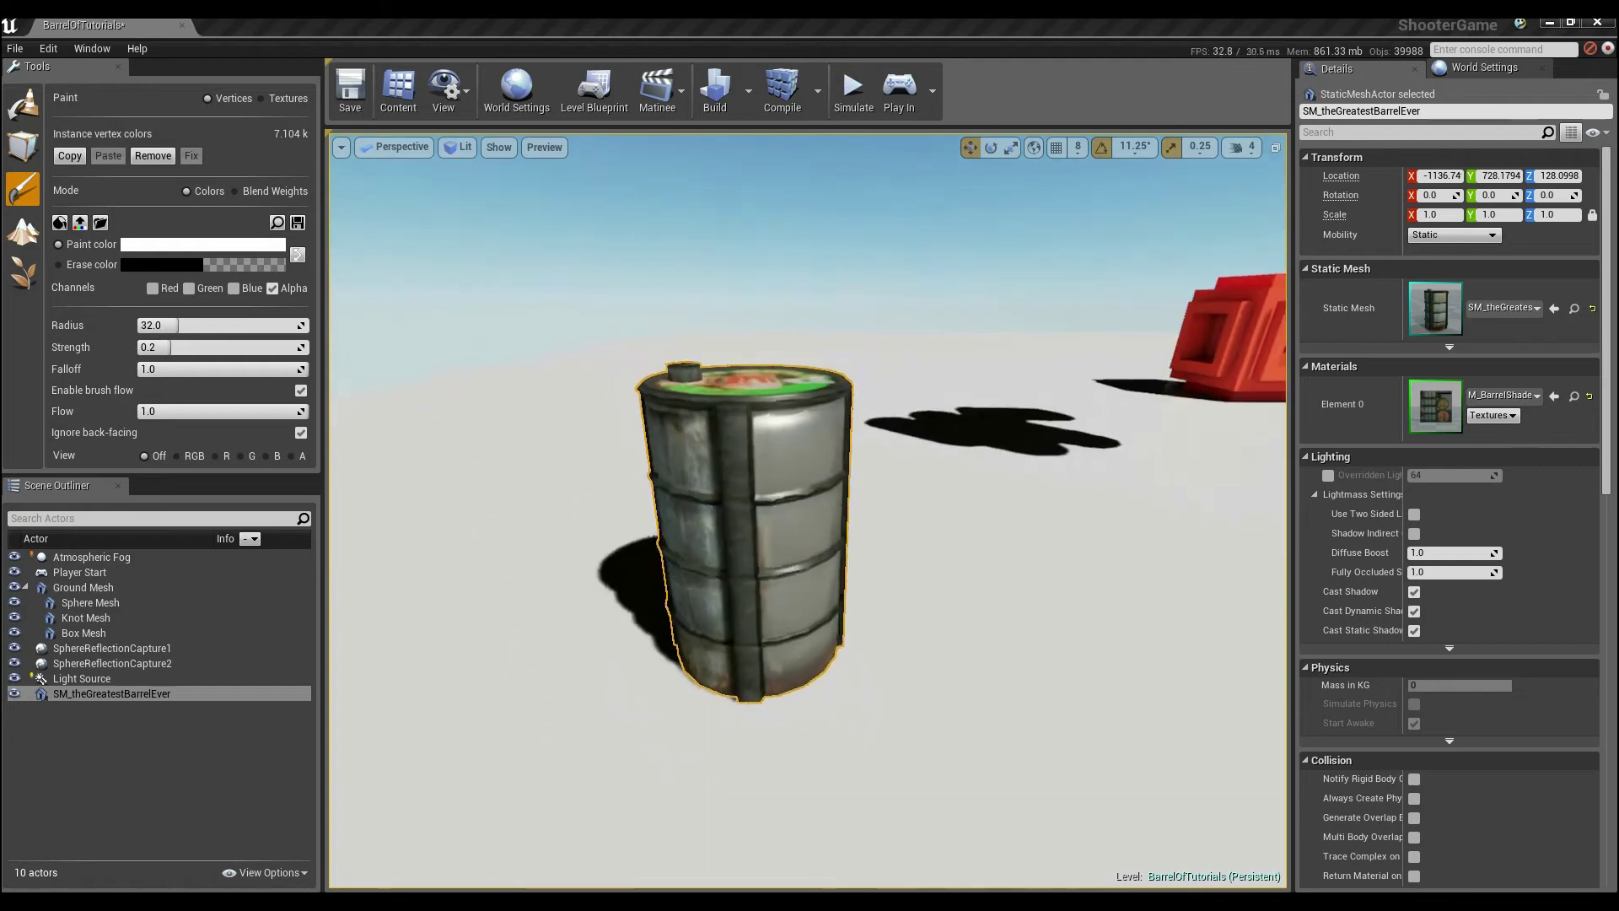
pyautogui.moveTo(707, 455)
pyautogui.mouseDown()
pyautogui.moveTo(749, 506)
pyautogui.moveTo(722, 499)
pyautogui.moveTo(732, 624)
pyautogui.mouseUp()
pyautogui.moveTo(732, 624)
pyautogui.keyDown('alt'); pyautogui.mouseDown()
pyautogui.moveTo(556, 637)
pyautogui.moveTo(737, 513)
pyautogui.moveTo(795, 406)
pyautogui.moveTo(652, 628)
pyautogui.moveTo(741, 523)
pyautogui.moveTo(708, 405)
pyautogui.moveTo(689, 603)
pyautogui.mouseUp(); pyautogui.keyUp('alt')
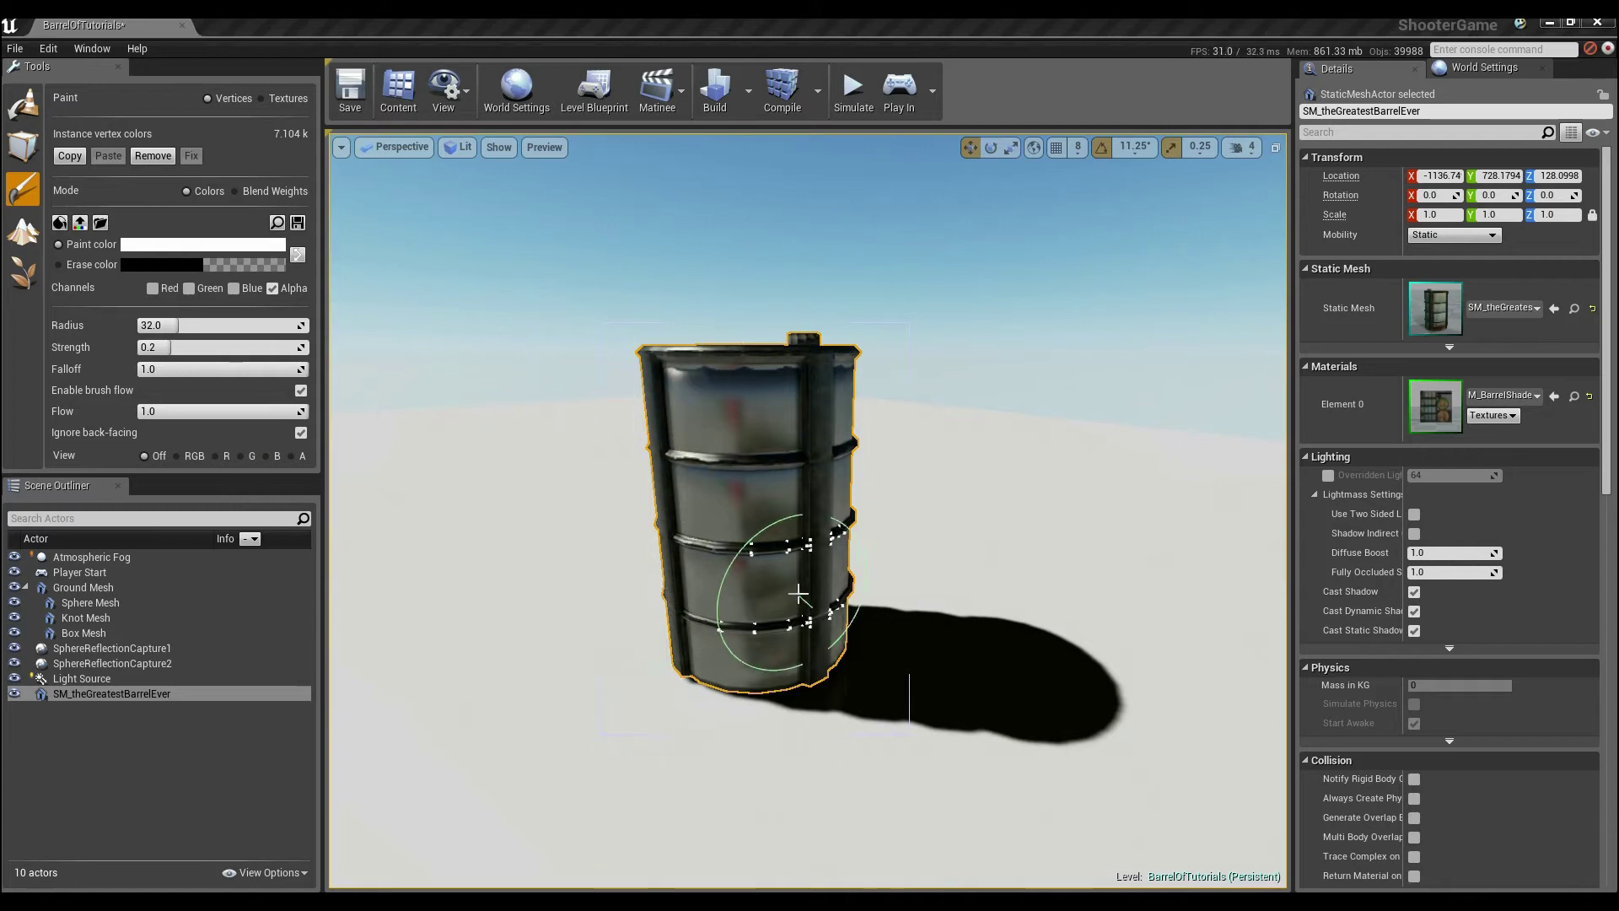
pyautogui.keyDown('alt'); pyautogui.moveTo(797, 594); pyautogui.dragTo(836, 430); pyautogui.keyUp('alt')
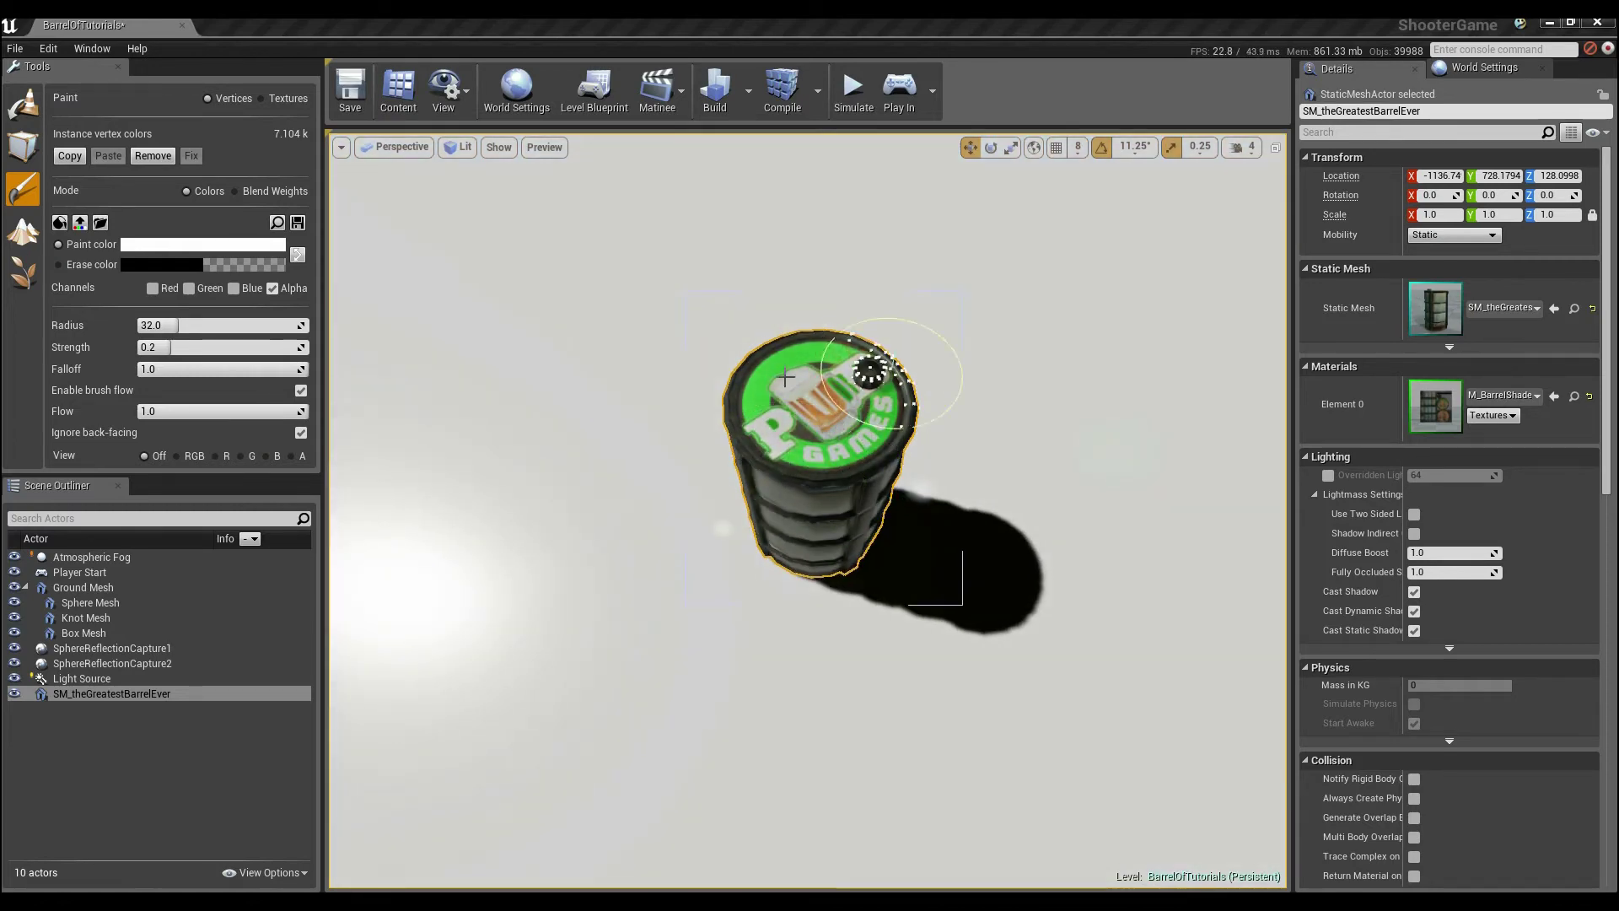
pyautogui.keyDown('alt'); pyautogui.moveTo(901, 605); pyautogui.dragTo(906, 473); pyautogui.keyUp('alt')
pyautogui.press('f')
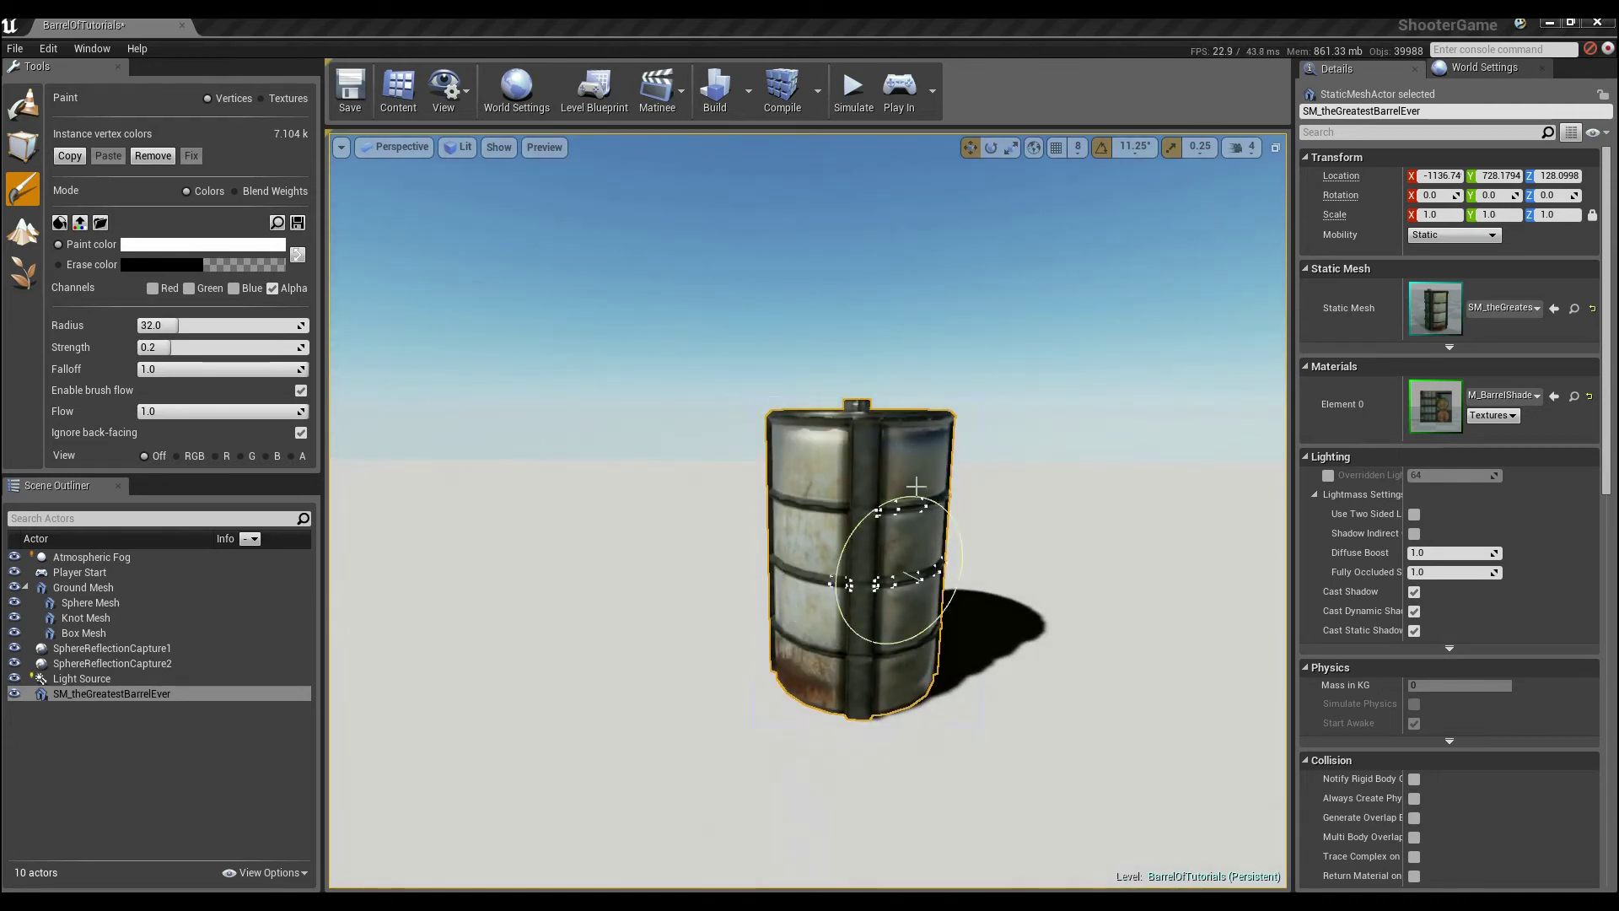
pyautogui.moveTo(830, 459)
pyautogui.keyDown('alt'); pyautogui.mouseDown()
pyautogui.moveTo(822, 404)
pyautogui.moveTo(872, 455)
pyautogui.mouseUp(); pyautogui.keyUp('alt')
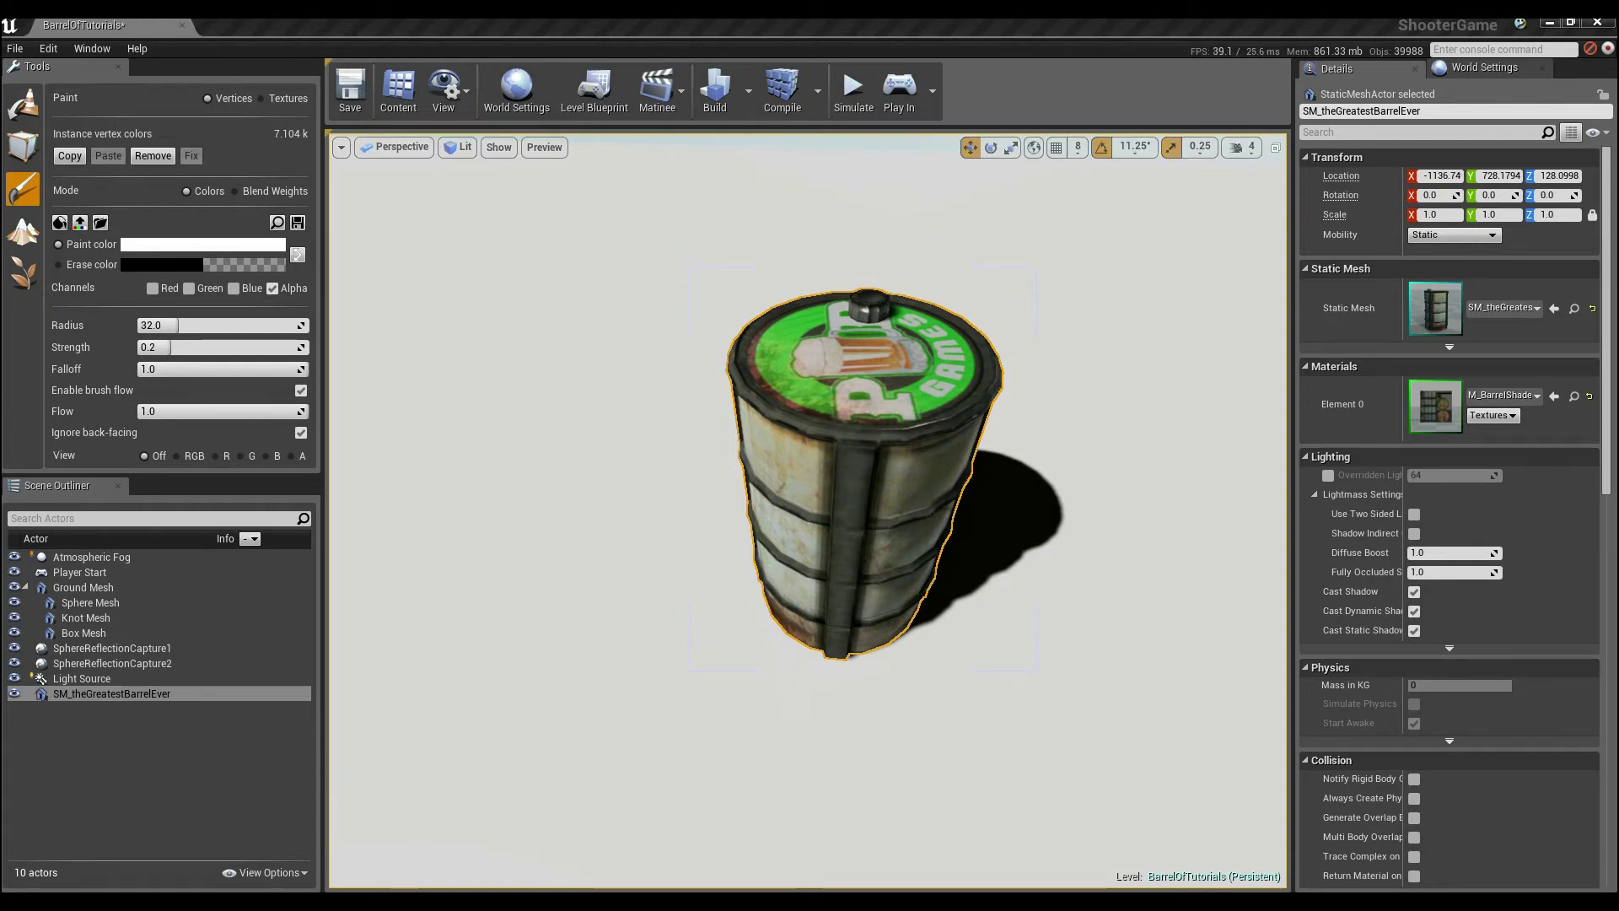
# - Reopen M_BarrelShader2 for editing from the Barrel Demo folder in the Content Browser
pyautogui.moveTo(924, 447)
pyautogui.mouseDown(button='right')
pyautogui.moveTo(923, 506)
pyautogui.moveTo(923, 421)
pyautogui.mouseUp(button='right')
pyautogui.press('s')
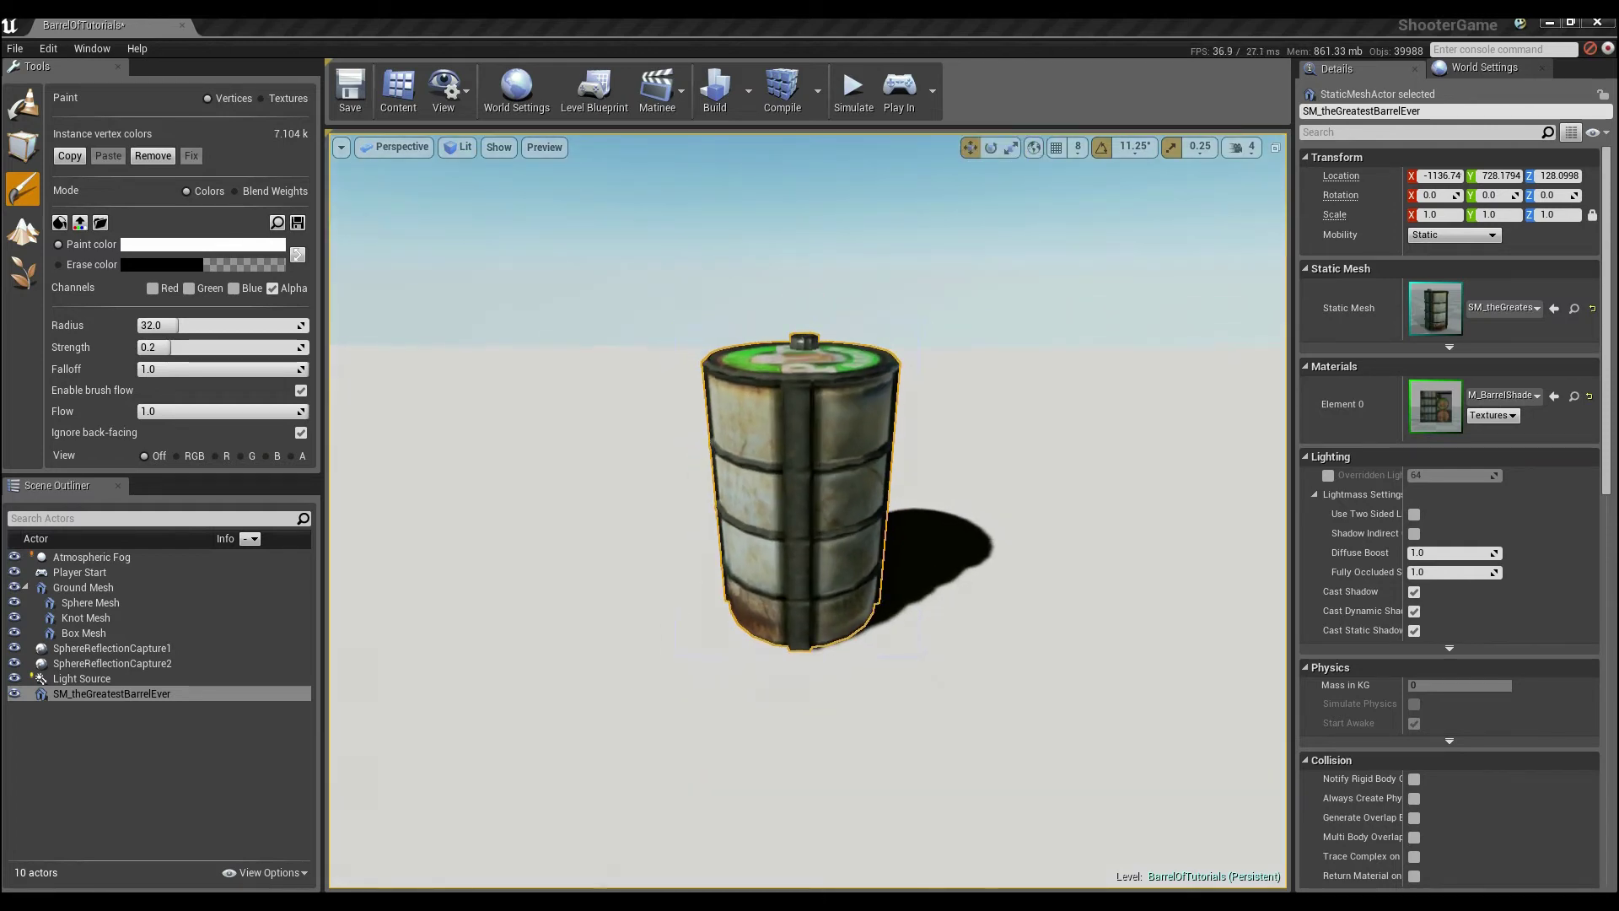
pyautogui.click(398, 88)
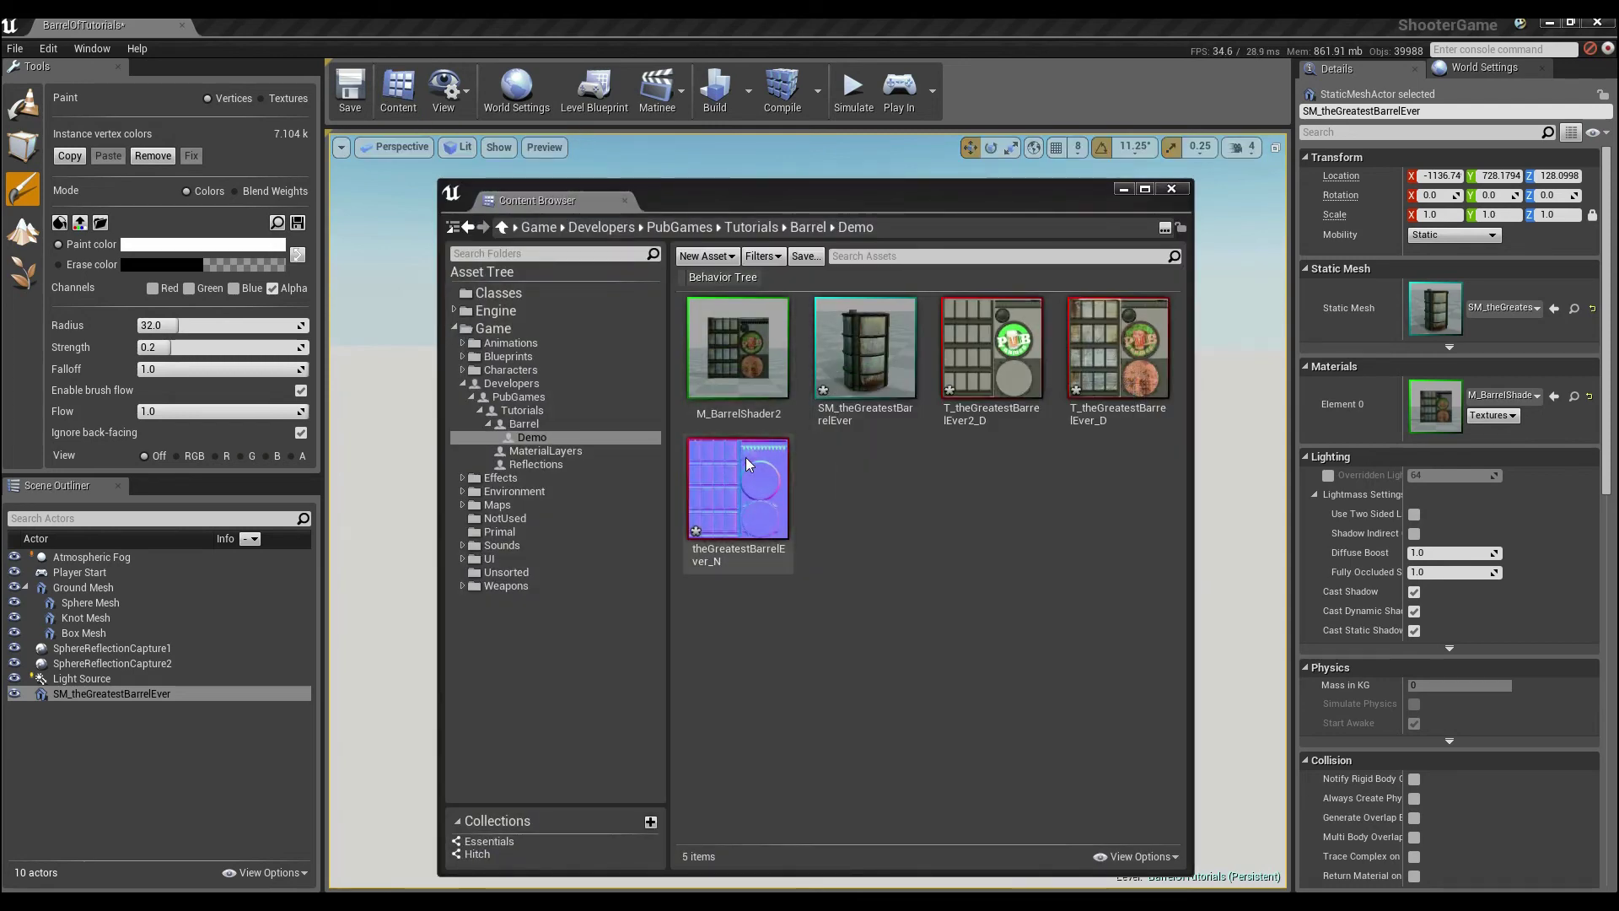
pyautogui.click(757, 363)
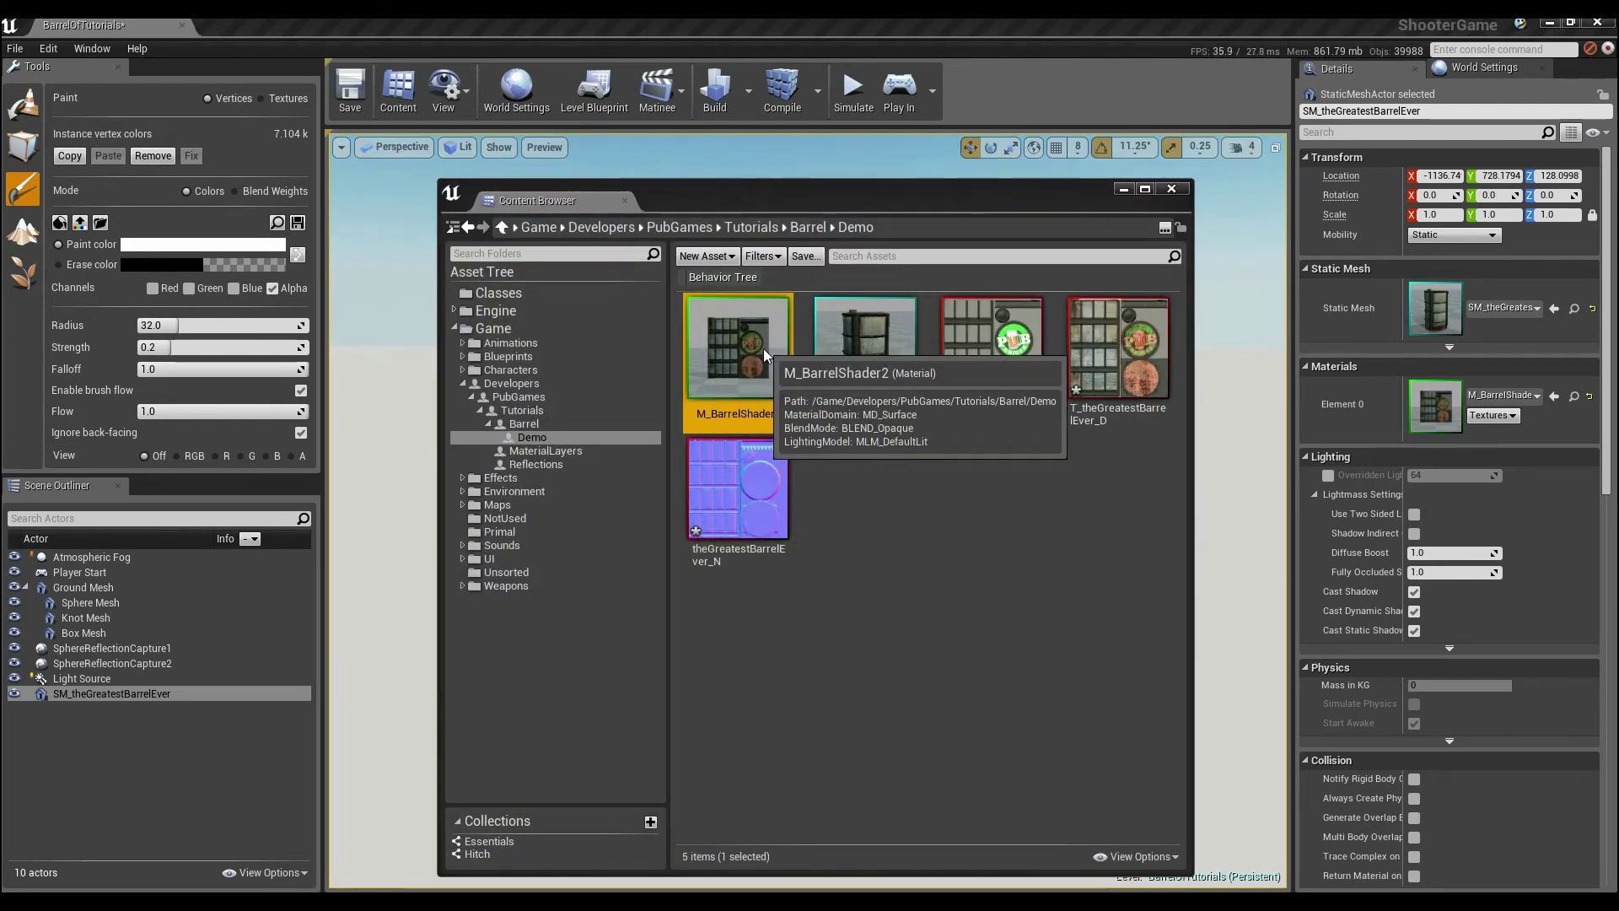
pyautogui.doubleClick(762, 347)
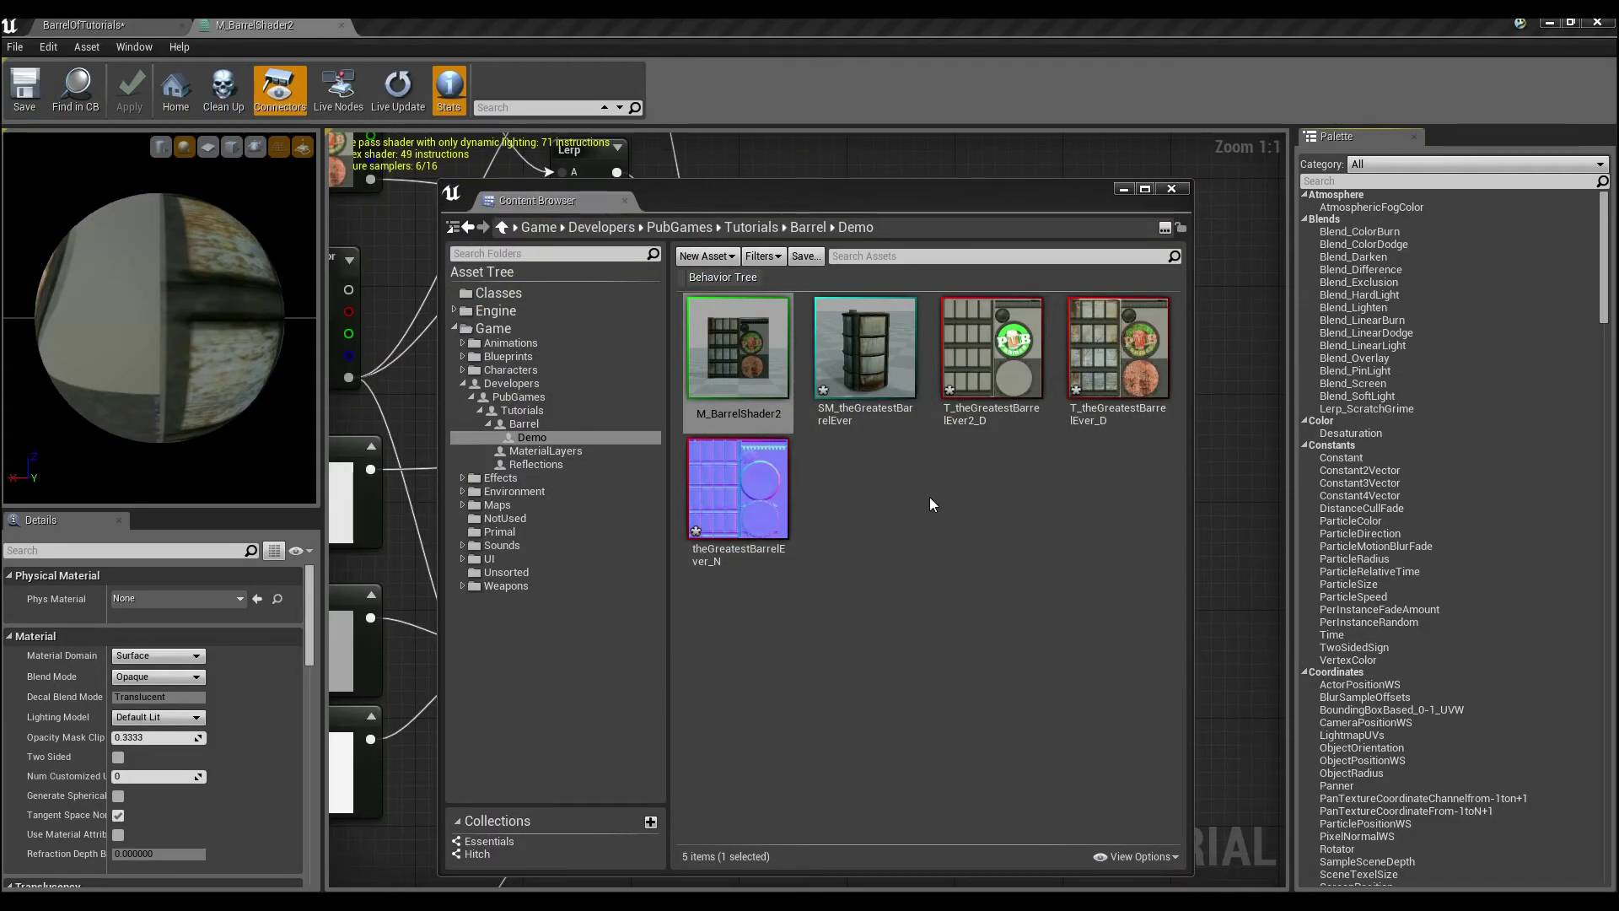
# - Put the Content Browser away, find the Blend_Overlay function in the palette, and add it to the graph between the Lerps and the result node
pyautogui.click(929, 498)
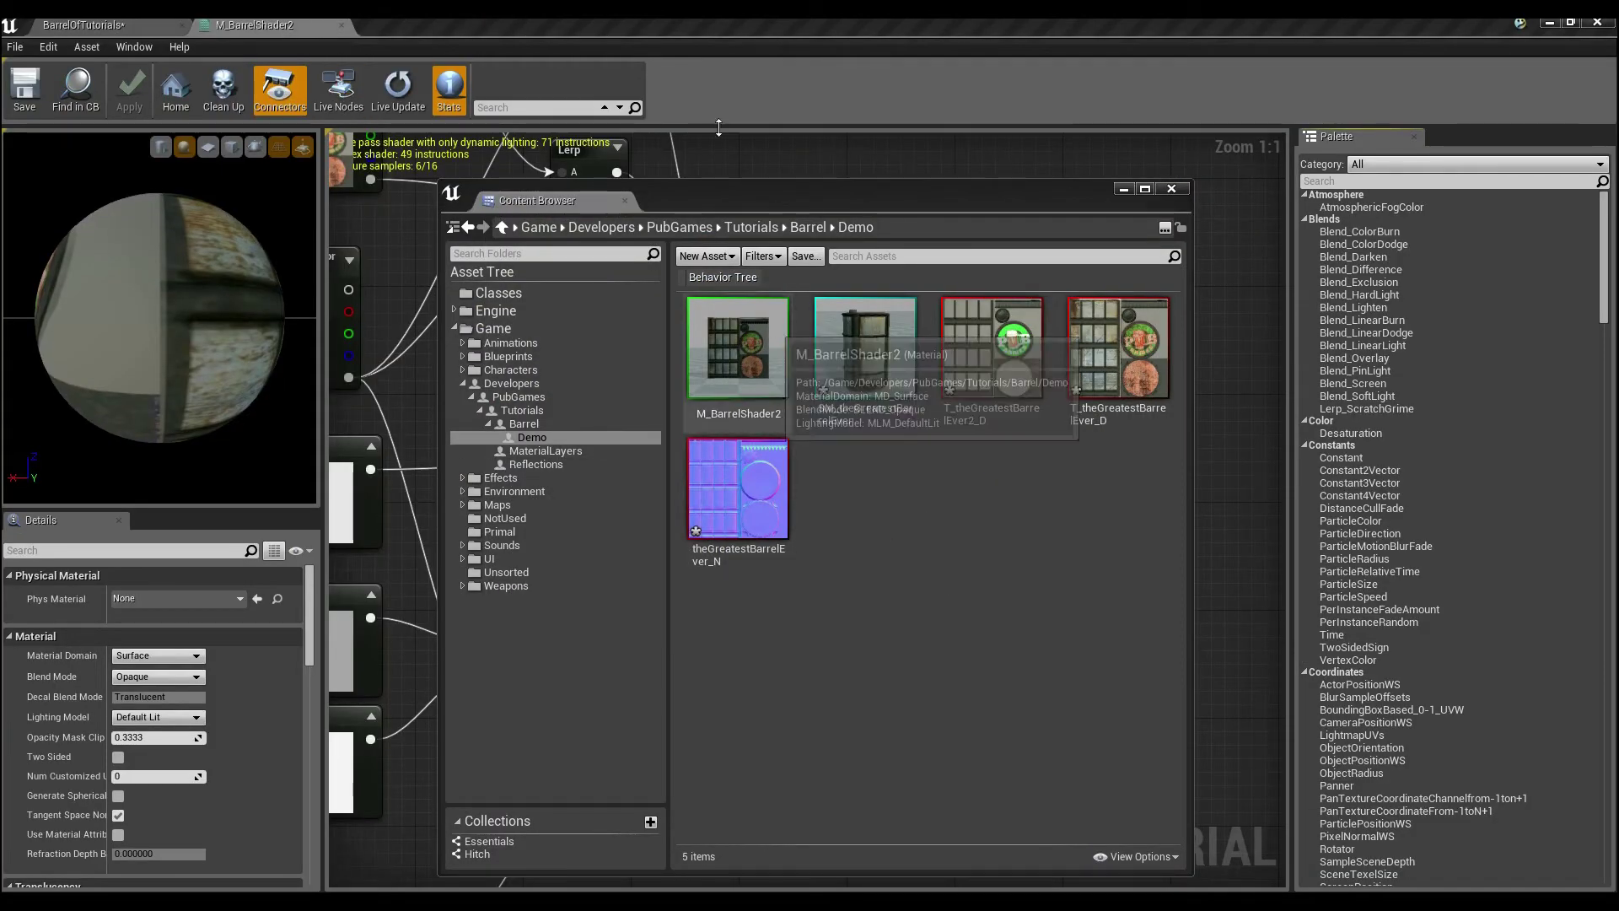
pyautogui.click(1121, 187)
pyautogui.scroll(-1, 867, 578)
pyautogui.scroll(-1, 867, 579)
pyautogui.scroll(1, 660, 654)
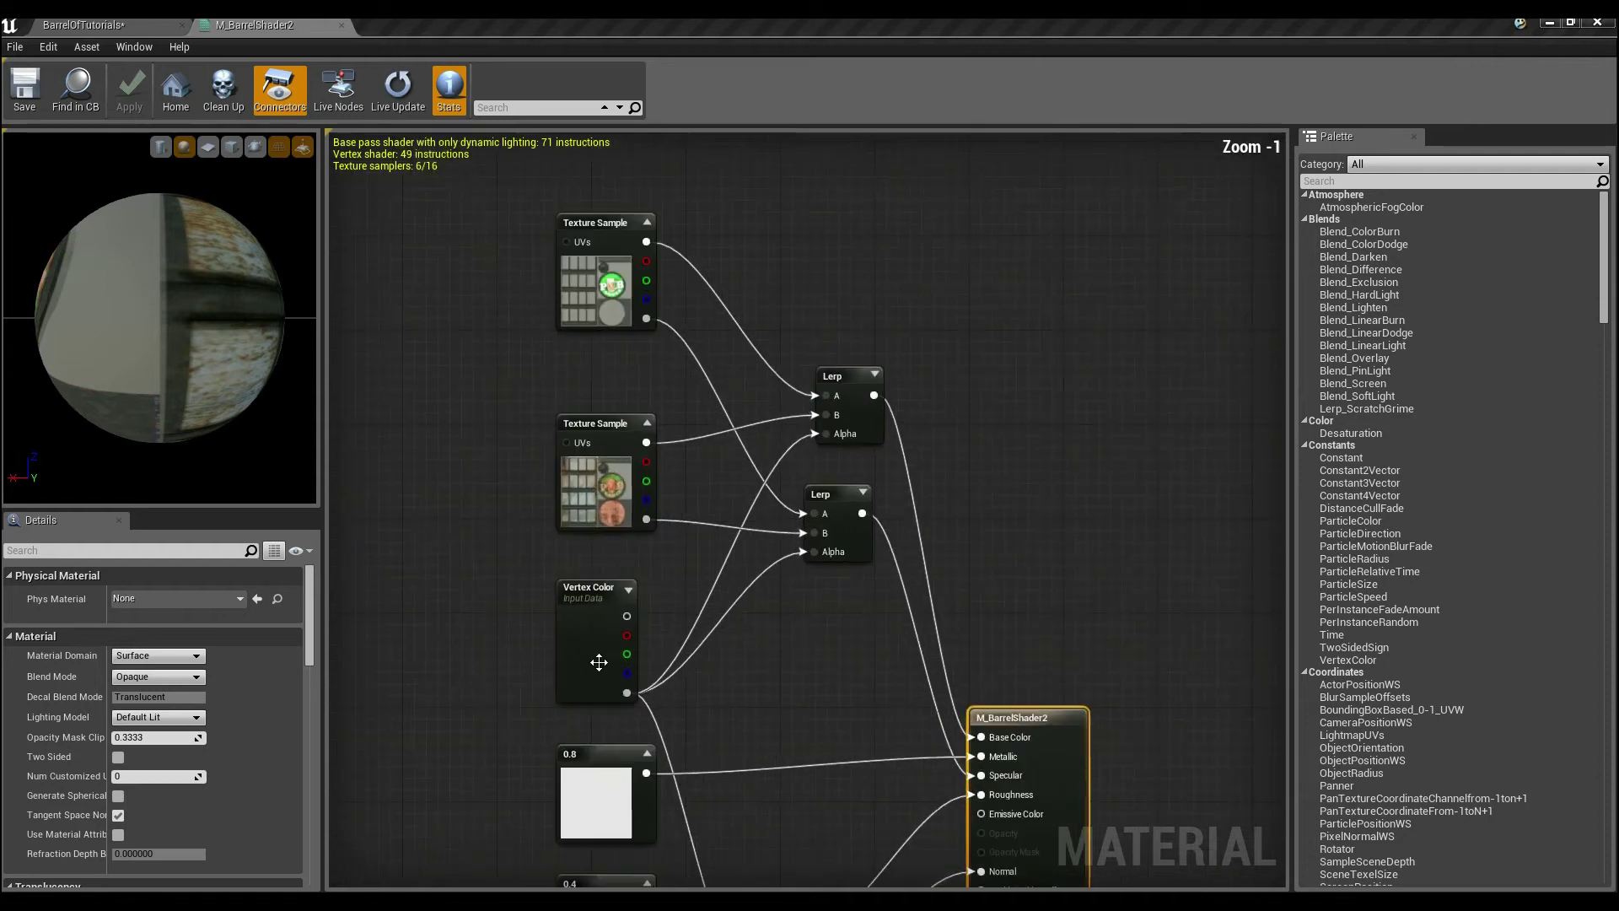
pyautogui.click(1350, 182)
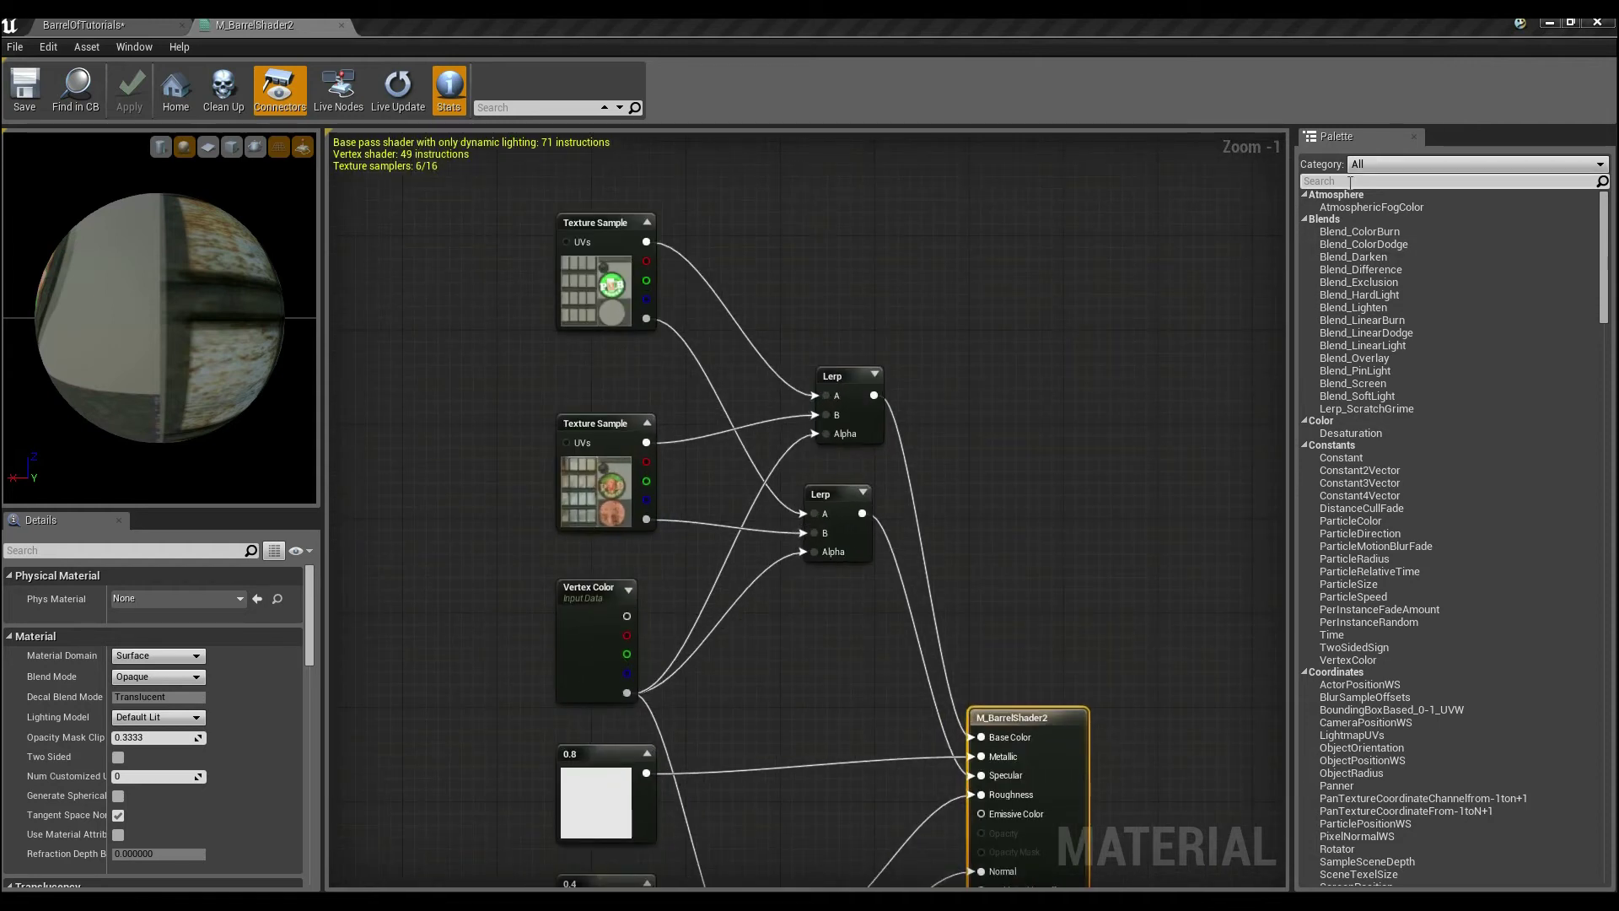
pyautogui.write('overla')
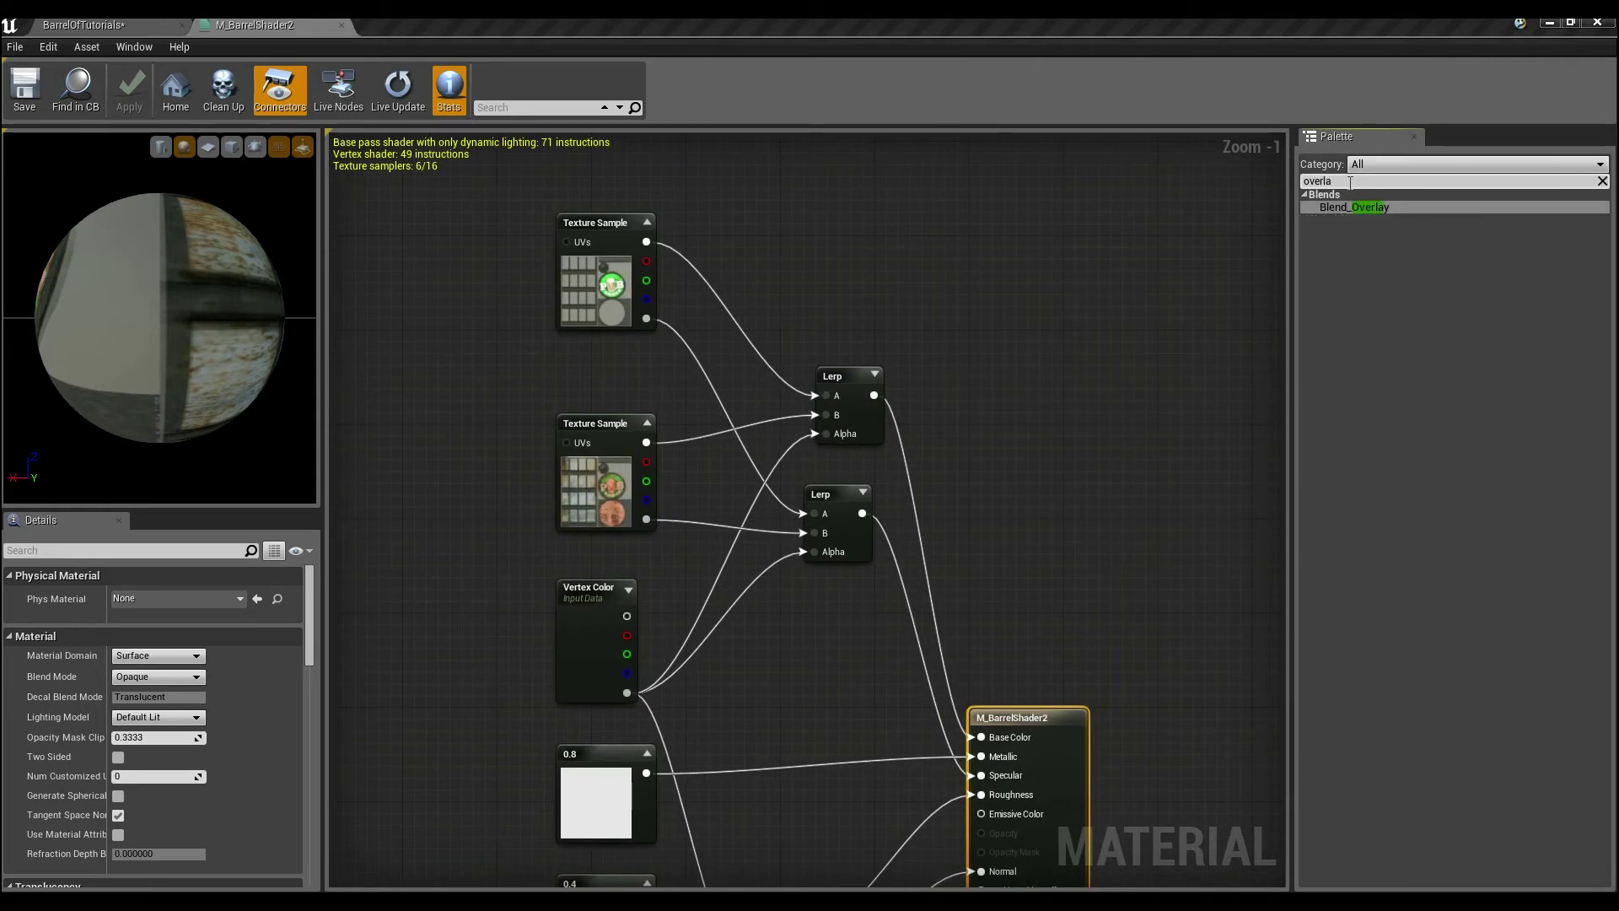
pyautogui.press('BackSpace')
pyautogui.press('BackSpace')
pyautogui.click(1340, 211)
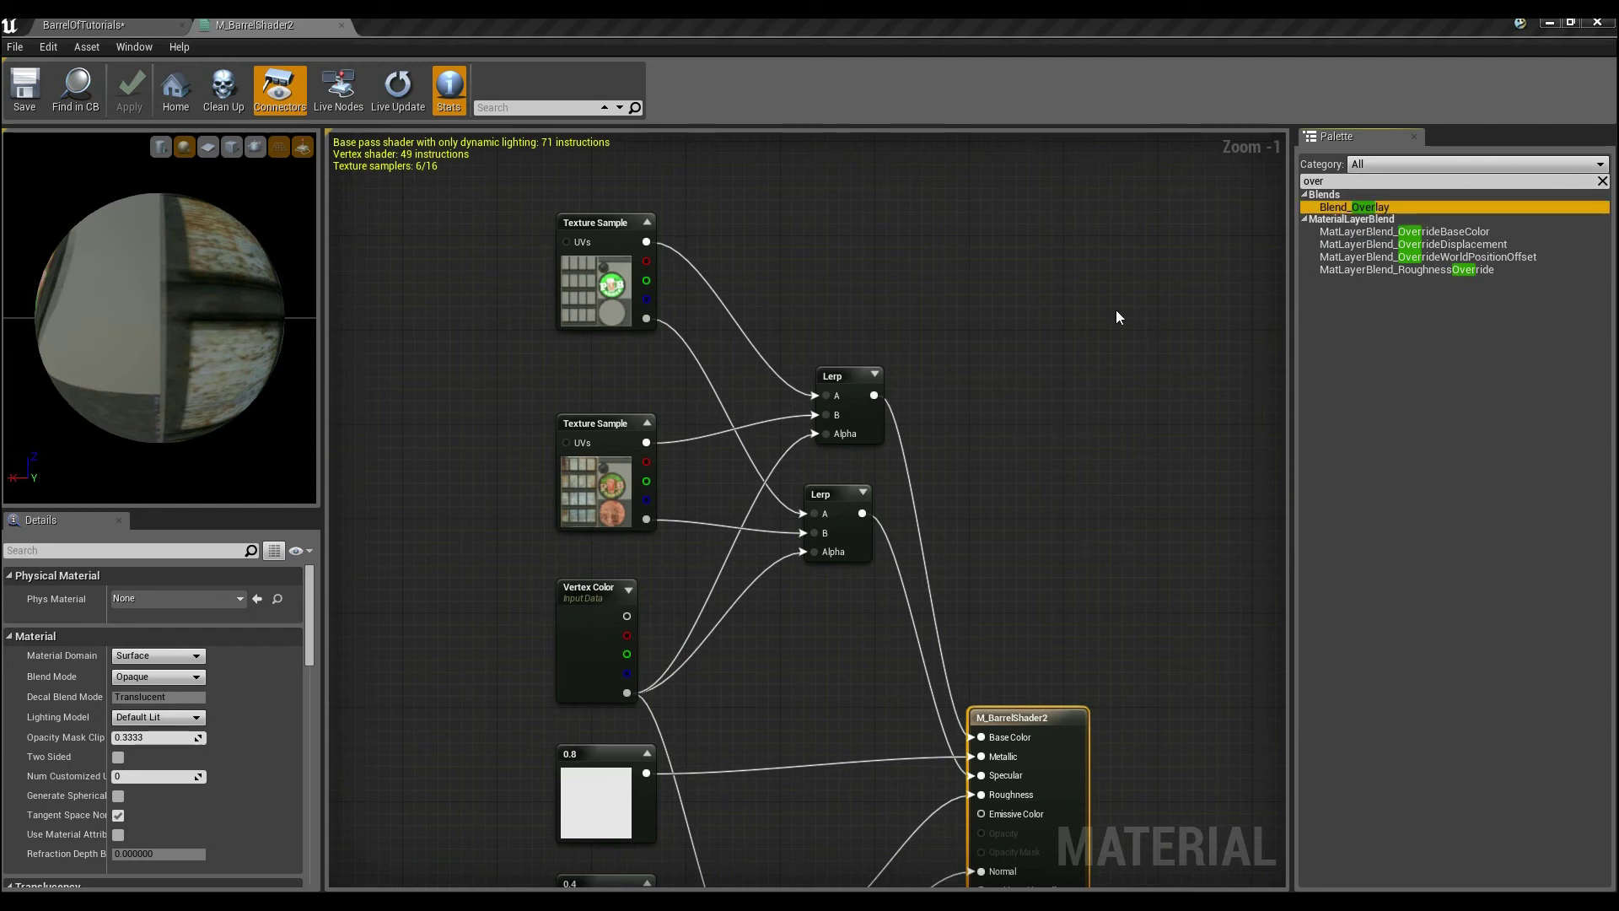
pyautogui.moveTo(1030, 420); pyautogui.dragTo(1027, 421)
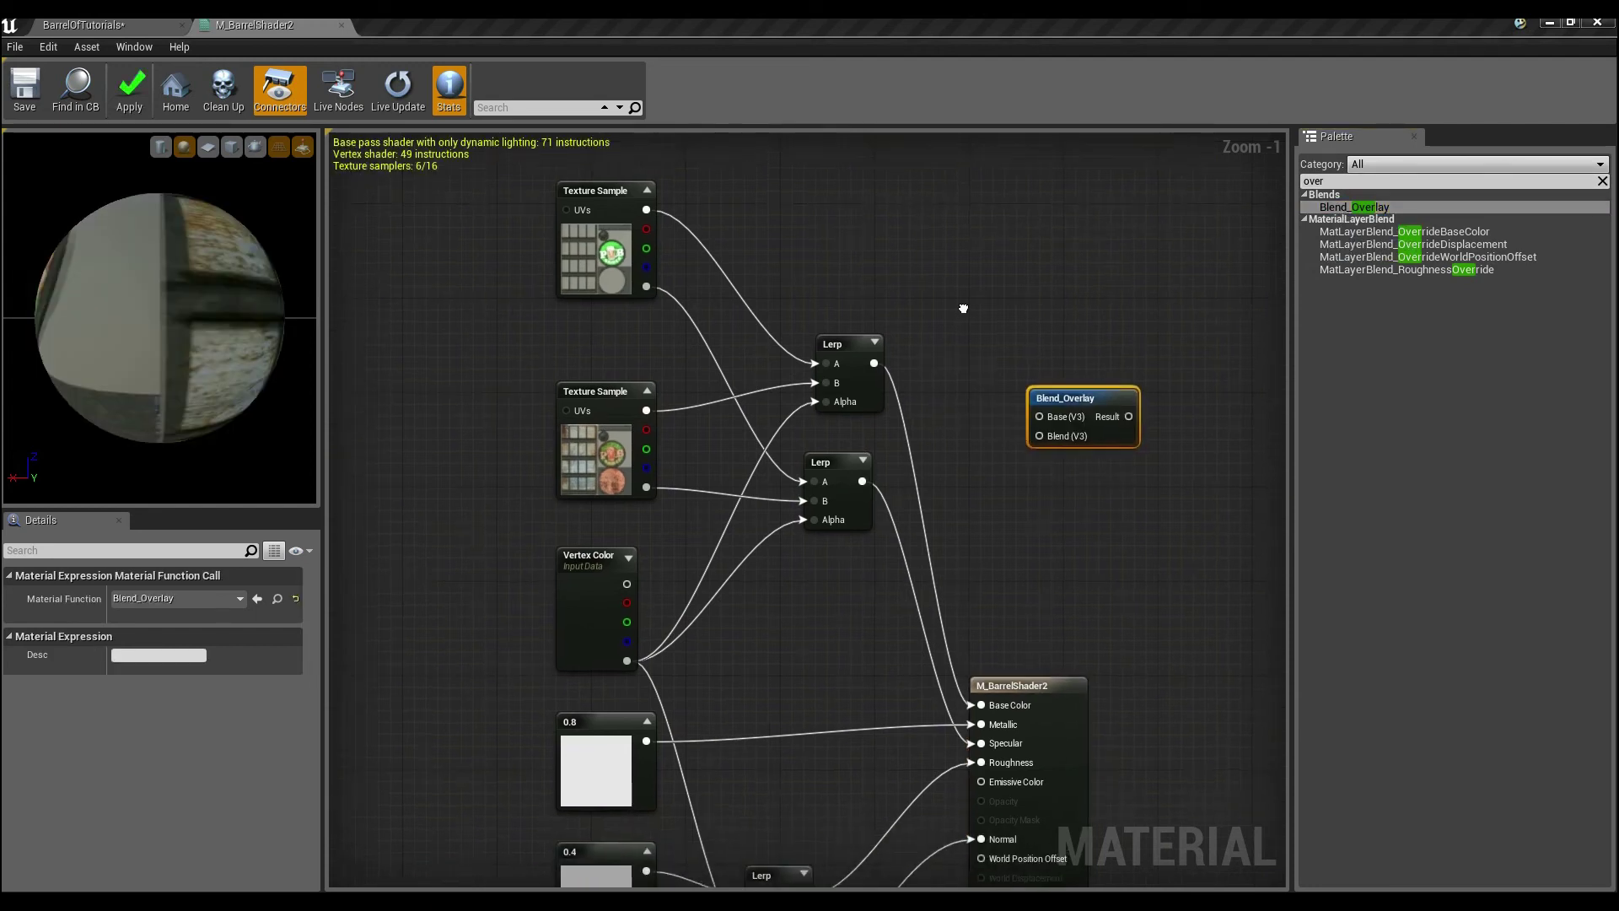
# - Move the specular Lerp closer to the texture samples to free up room in the graph
pyautogui.click(953, 262)
pyautogui.moveTo(924, 217); pyautogui.dragTo(928, 326, button='right')
pyautogui.moveTo(899, 340); pyautogui.dragTo(503, 634)
pyautogui.click(759, 740)
pyautogui.moveTo(758, 740); pyautogui.dragTo(710, 584, button='right')
pyautogui.moveTo(806, 473); pyautogui.dragTo(842, 453, button='right')
pyautogui.moveTo(841, 453); pyautogui.dragTo(757, 450)
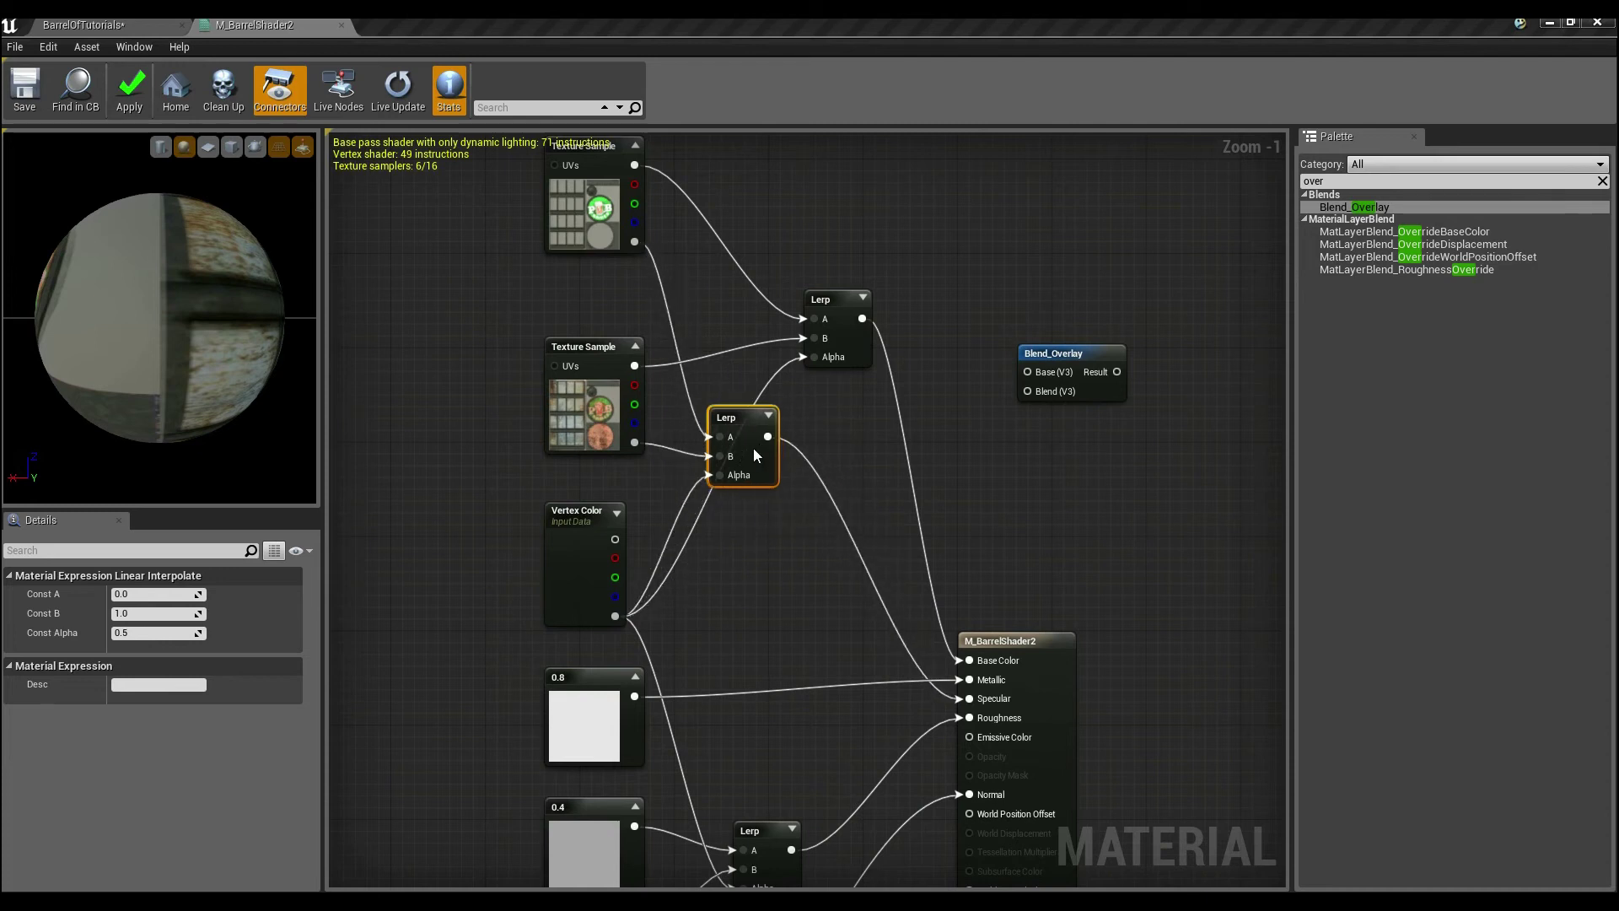
pyautogui.moveTo(963, 635); pyautogui.dragTo(978, 658, button='right')
# - Shift the M_BarrelShader2 result node farther from the inputs and reposition Blend_Overlay between it and the base color Lerp
pyautogui.click(1103, 384)
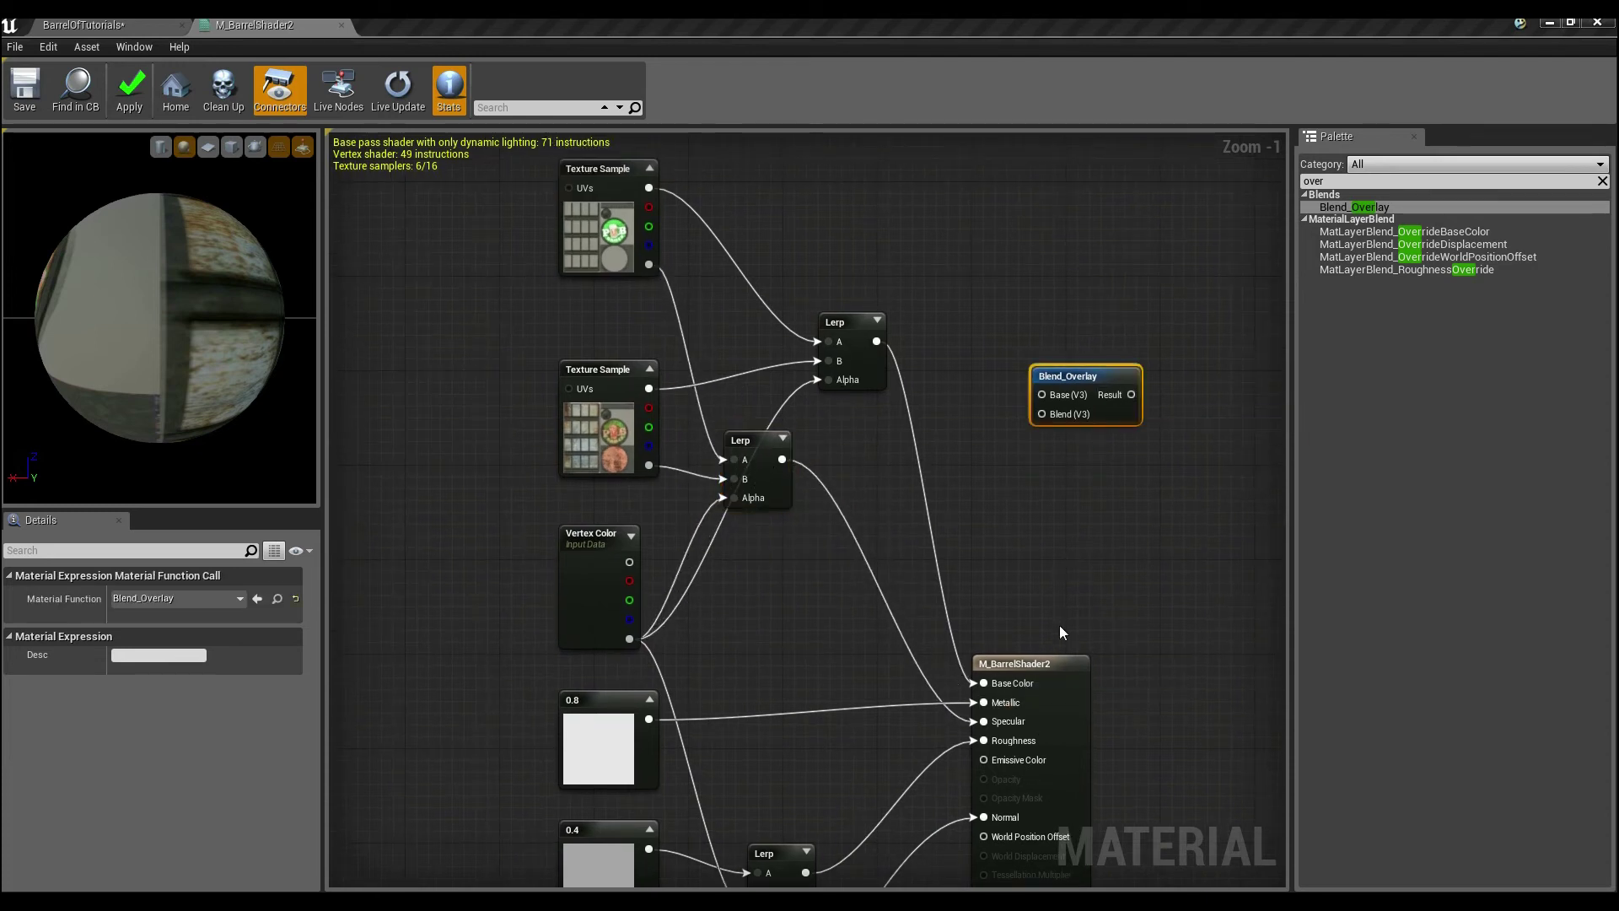
pyautogui.moveTo(1054, 726); pyautogui.dragTo(986, 672, button='right')
pyautogui.moveTo(985, 673); pyautogui.dragTo(1161, 685)
pyautogui.click(1080, 543)
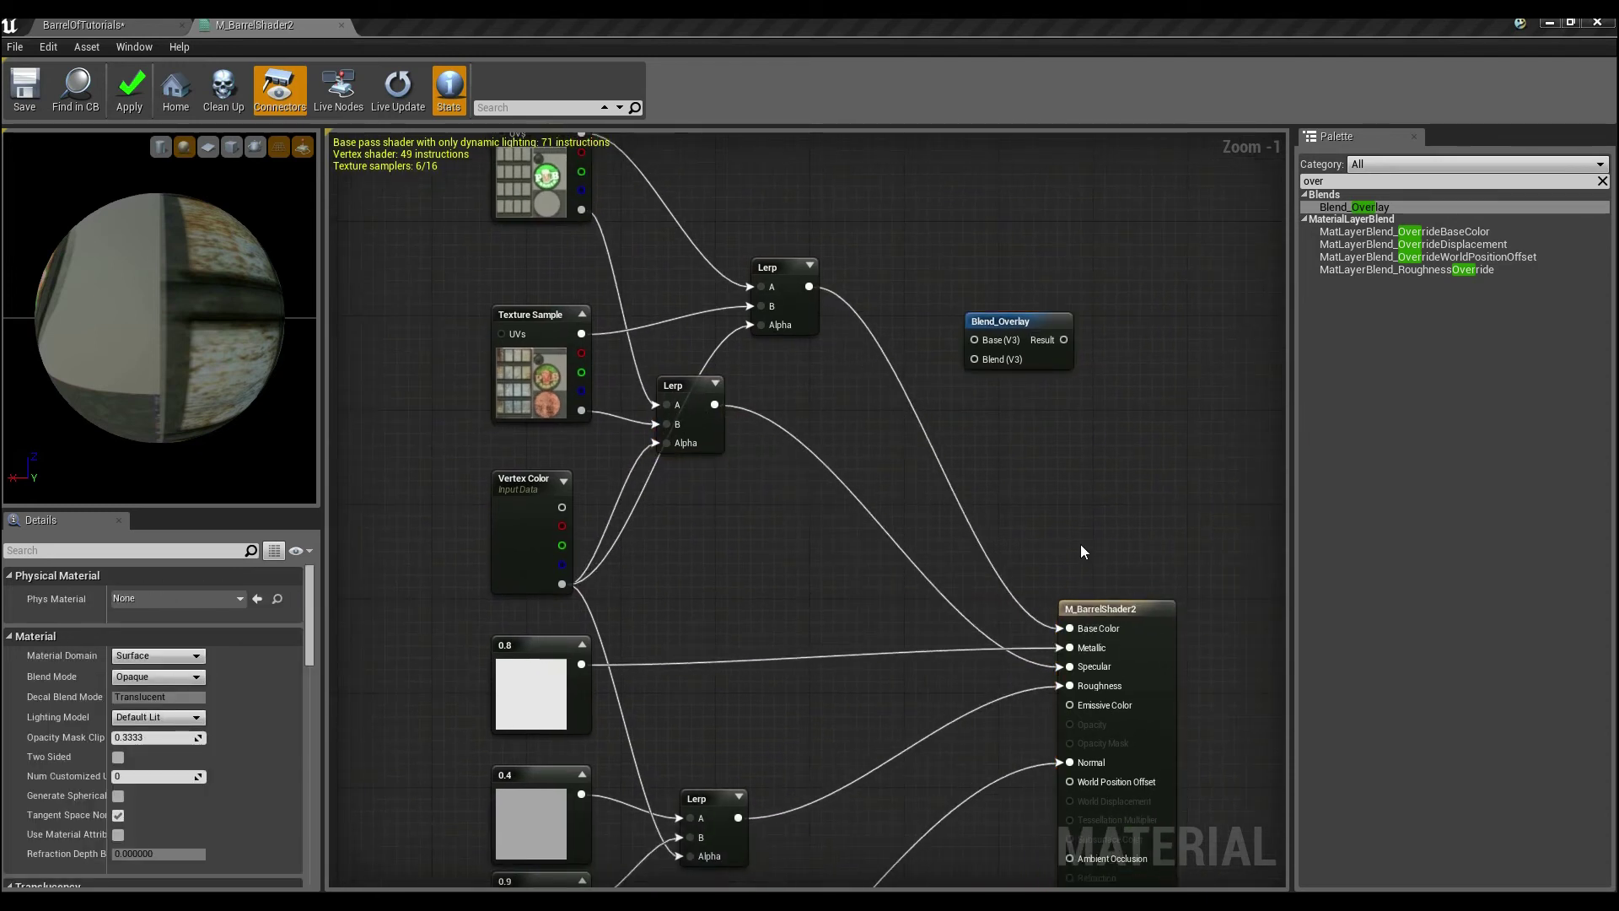
pyautogui.moveTo(1026, 329); pyautogui.dragTo(1002, 392)
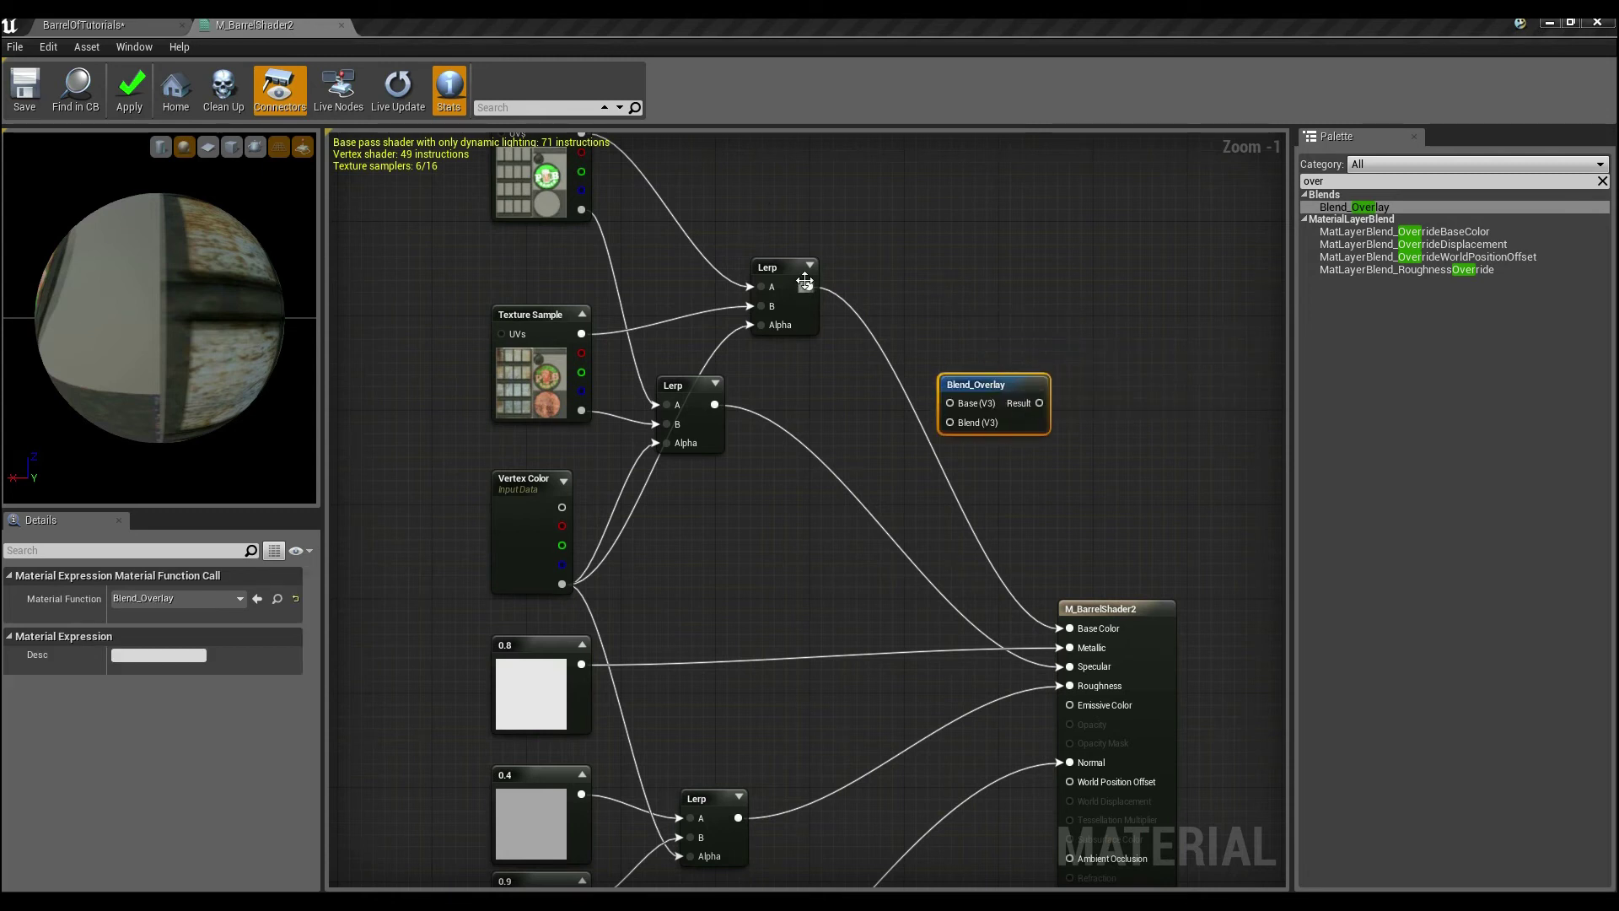
# - Wire the base color Lerp into Blend_Overlay's Base and Vertex Color's RGB into Blend, and connect Result to Base Color
pyautogui.moveTo(807, 289); pyautogui.dragTo(950, 403)
pyautogui.moveTo(950, 419); pyautogui.dragTo(561, 508)
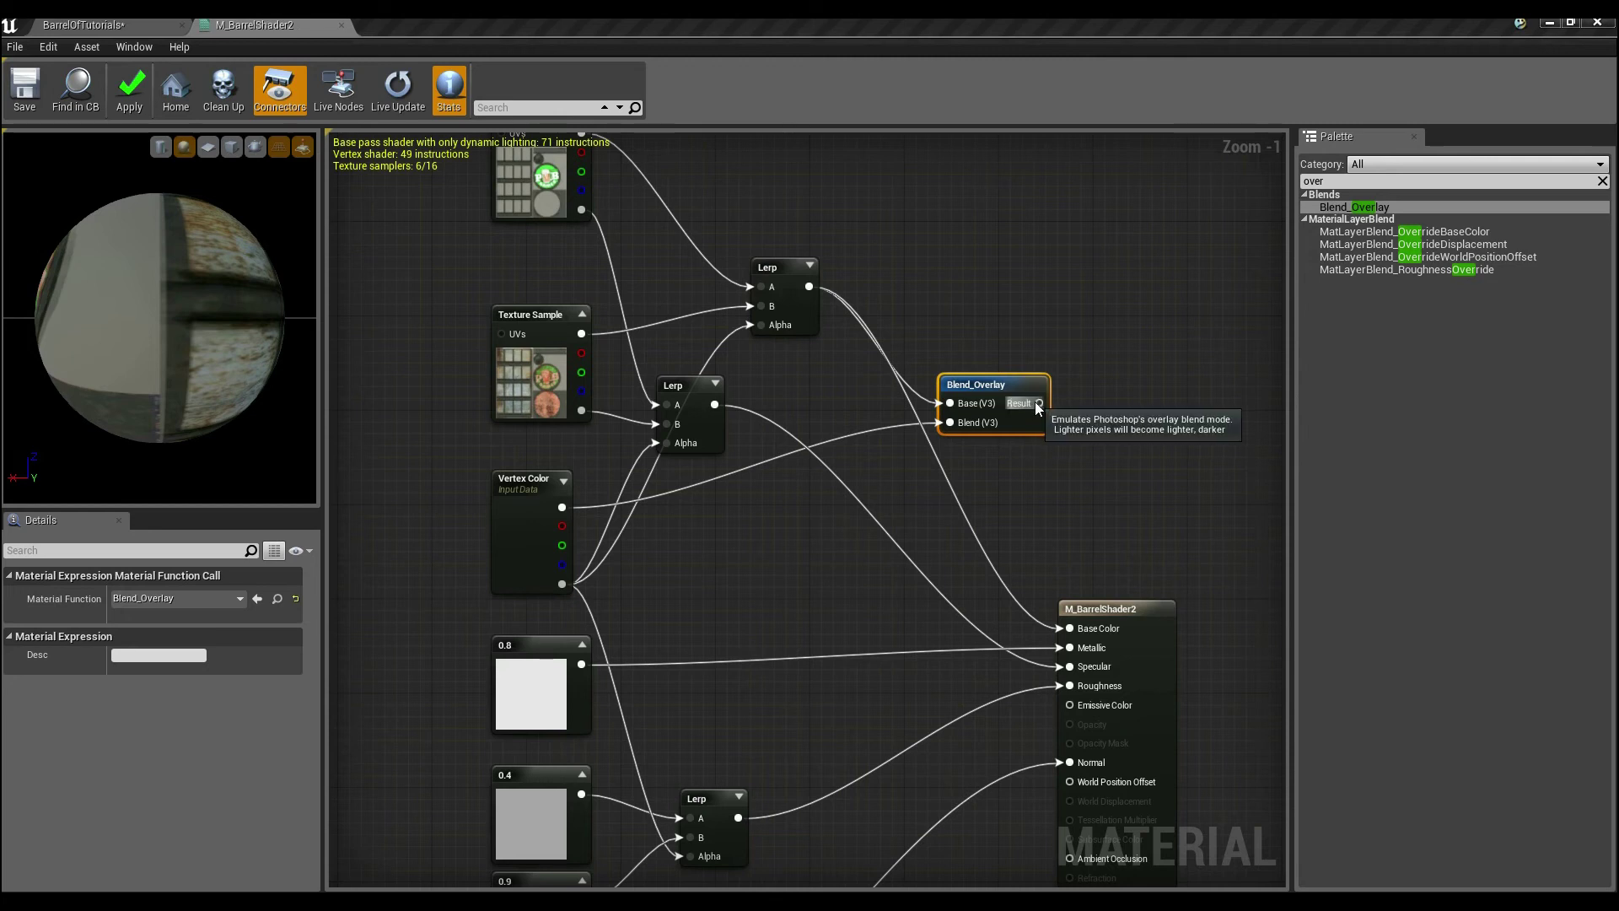
pyautogui.moveTo(1036, 403); pyautogui.dragTo(1075, 629)
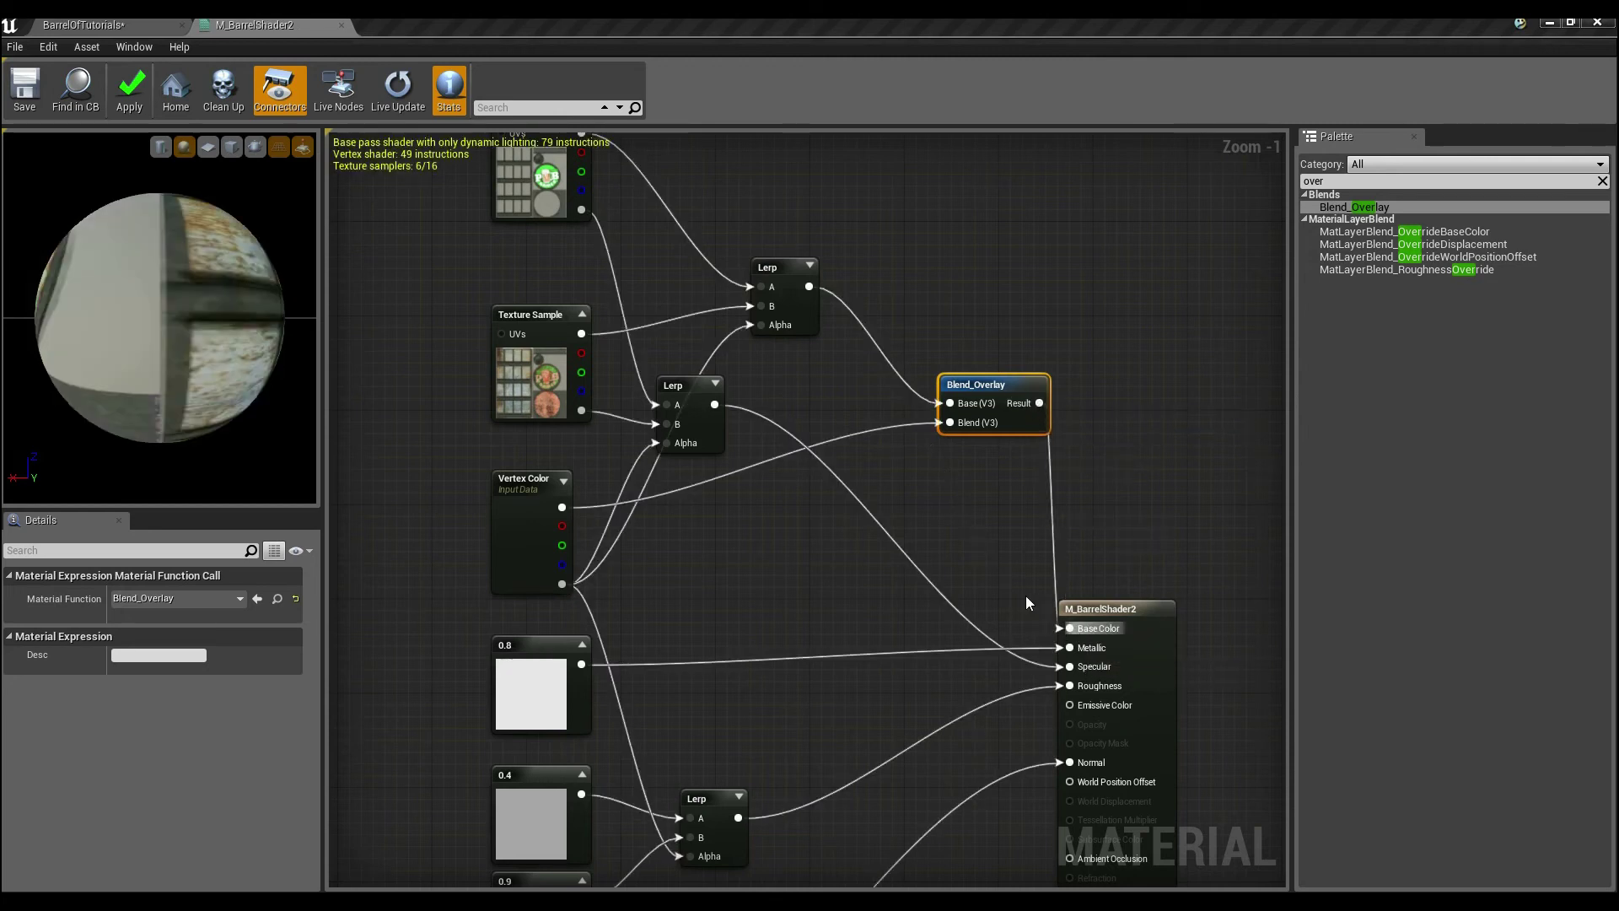
# - Apply the material changes and return to the BarrelOfTutorials level with the Content Browser minimized
pyautogui.click(130, 77)
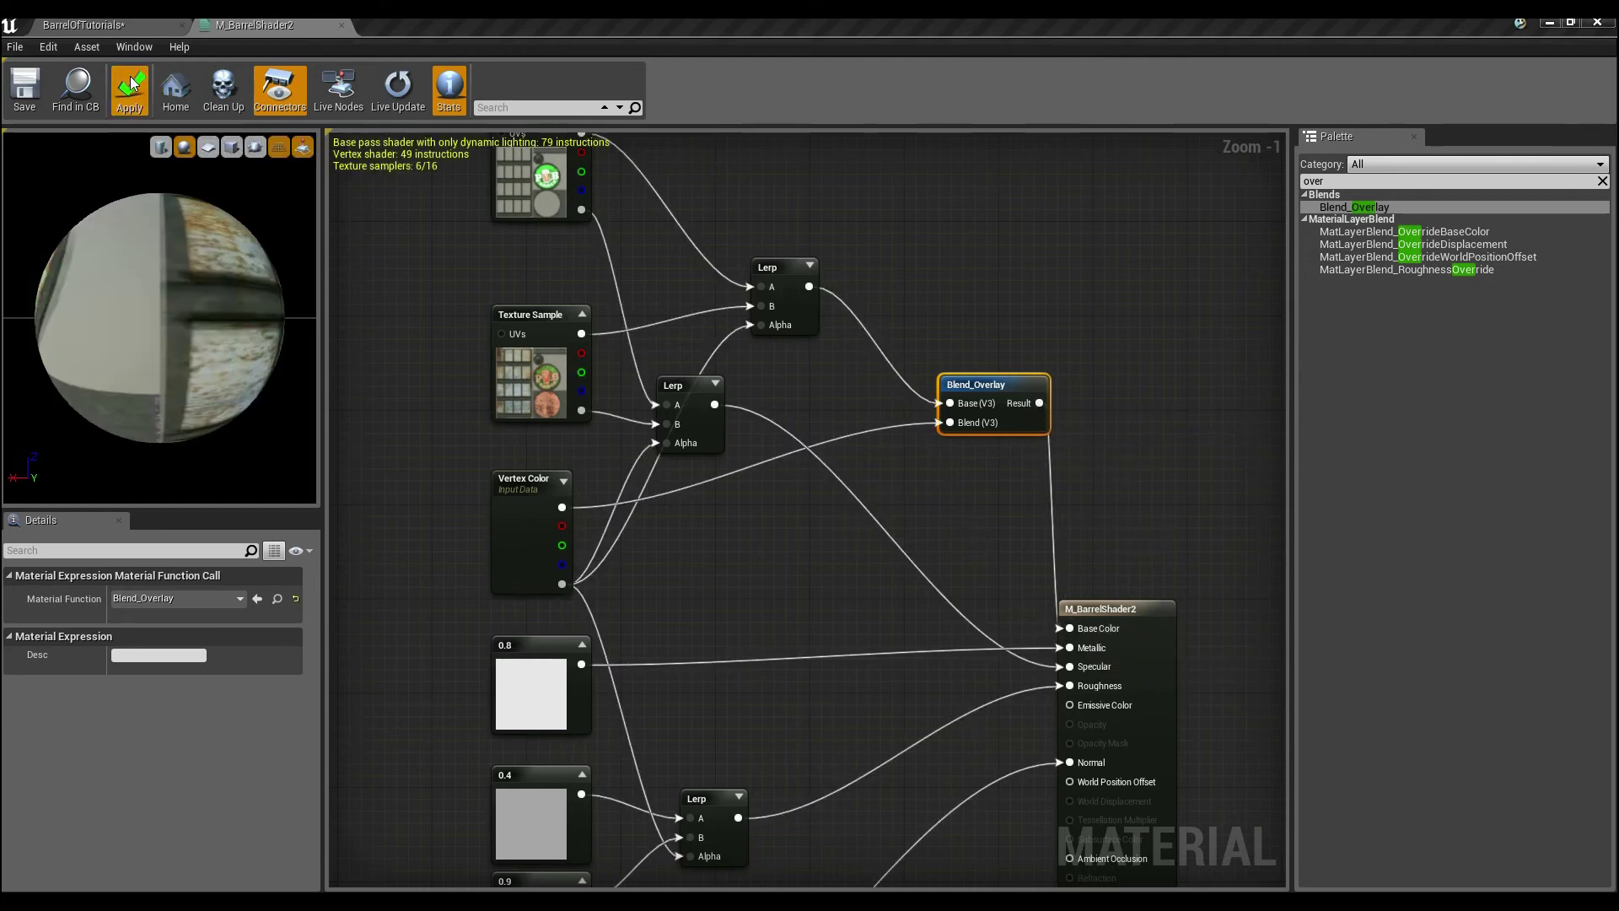
pyautogui.click(1549, 23)
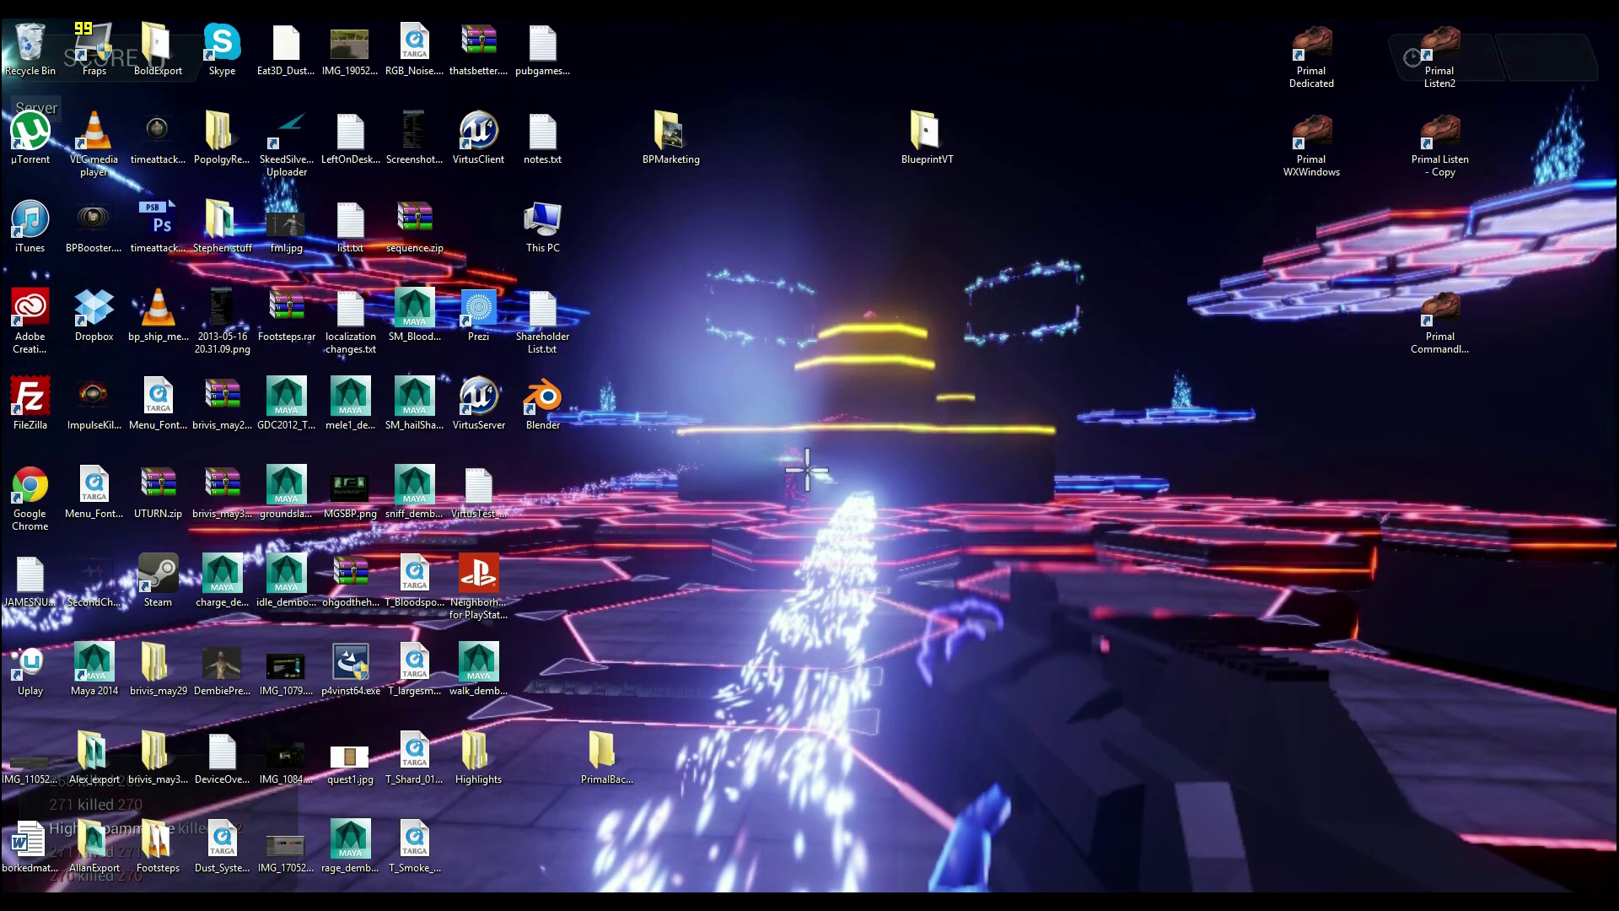
pyautogui.hotkey('alt', 'Tab')
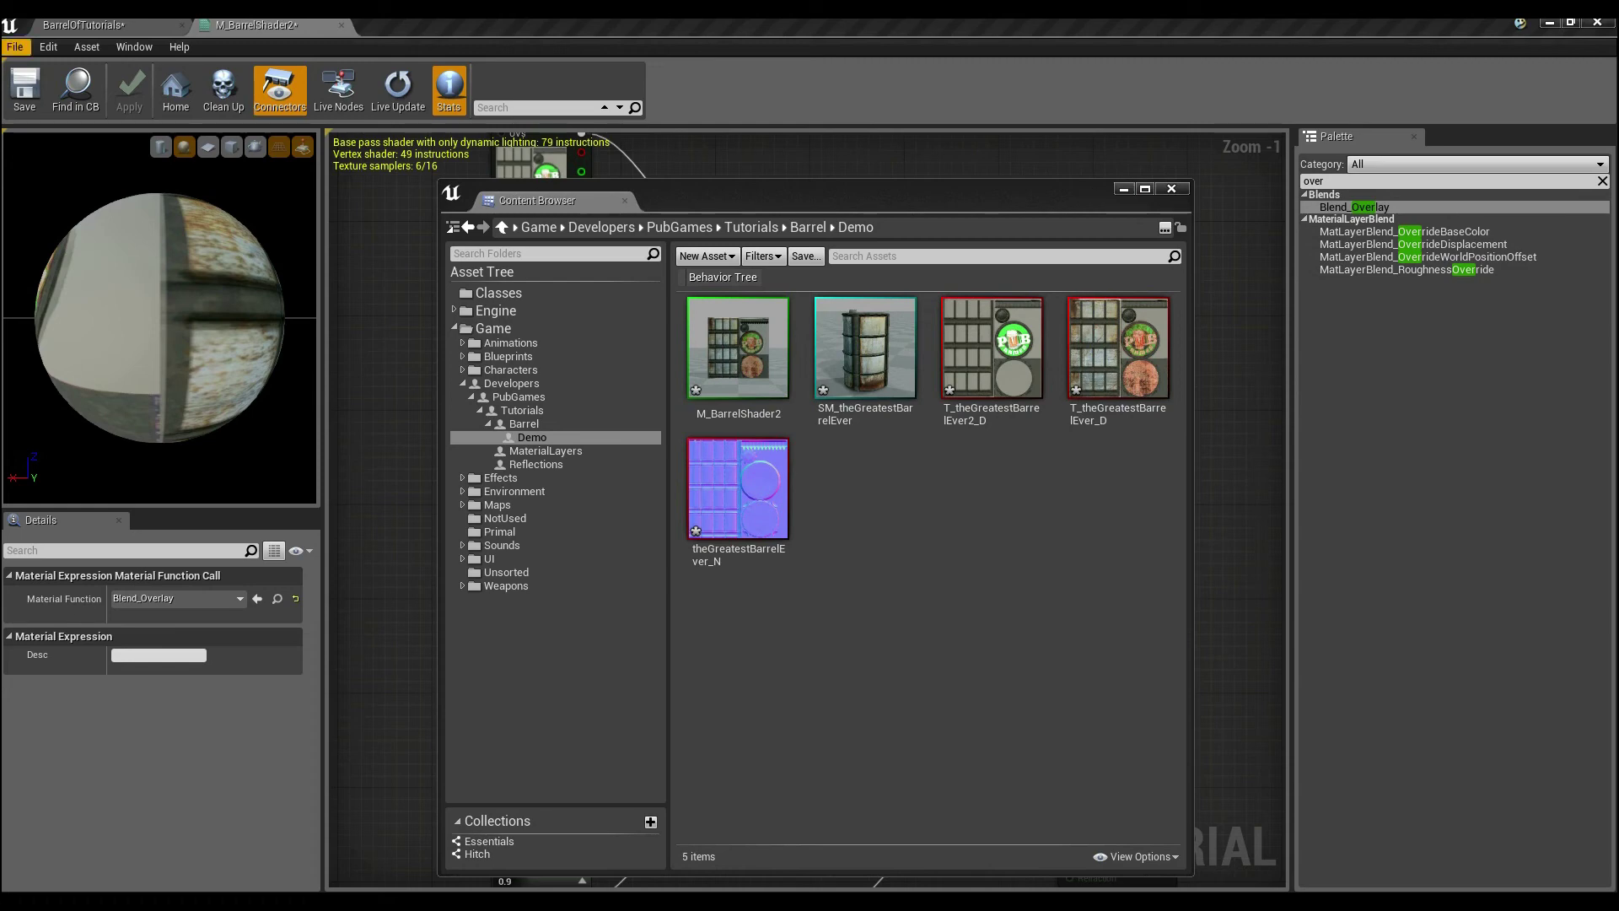
pyautogui.click(97, 25)
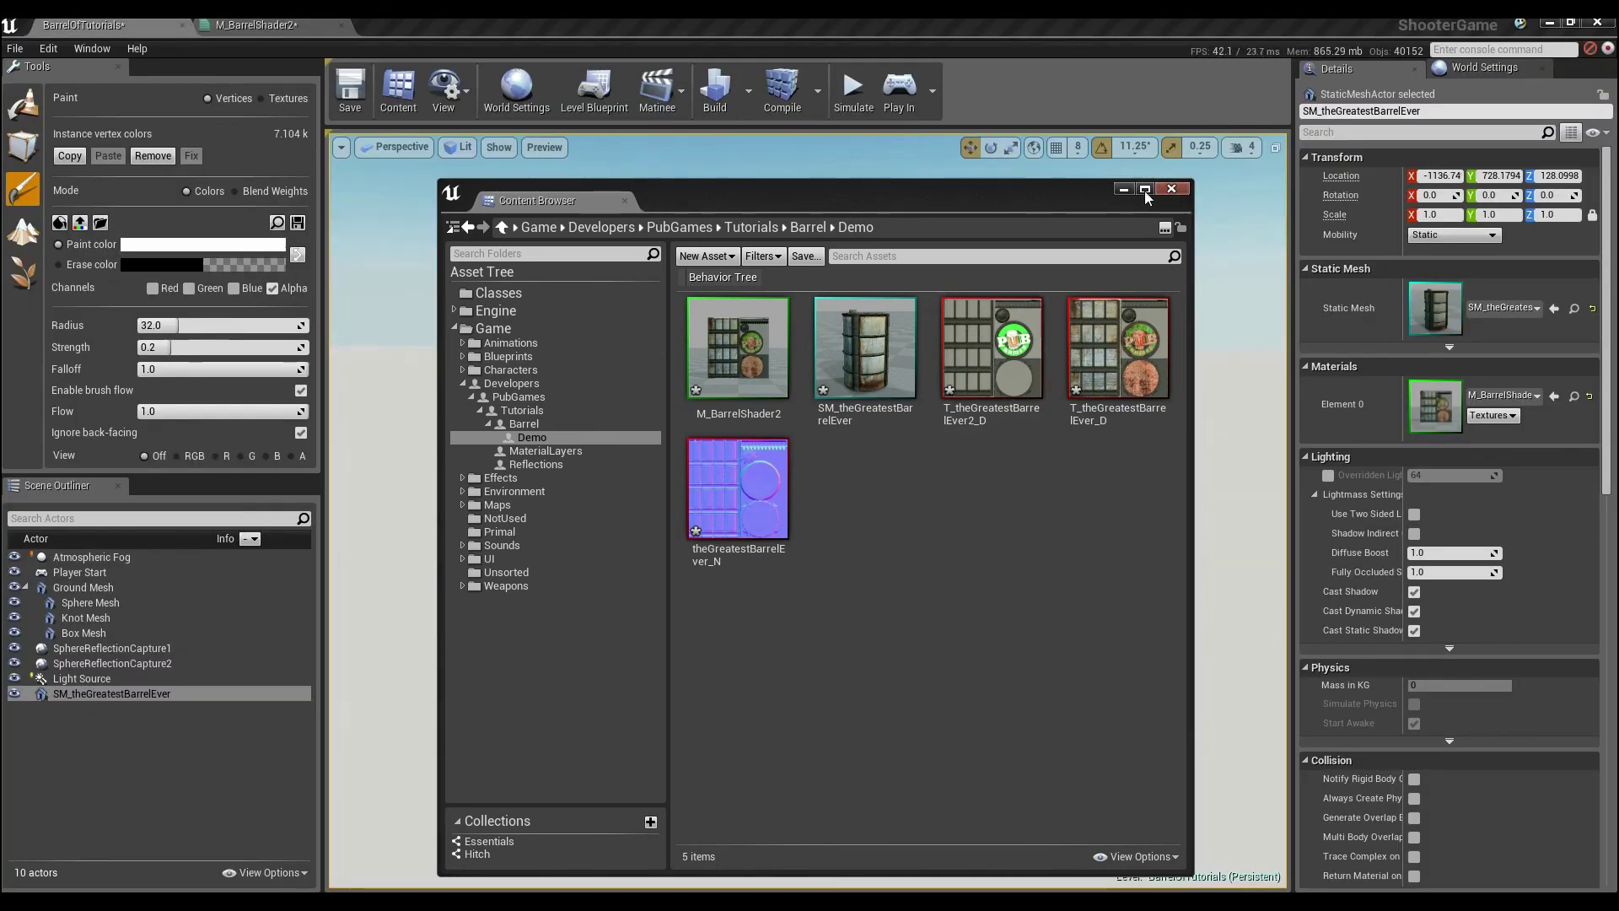
pyautogui.click(1122, 191)
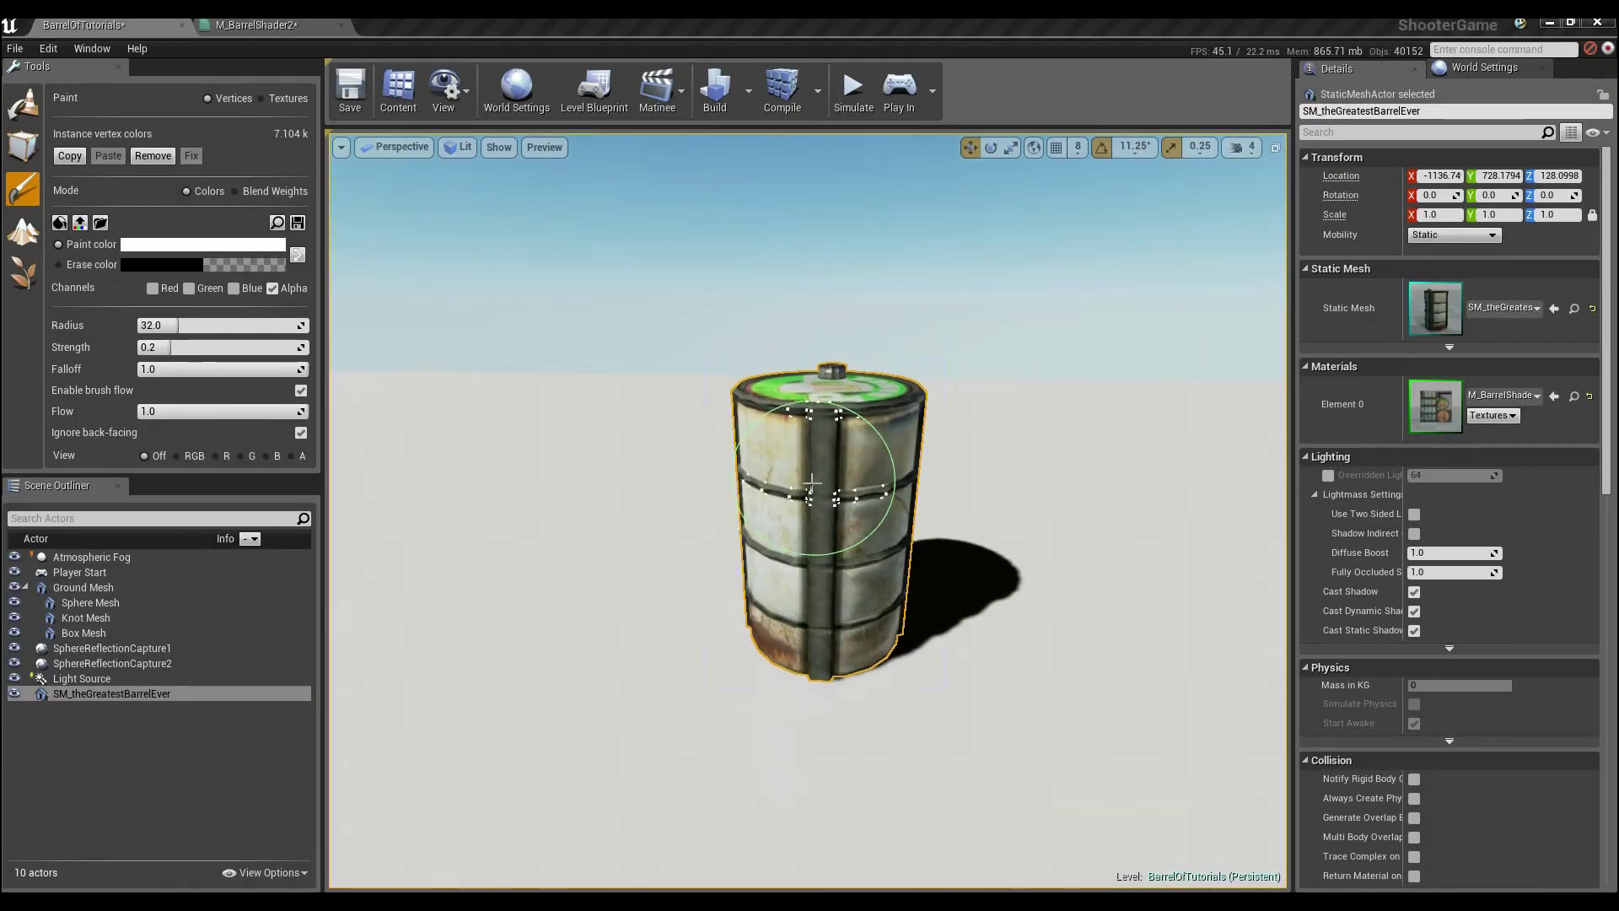
# - Check the red vertex color view, limit painting to the red channel, and erase red over the barrel's sides in the normal view
pyautogui.click(217, 456)
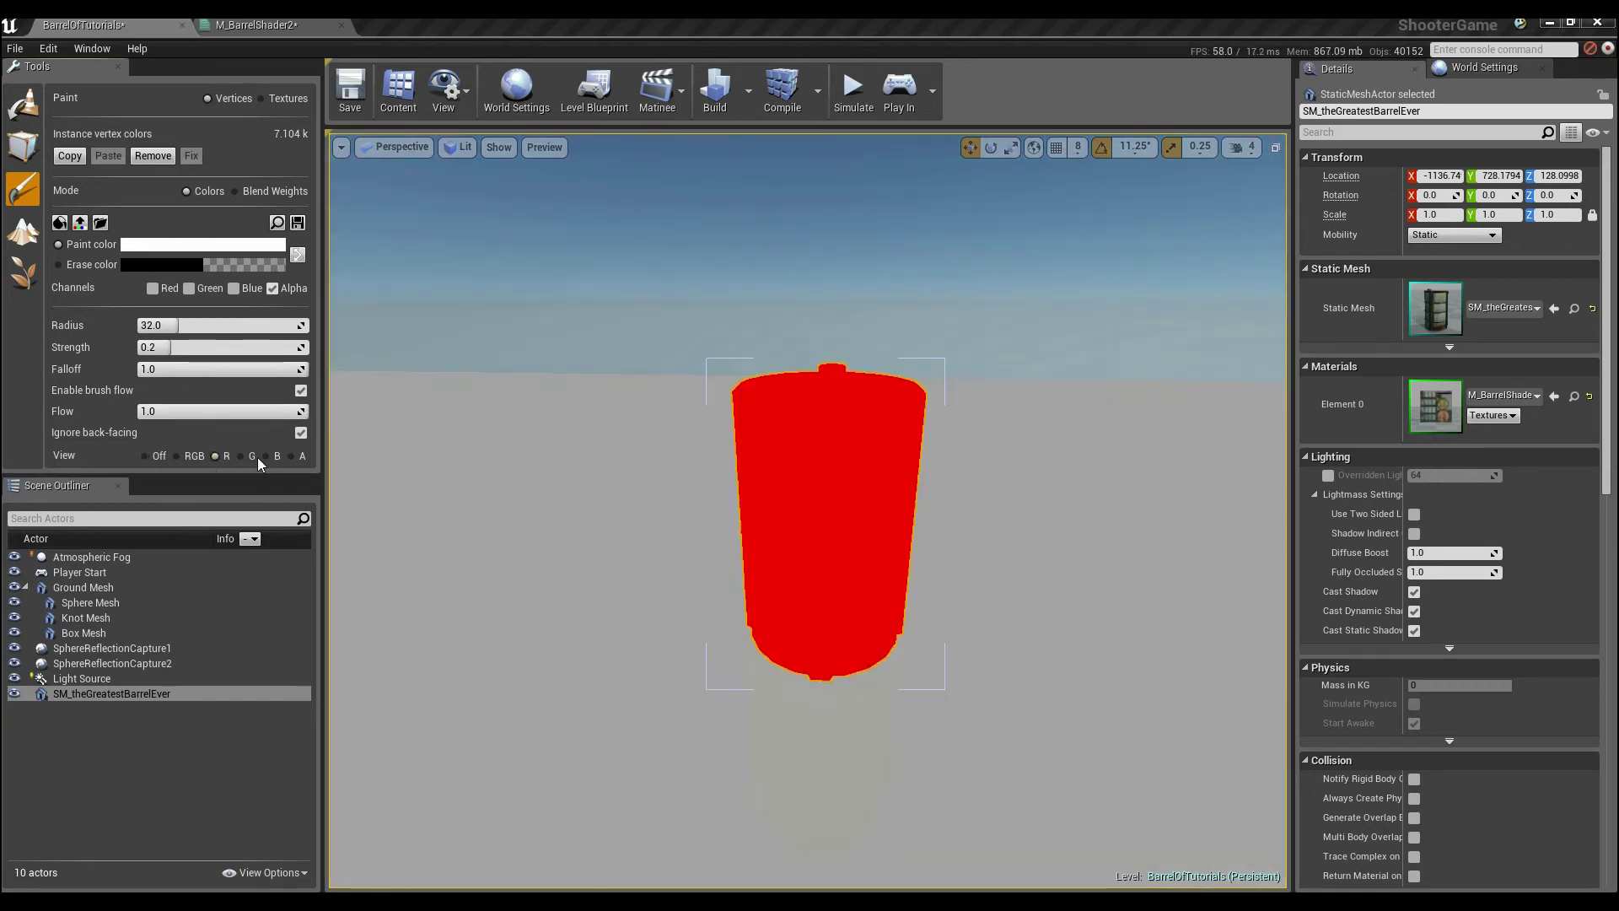
pyautogui.click(153, 458)
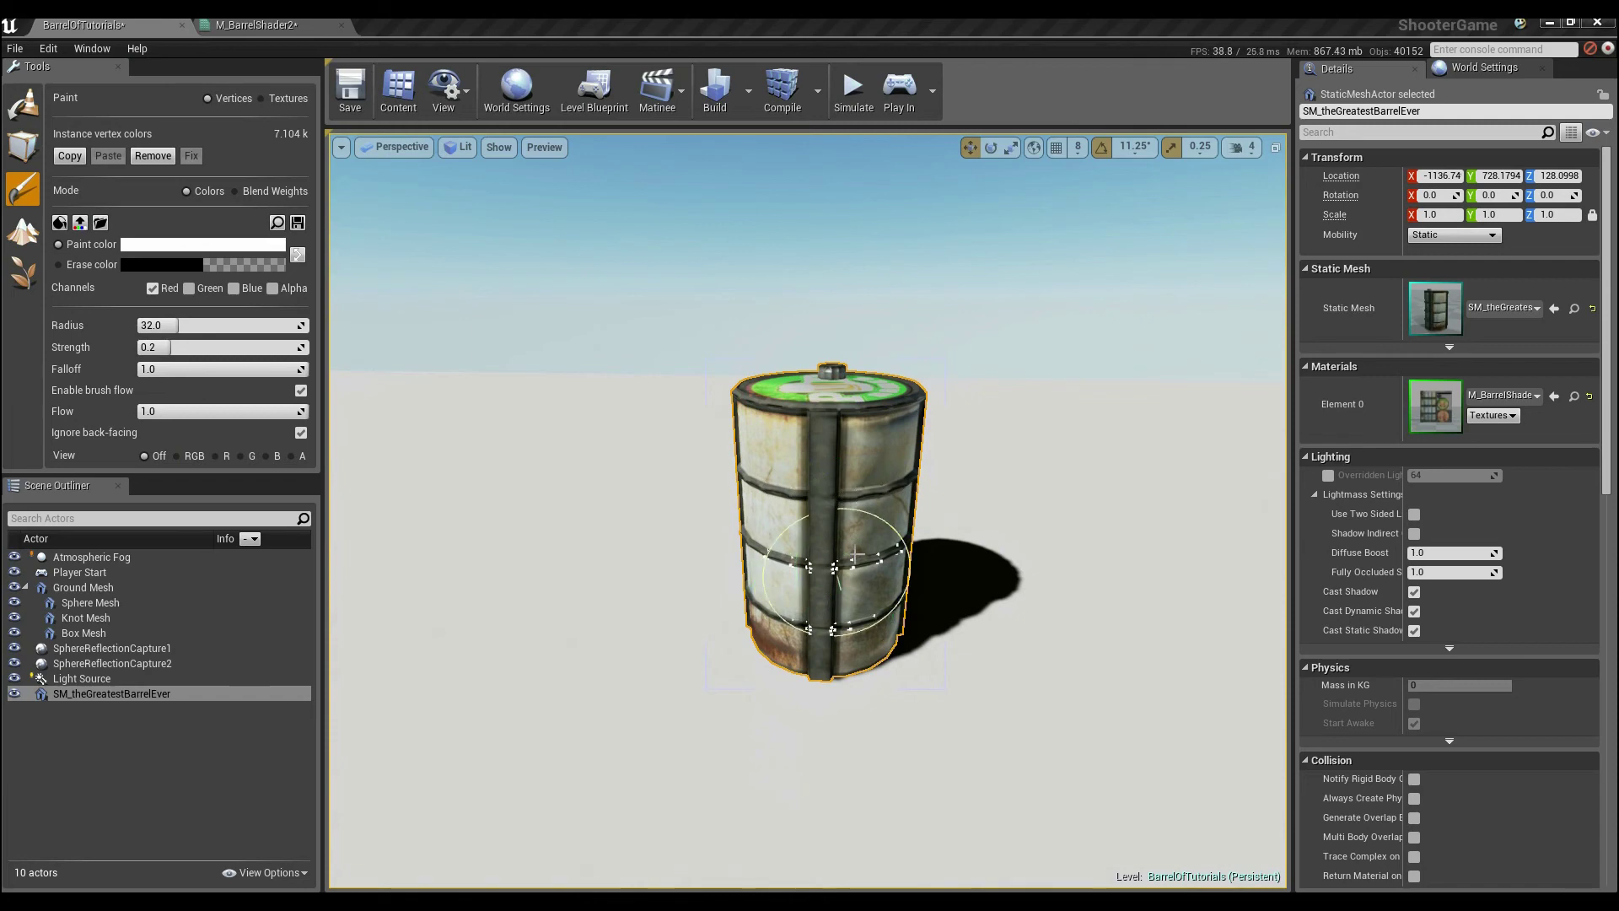
pyautogui.moveTo(770, 506)
pyautogui.mouseDown()
pyautogui.moveTo(745, 616)
pyautogui.moveTo(784, 405)
pyautogui.moveTo(903, 555)
pyautogui.mouseUp()
pyautogui.moveTo(904, 554)
pyautogui.mouseDown(button='right')
pyautogui.moveTo(759, 590)
pyautogui.moveTo(692, 540)
pyautogui.moveTo(644, 531)
pyautogui.mouseUp(button='right')
pyautogui.moveTo(644, 531)
pyautogui.mouseDown()
pyautogui.moveTo(694, 534)
pyautogui.moveTo(679, 678)
pyautogui.mouseUp()
pyautogui.moveTo(678, 679)
pyautogui.mouseDown(button='right')
pyautogui.moveTo(641, 666)
pyautogui.moveTo(745, 597)
pyautogui.mouseUp(button='right')
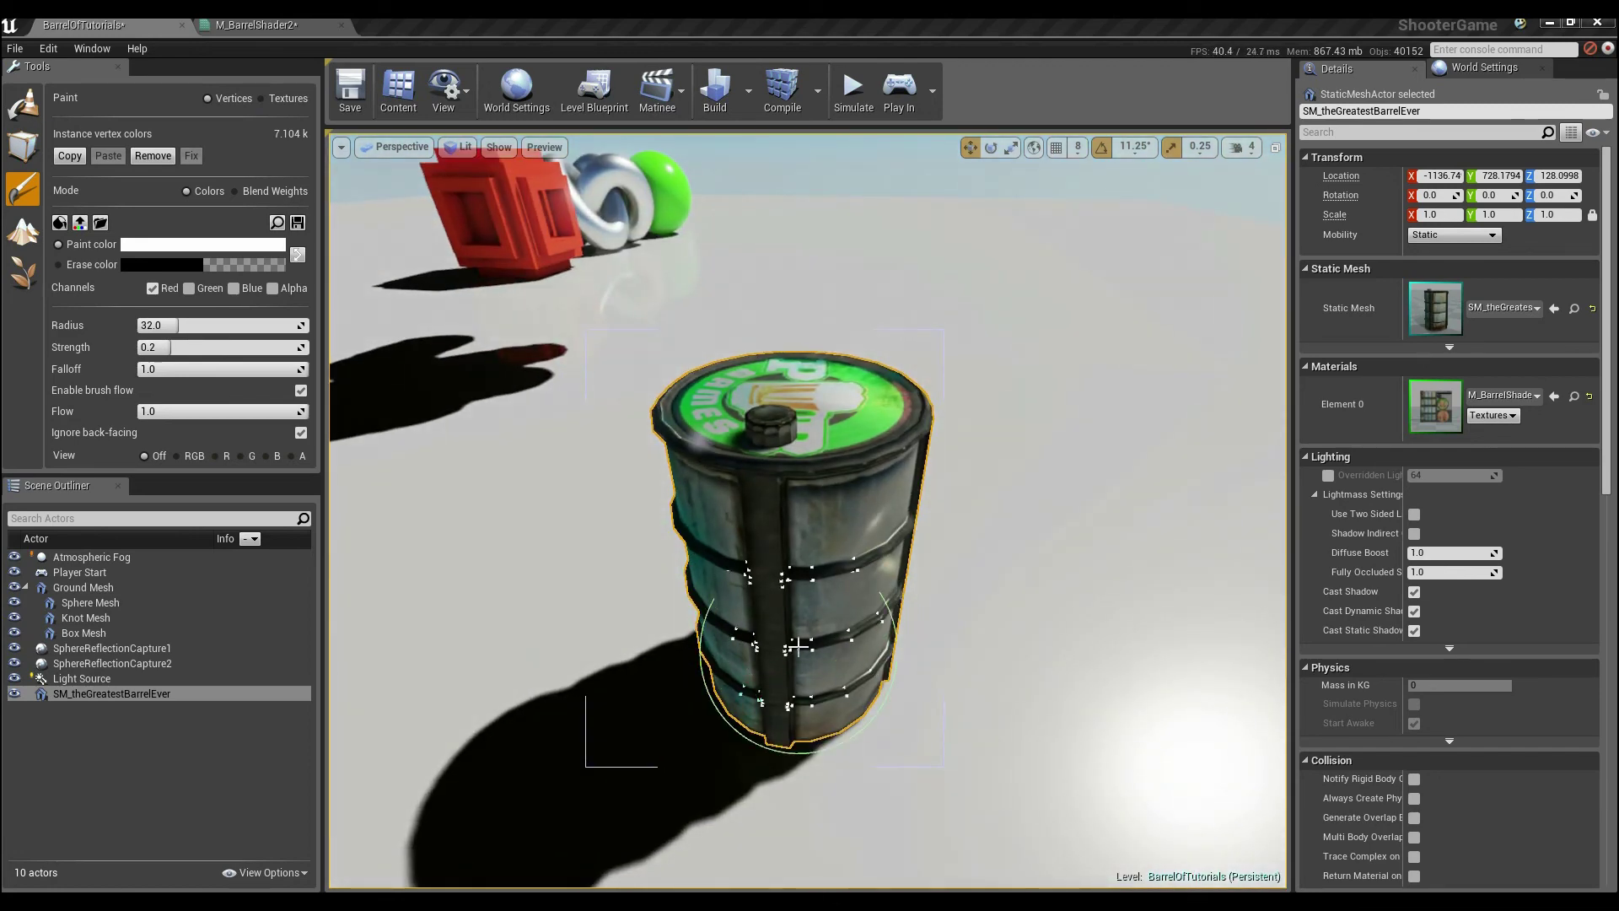
pyautogui.moveTo(844, 659); pyautogui.dragTo(835, 631, button='right')
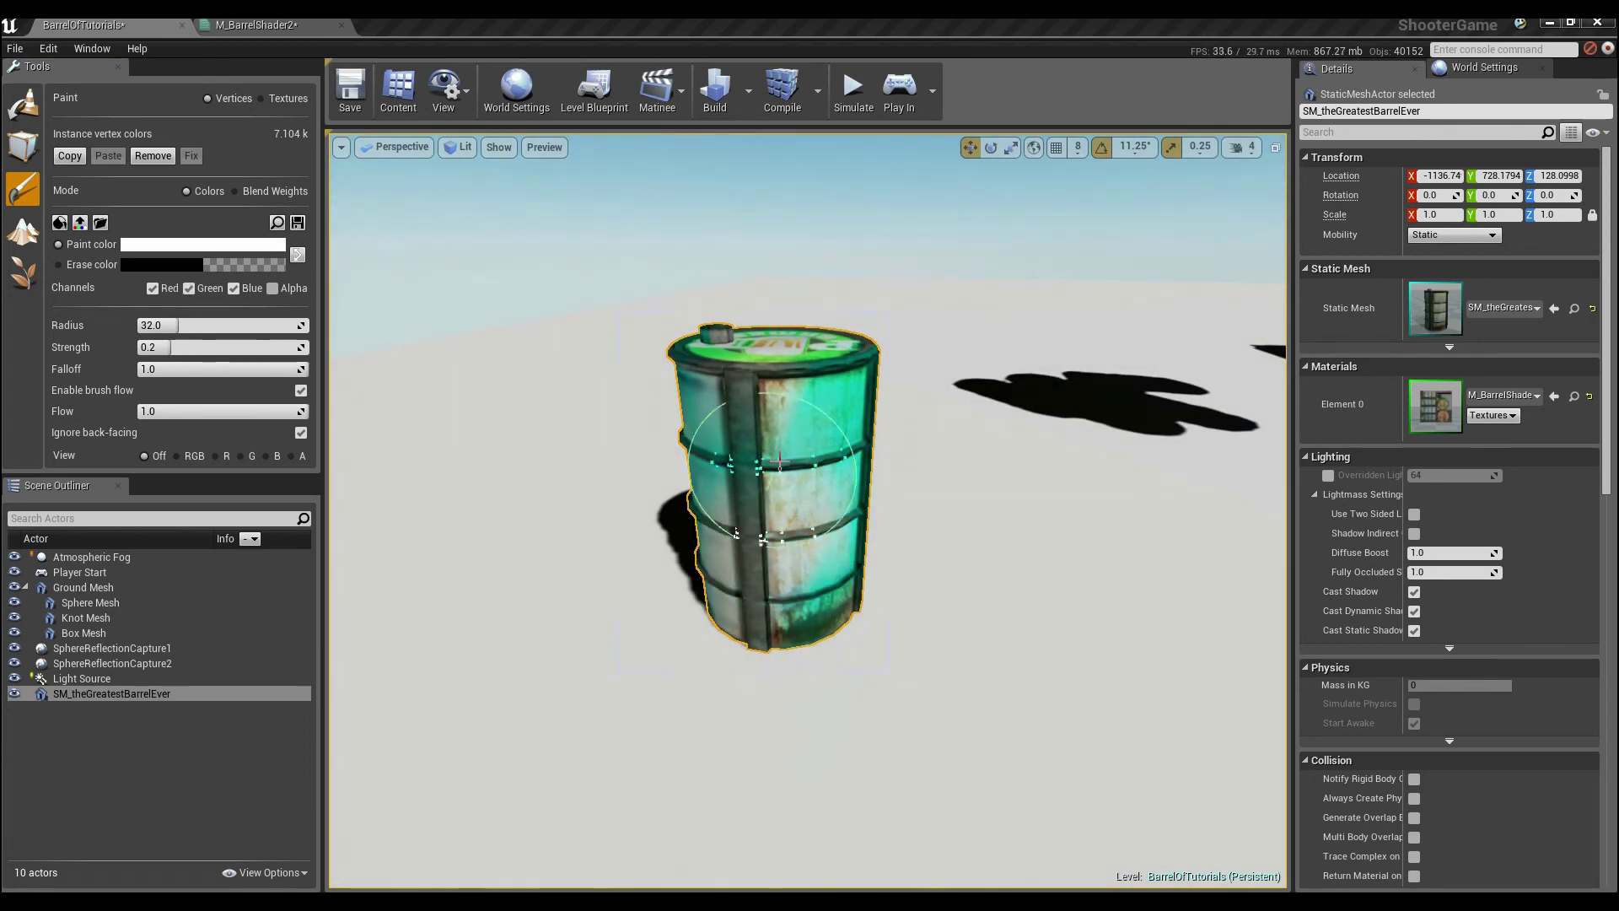
# - Paint the red, green and blue channels white over the barrel's tinted sides and lid, working around the mesh
pyautogui.moveTo(780, 462)
pyautogui.mouseDown()
pyautogui.moveTo(846, 559)
pyautogui.moveTo(780, 588)
pyautogui.moveTo(809, 463)
pyautogui.mouseUp()
pyautogui.moveTo(809, 463)
pyautogui.mouseDown(button='right')
pyautogui.moveTo(725, 463)
pyautogui.moveTo(835, 488)
pyautogui.mouseUp(button='right')
pyautogui.moveTo(741, 480)
pyautogui.mouseDown()
pyautogui.moveTo(683, 527)
pyautogui.moveTo(700, 430)
pyautogui.moveTo(636, 476)
pyautogui.moveTo(667, 489)
pyautogui.mouseUp()
pyautogui.moveTo(667, 489)
pyautogui.mouseDown(button='right')
pyautogui.moveTo(700, 485)
pyautogui.moveTo(557, 468)
pyautogui.moveTo(590, 472)
pyautogui.mouseUp(button='right')
pyautogui.moveTo(867, 542)
pyautogui.mouseDown()
pyautogui.moveTo(853, 618)
pyautogui.moveTo(885, 436)
pyautogui.mouseUp()
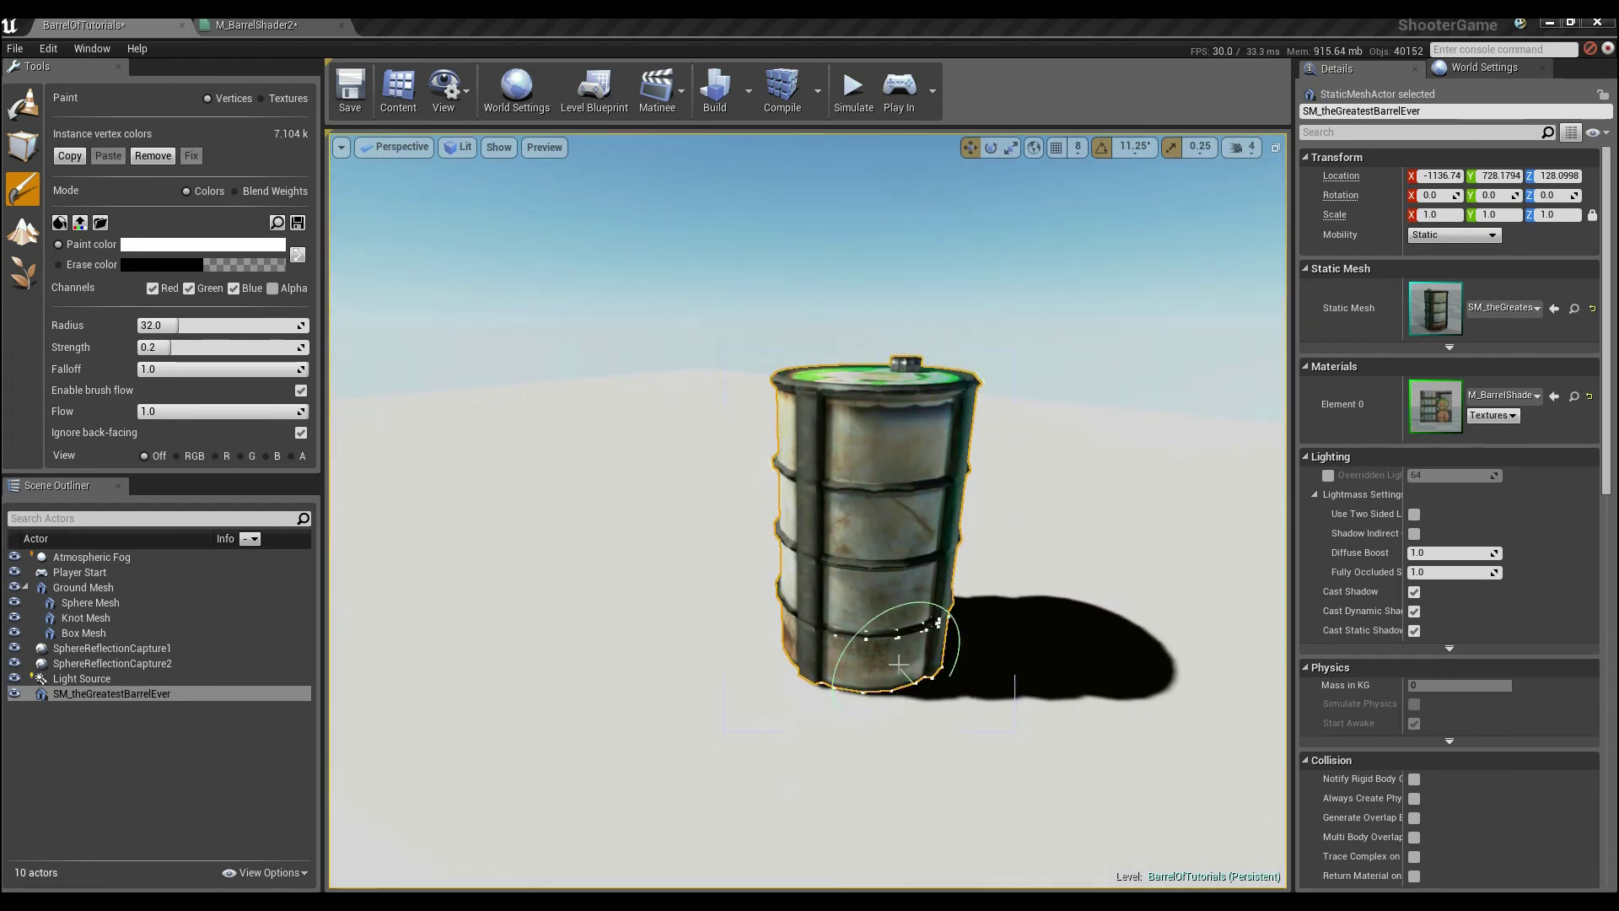
pyautogui.moveTo(899, 664); pyautogui.dragTo(833, 592, button='right')
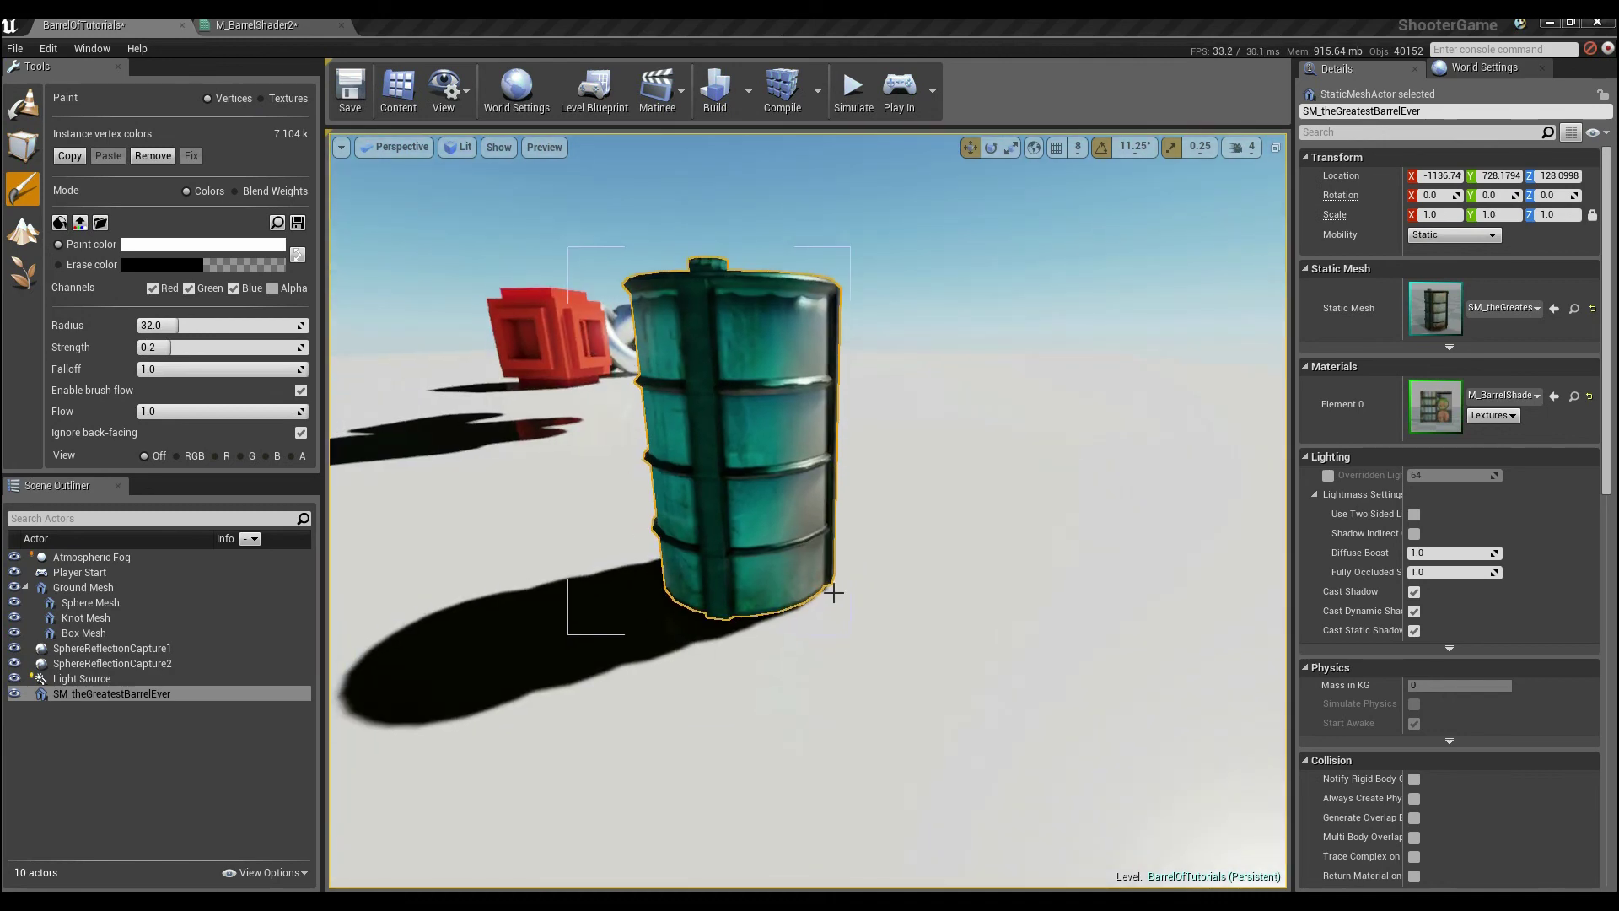
pyautogui.moveTo(677, 542)
pyautogui.mouseDown()
pyautogui.moveTo(650, 296)
pyautogui.moveTo(697, 289)
pyautogui.moveTo(654, 609)
pyautogui.mouseUp()
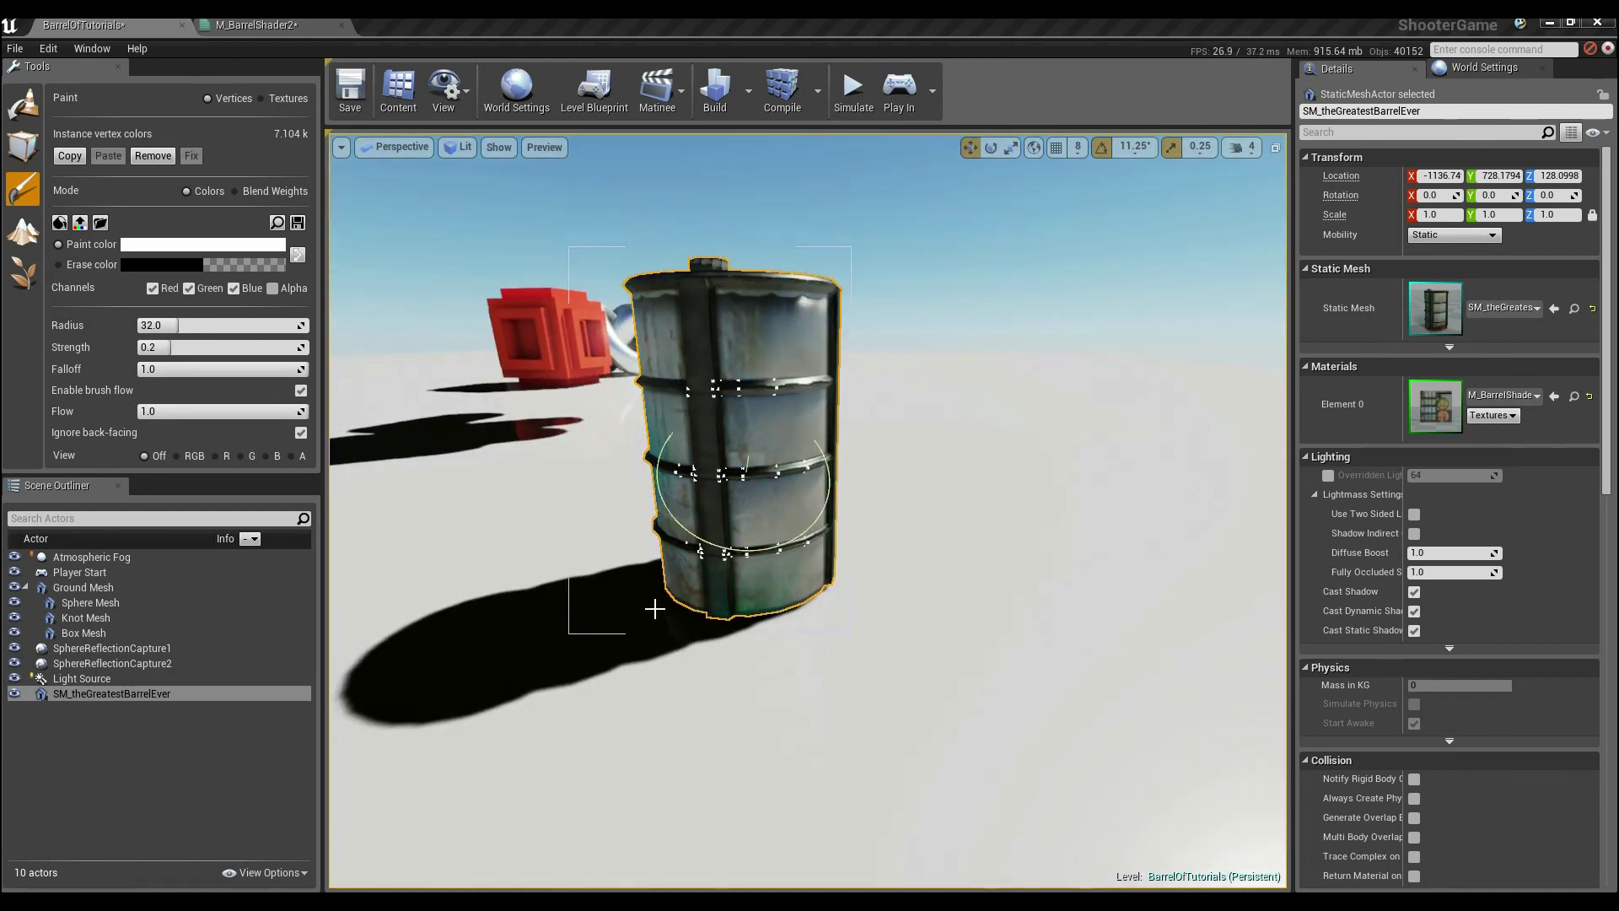
pyautogui.moveTo(756, 551)
pyautogui.mouseDown(button='right')
pyautogui.moveTo(689, 544)
pyautogui.moveTo(723, 570)
pyautogui.moveTo(758, 558)
pyautogui.mouseUp(button='right')
pyautogui.keyDown('alt'); pyautogui.moveTo(688, 519); pyautogui.dragTo(858, 600); pyautogui.keyUp('alt')
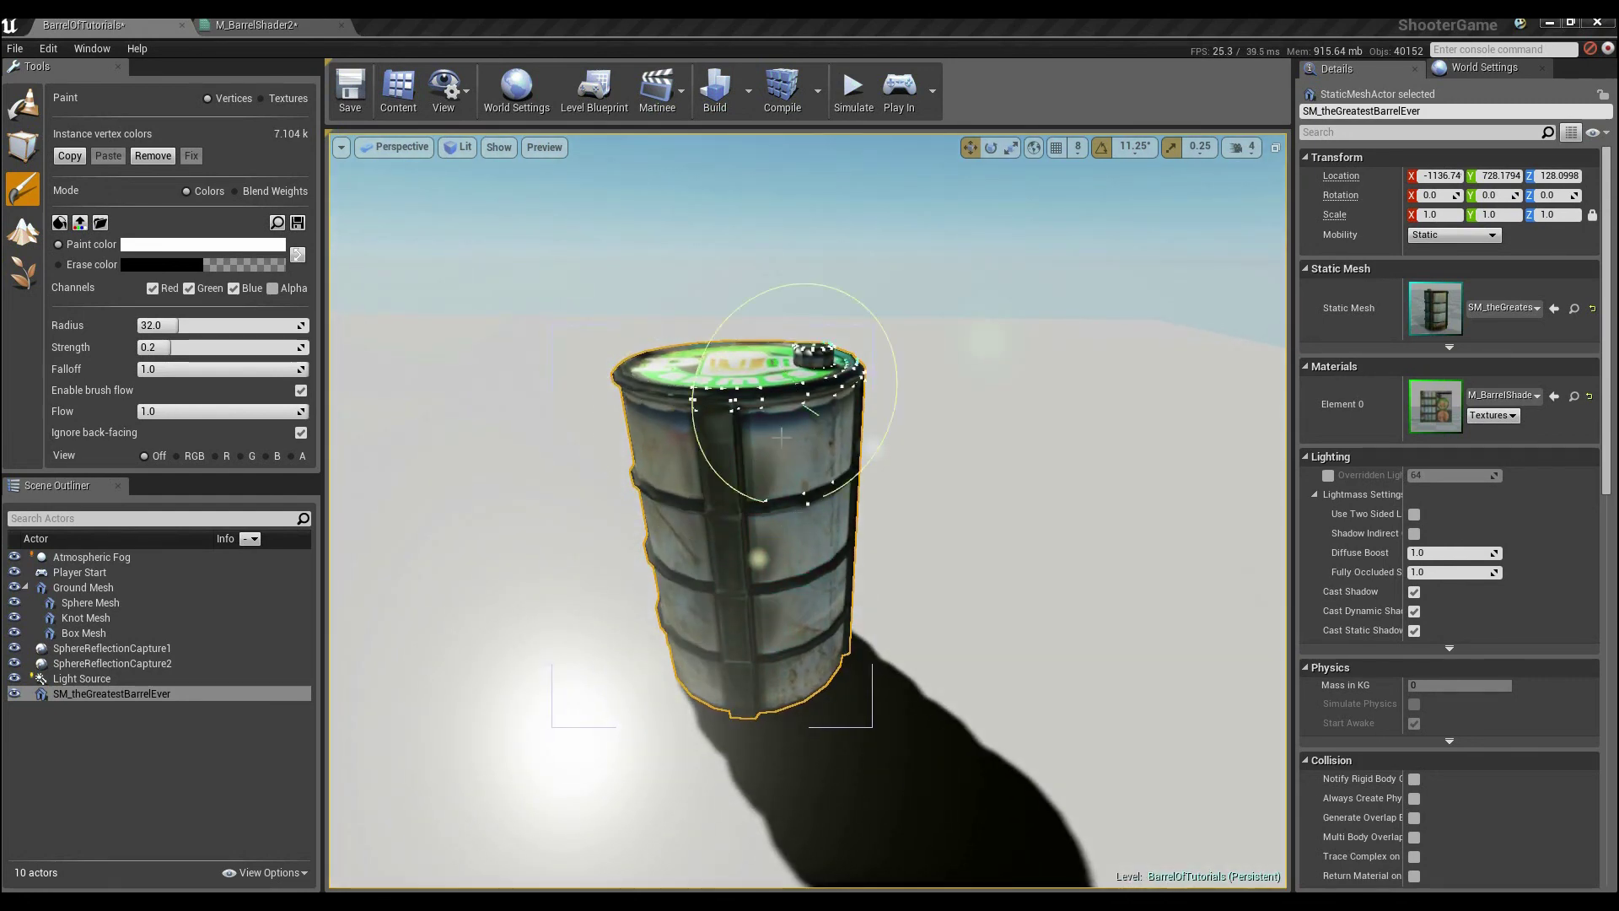
pyautogui.moveTo(781, 437)
pyautogui.keyDown('alt'); pyautogui.mouseDown()
pyautogui.moveTo(763, 535)
pyautogui.moveTo(729, 557)
pyautogui.moveTo(726, 430)
pyautogui.moveTo(716, 594)
pyautogui.moveTo(716, 438)
pyautogui.moveTo(700, 506)
pyautogui.moveTo(713, 523)
pyautogui.mouseUp(); pyautogui.keyUp('alt')
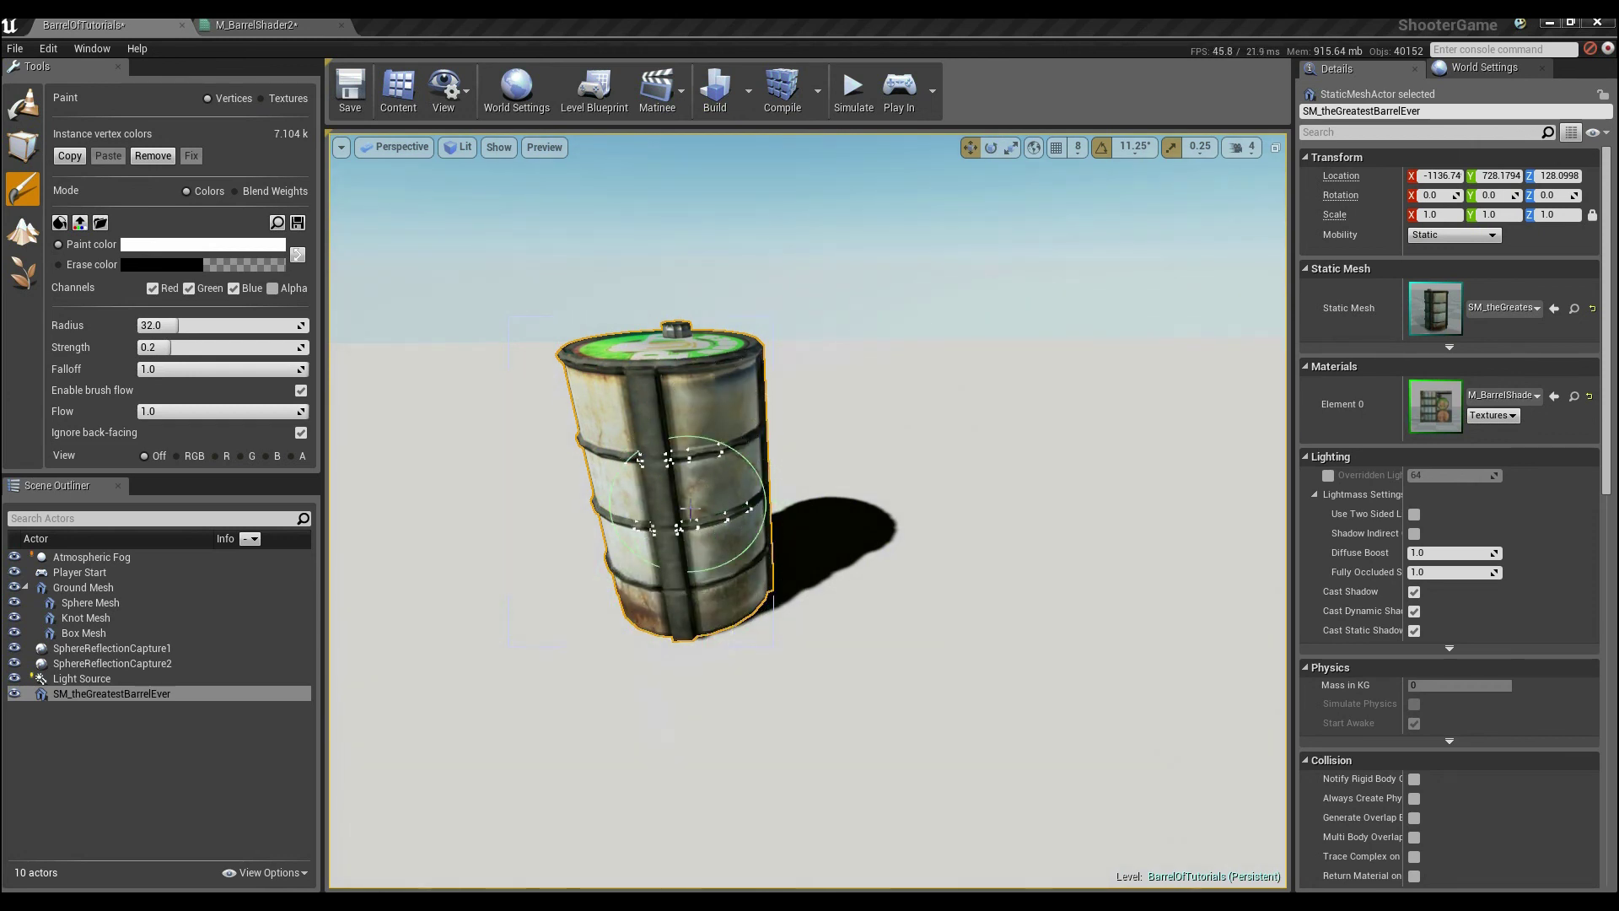